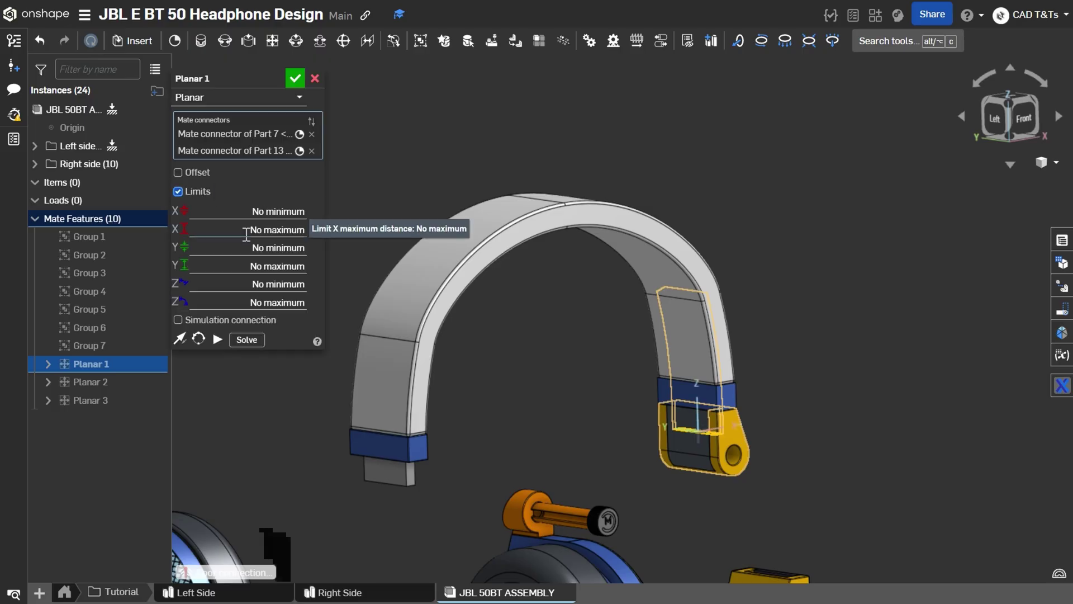
- Join the yellow hinge brackets to the headband's end pieces with planar mates, picking the mating faces on both sides
right_drag(560, 380, 475, 391)
scroll(713, 468, up, 3)
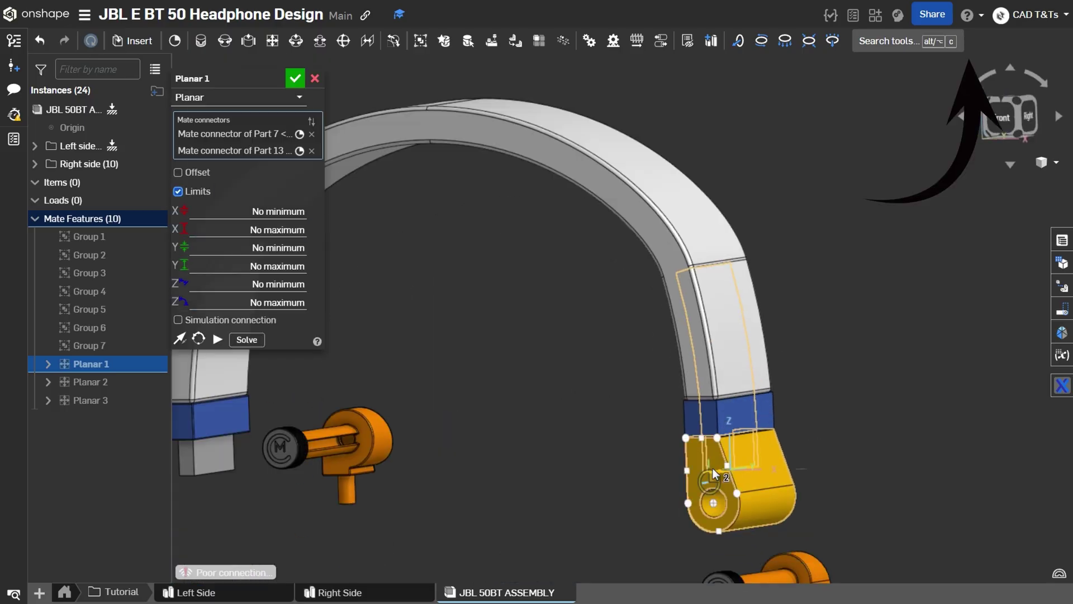
right_drag(713, 468, 773, 497)
scroll(774, 496, down, 2)
scroll(774, 496, up, 3)
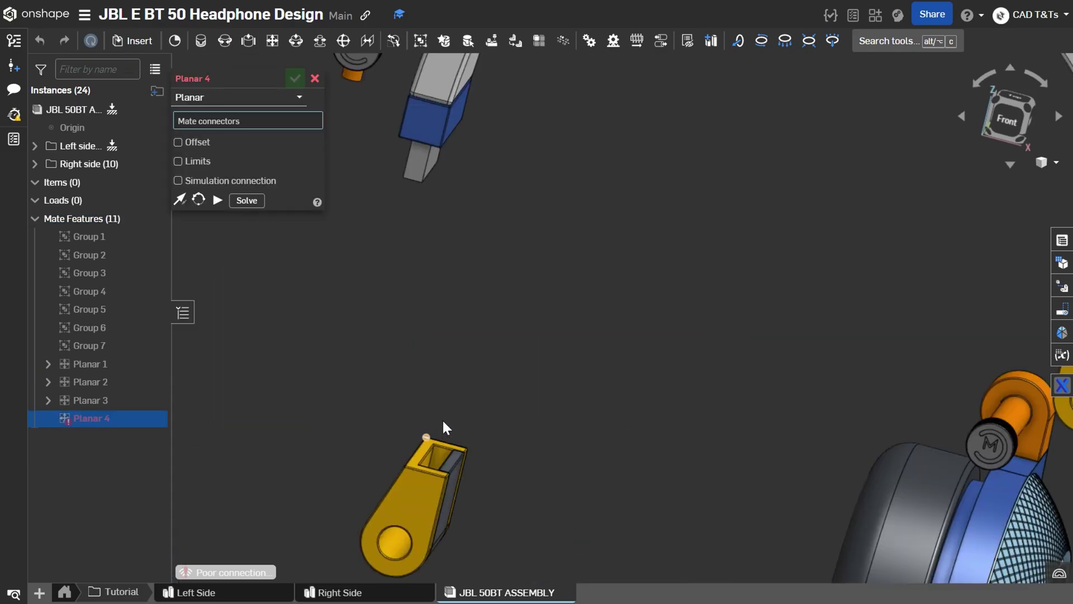
right_drag(443, 427, 451, 311)
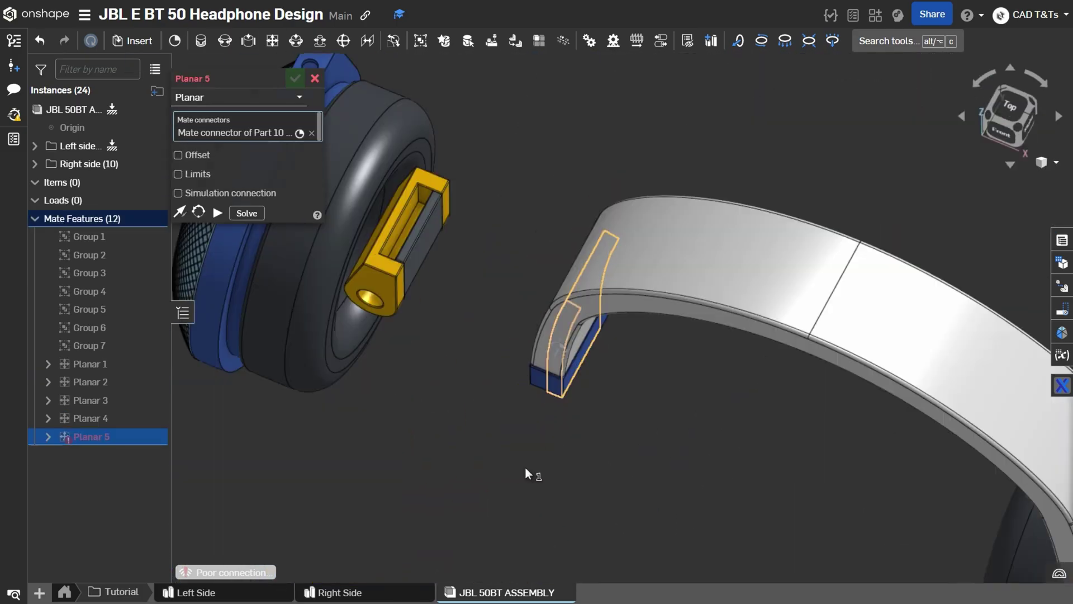
click(596, 336)
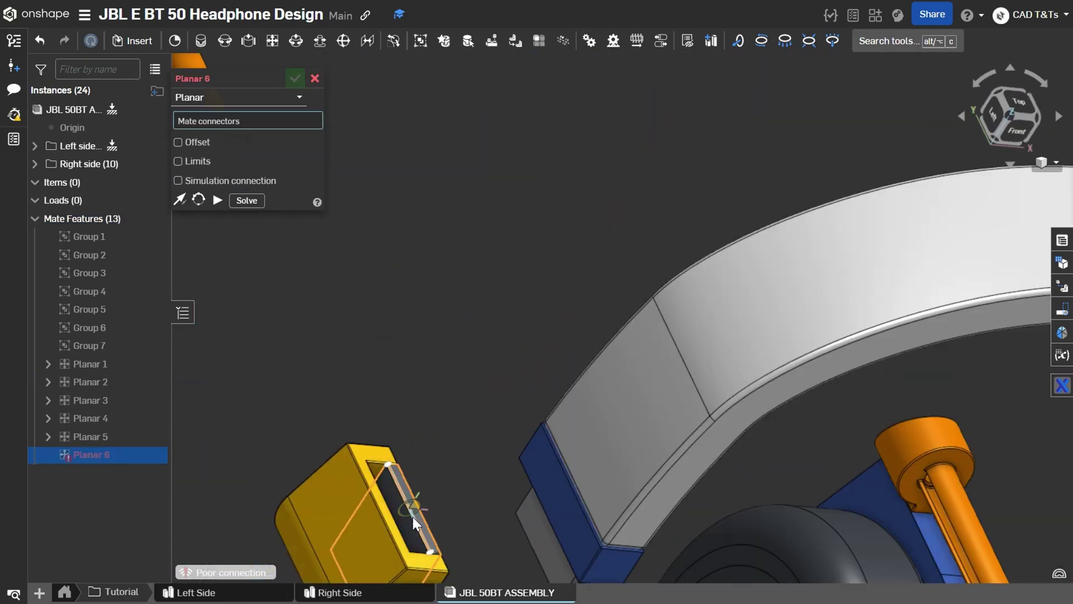
click(501, 454)
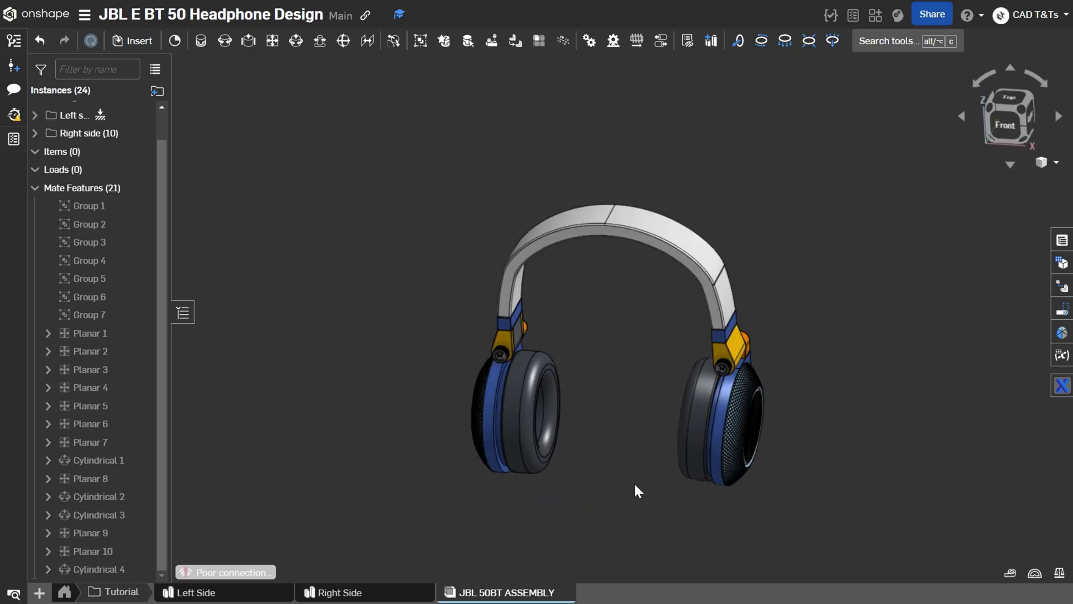
- Swing both ear cups about their hinges to test the assembly's movement
drag(421, 348, 499, 370)
drag(822, 357, 768, 411)
drag(449, 348, 460, 358)
drag(593, 333, 625, 234)
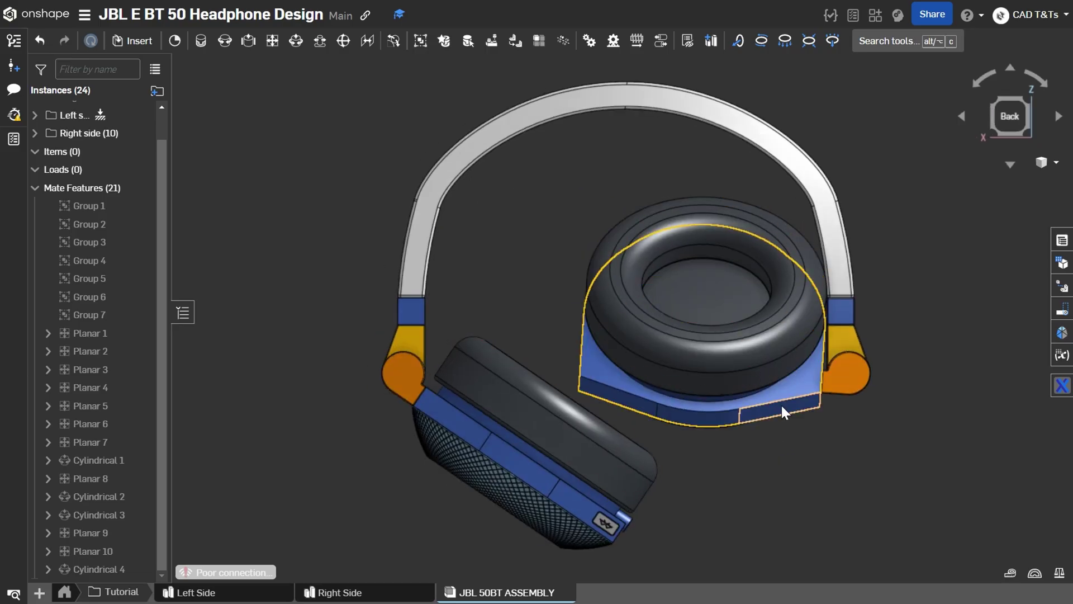
- Tilt and turn each ear cup further, viewing the headphones from behind and other angles to check the hinge range
drag(782, 404, 825, 387)
key(shift+1)
click(729, 410)
key(shift+2)
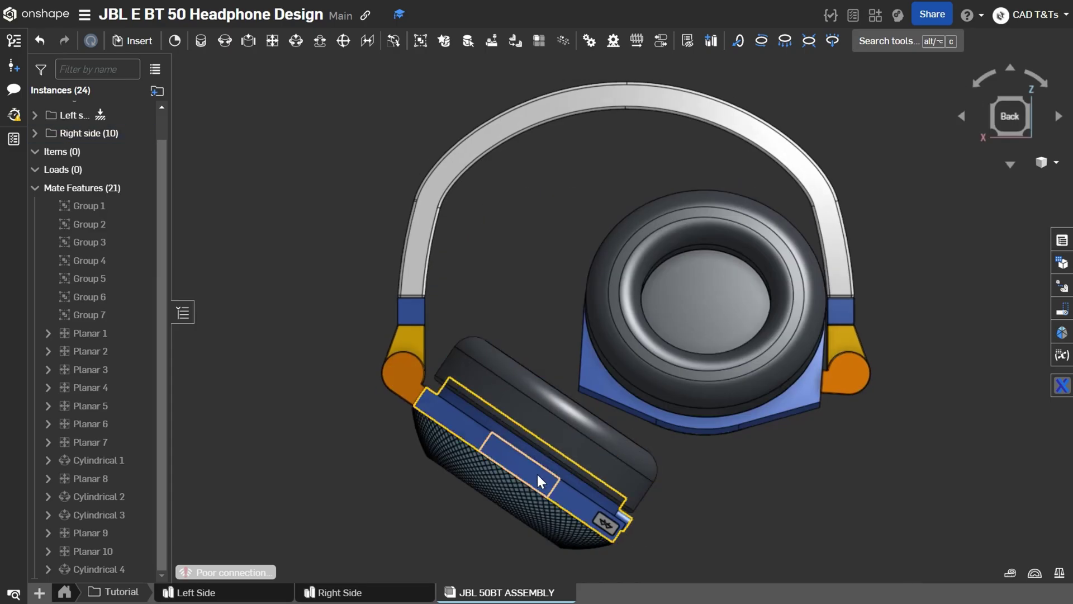
drag(538, 477, 515, 519)
right_drag(740, 463, 637, 455)
drag(786, 209, 727, 228)
key(shift+2)
drag(817, 328, 808, 399)
scroll(863, 394, down, 3)
right_drag(865, 394, 587, 470)
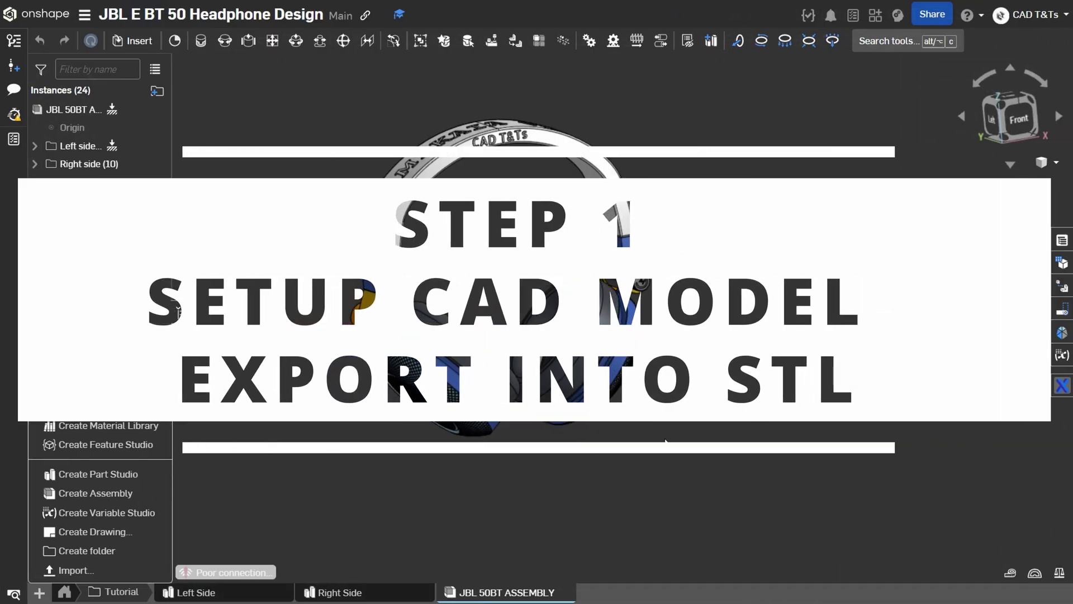
- Open the Left Side part studio
click(241, 593)
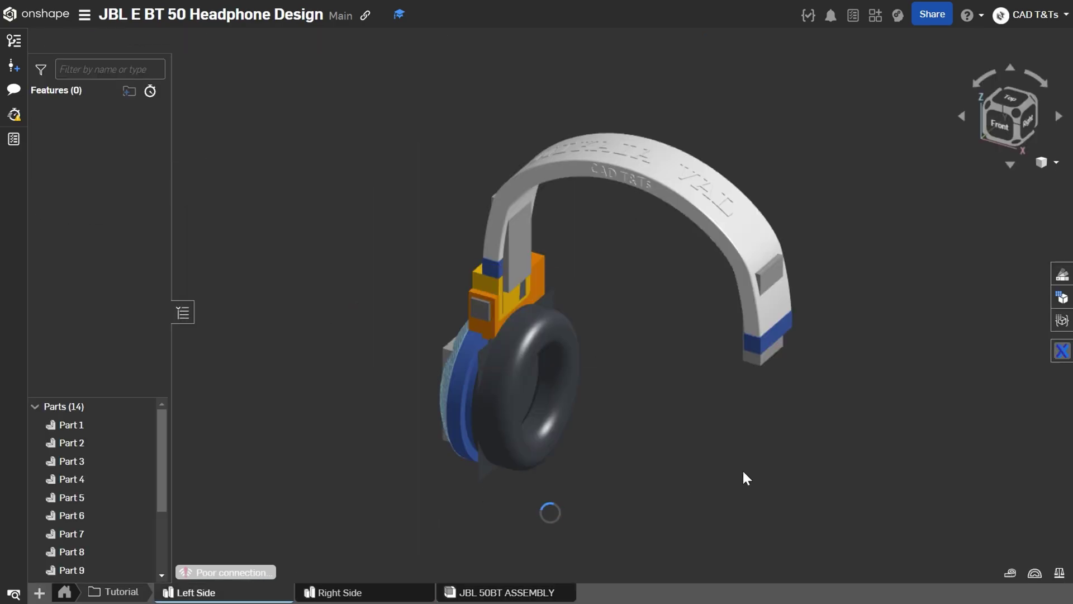
right_drag(728, 479, 655, 427)
click(593, 40)
right_drag(414, 340, 518, 430)
click(593, 383)
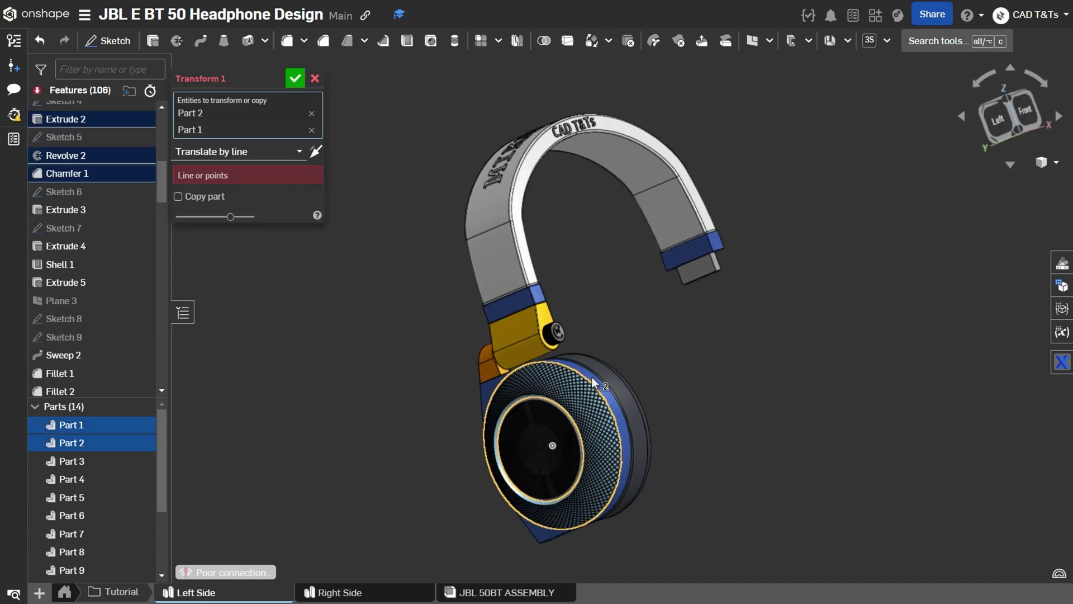
click(71, 461)
right_drag(363, 424, 426, 421)
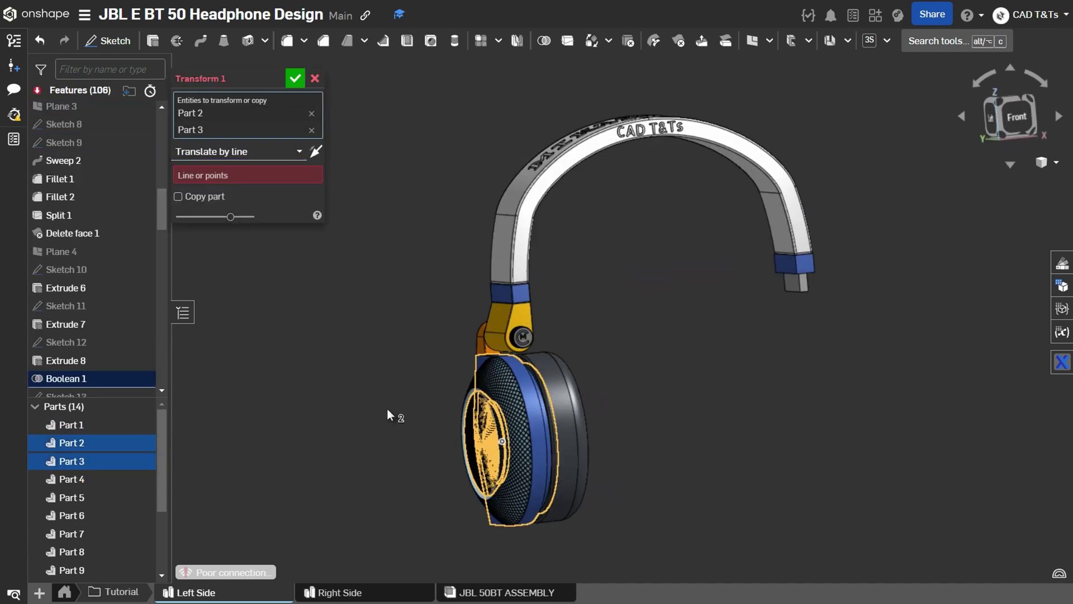
scroll(494, 412, up, 3)
click(314, 78)
- Start a Transform of type Rotate and select the left ear cup's parts as the entities to rotate
click(608, 40)
click(594, 66)
click(240, 122)
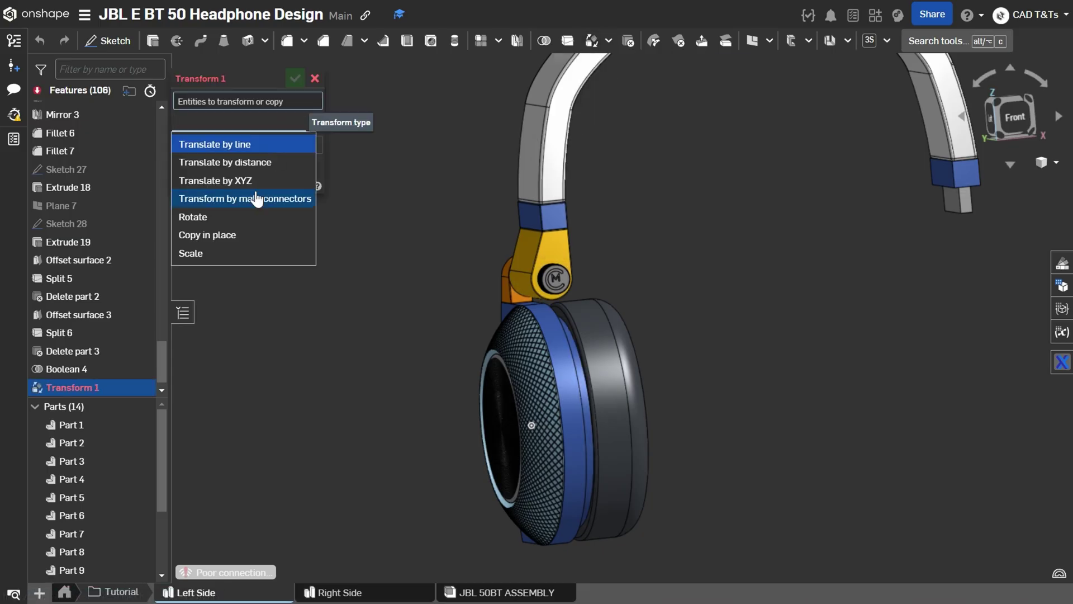
click(247, 221)
click(499, 385)
right_click(529, 341)
click(534, 342)
click(561, 339)
click(615, 380)
right_drag(743, 436, 678, 440)
click(631, 428)
right_drag(597, 419, 682, 375)
click(643, 281)
right_drag(819, 435, 747, 451)
- Pick the hinge knob's round geometry as the rotation axis for the ear cup transform
click(237, 242)
scroll(713, 277, up, 5)
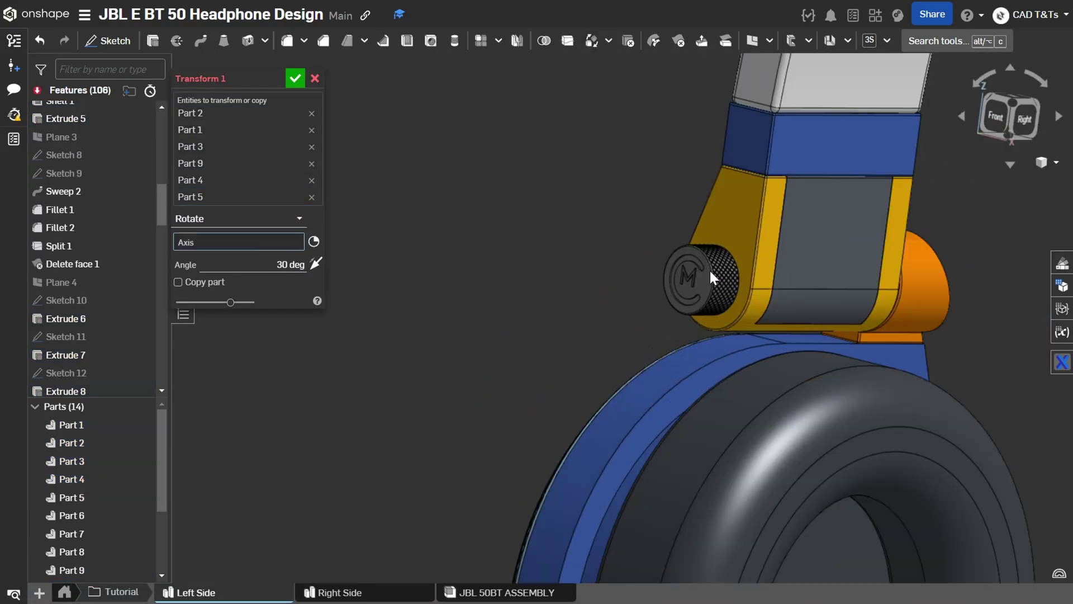
click(713, 274)
scroll(714, 274, down, 3)
right_drag(553, 358, 612, 367)
scroll(612, 362, down, 4)
scroll(287, 279, up, 1)
click(1004, 113)
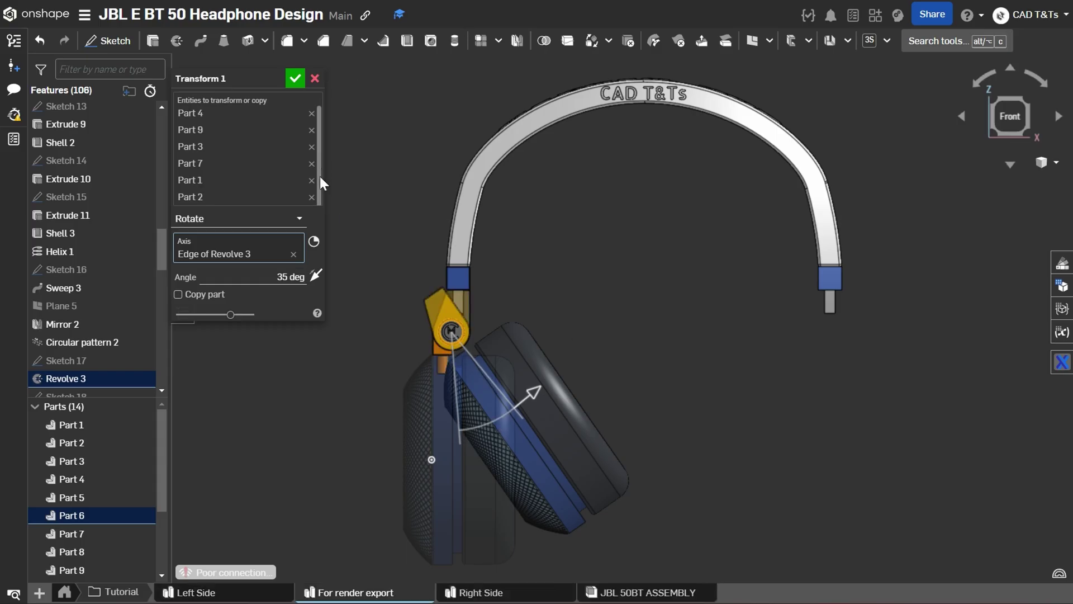
- Remove the yellow bracket (Part 7) from the rotated parts, add the orange hinge piece, and accept the transform
right_drag(395, 325, 453, 350)
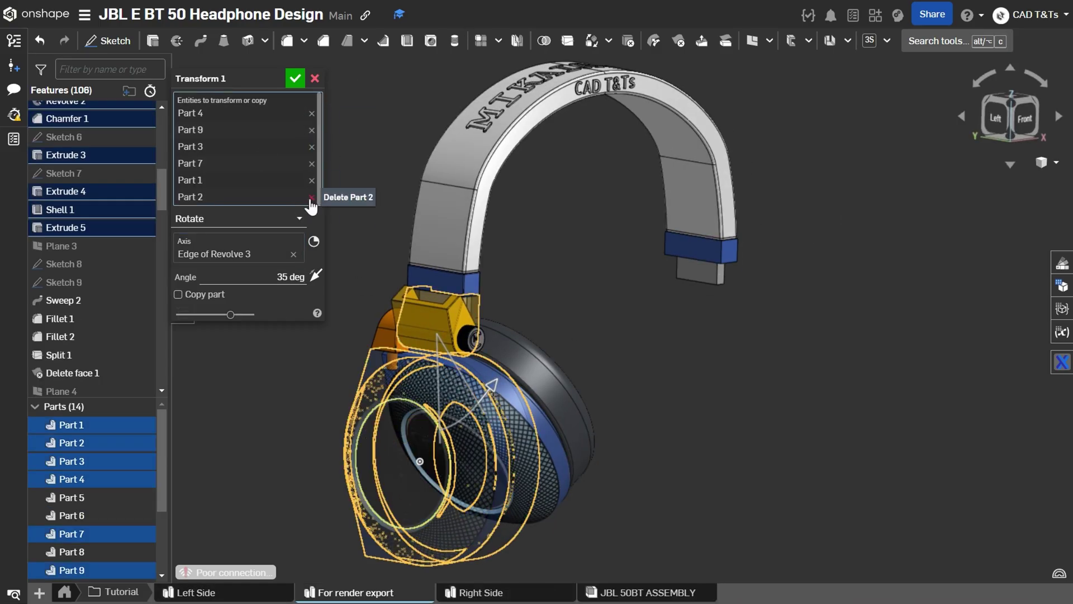
click(311, 163)
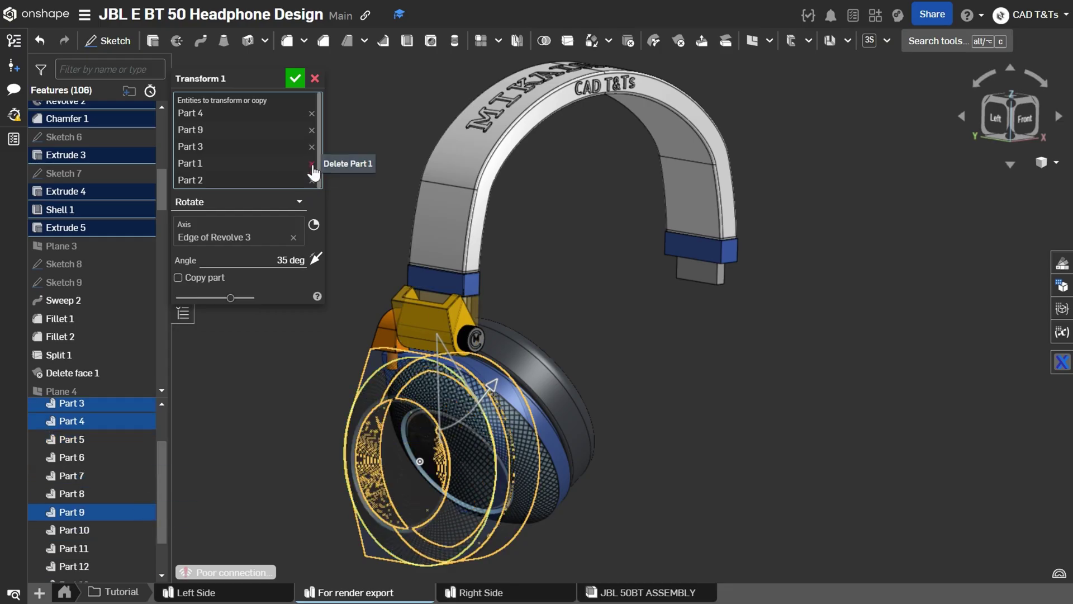
click(386, 338)
key(shift+1)
click(295, 78)
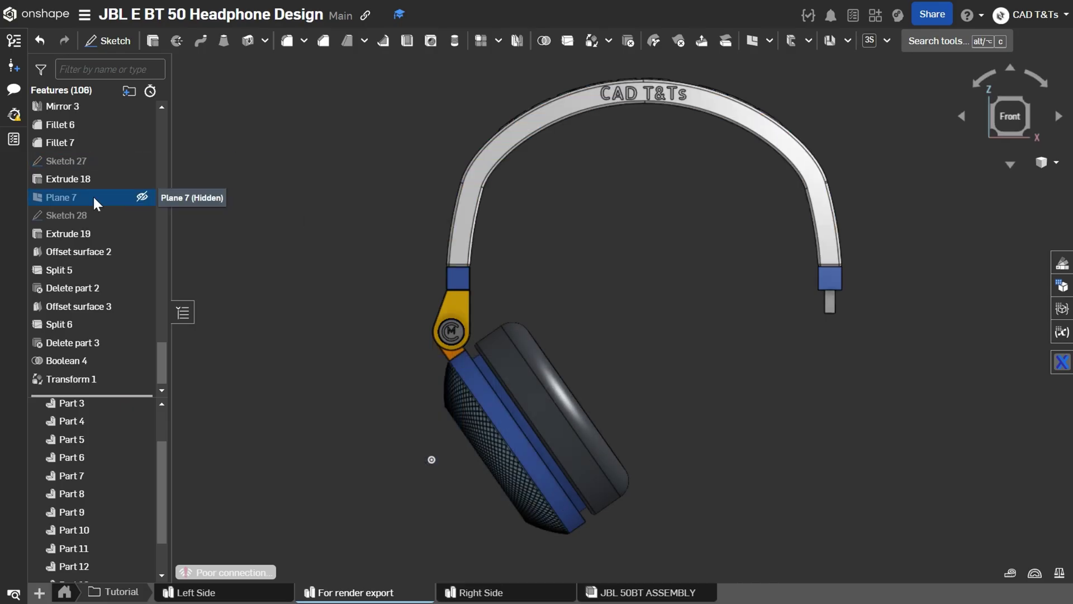
- Show Plane 6, start a part mirror, and select the rotated ear cup, bracket and hinge parts
scroll(112, 195, up, 3)
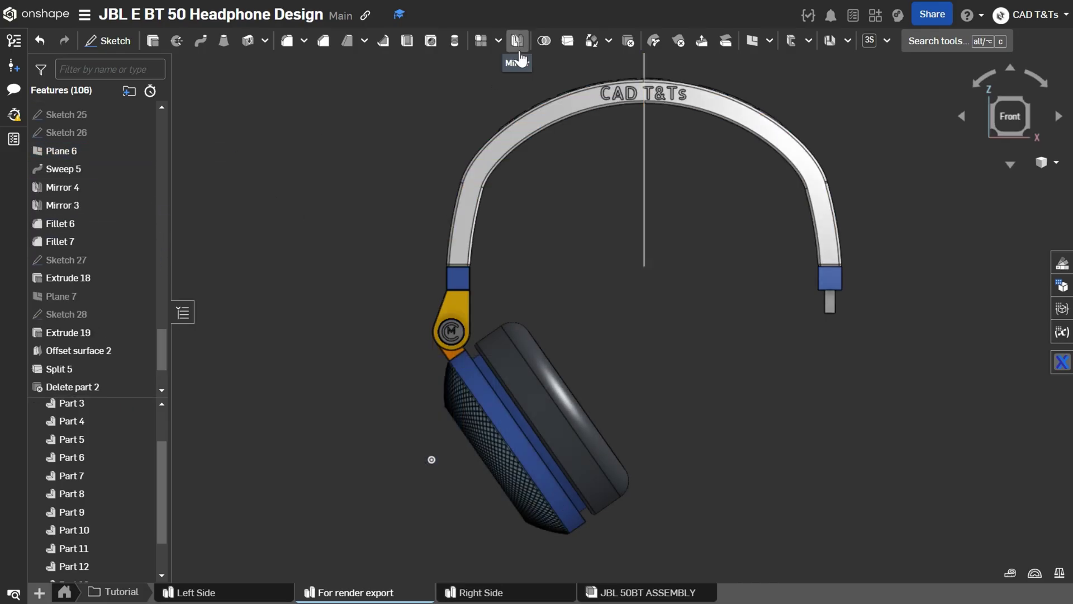
click(142, 150)
click(517, 41)
click(455, 311)
click(451, 332)
right_drag(335, 363, 400, 376)
click(411, 342)
click(416, 400)
click(438, 431)
right_drag(699, 436, 581, 447)
click(620, 464)
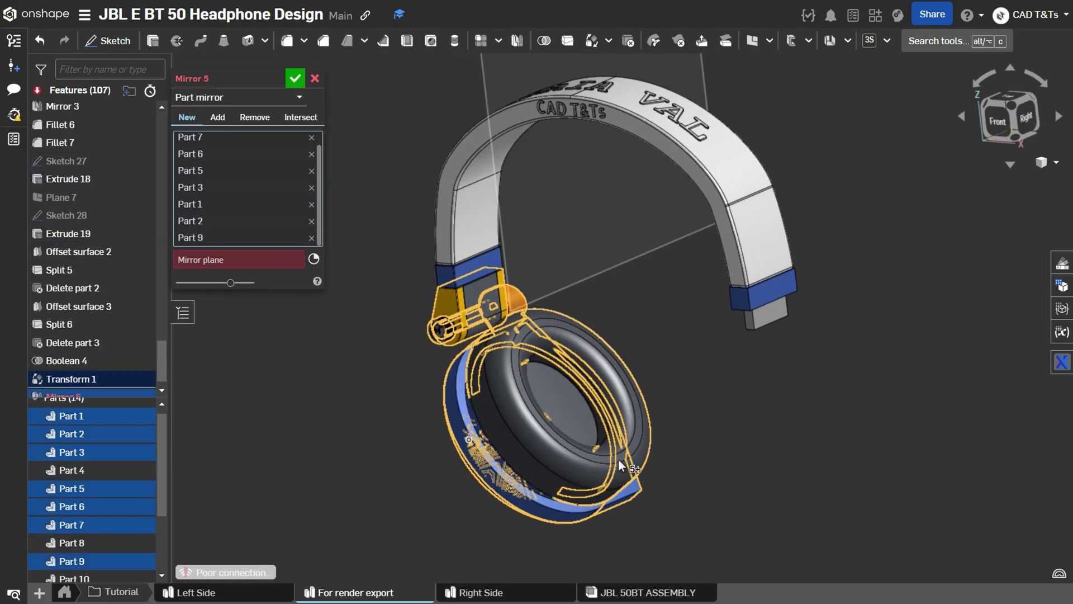
click(618, 460)
- Mirror the selected ear cup and hinge parts across Plane 6
click(239, 291)
click(485, 64)
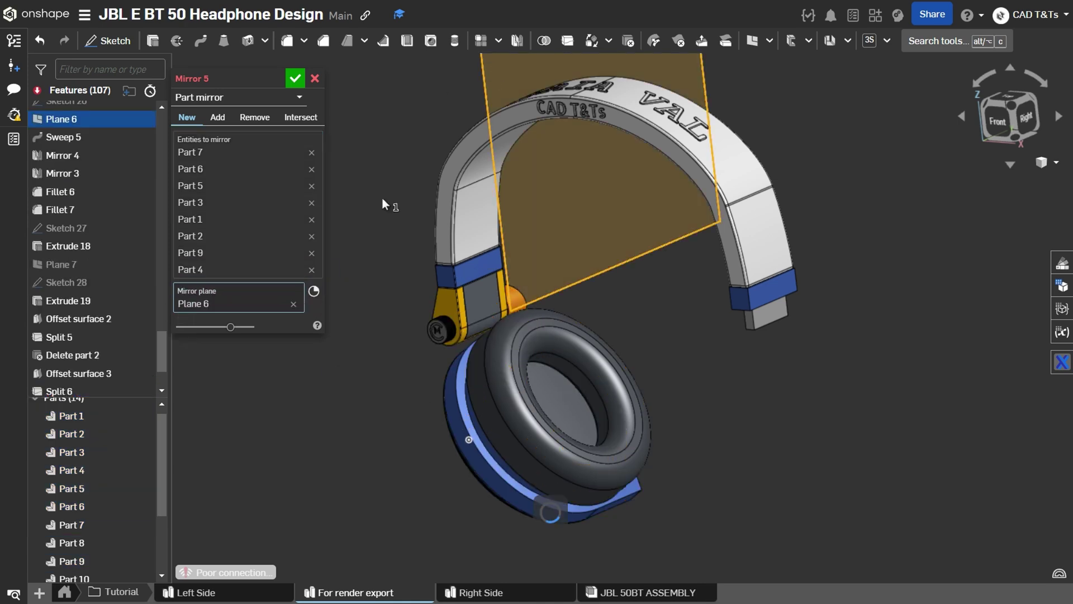
key(shift+1)
key(Return)
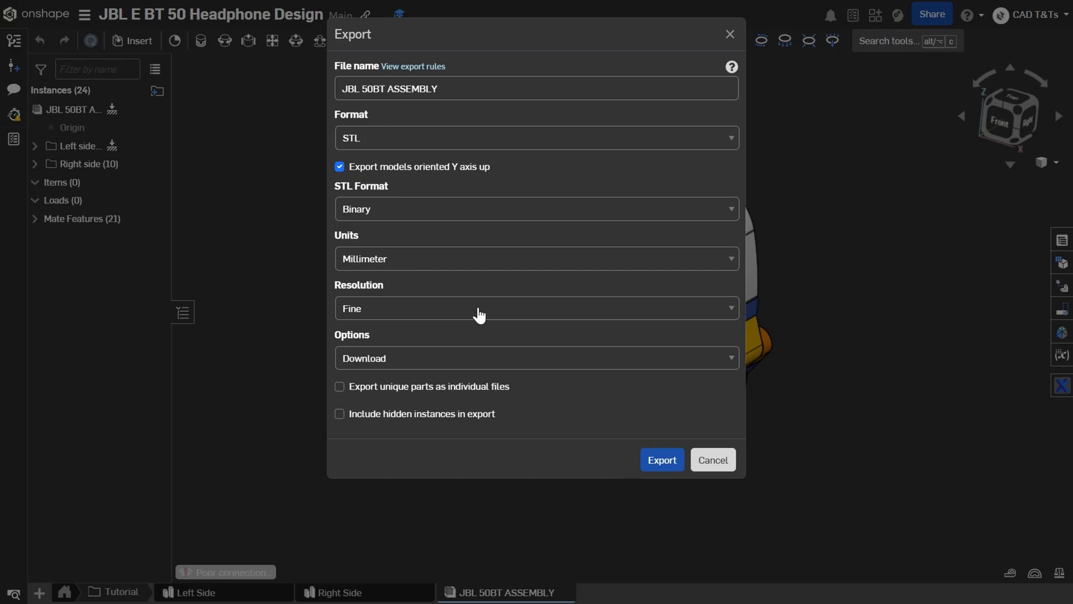
- Review the format and resolution options in the JBL 50BT ASSEMBLY export settings
click(581, 143)
click(481, 317)
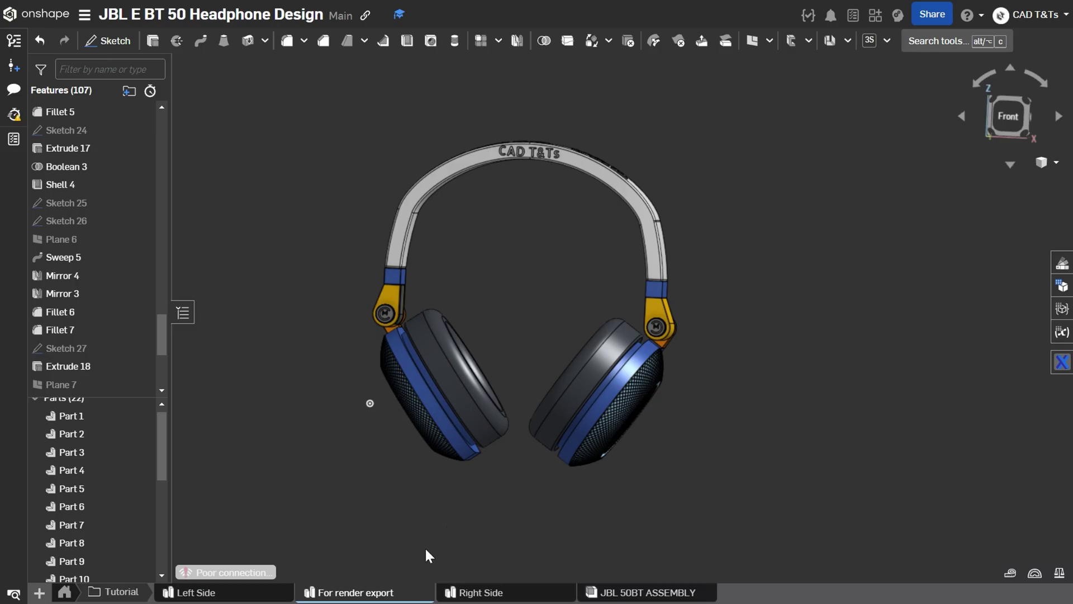
- Set up an export of the For render export part studio in STL format, oriented with the Y axis up
right_click(374, 602)
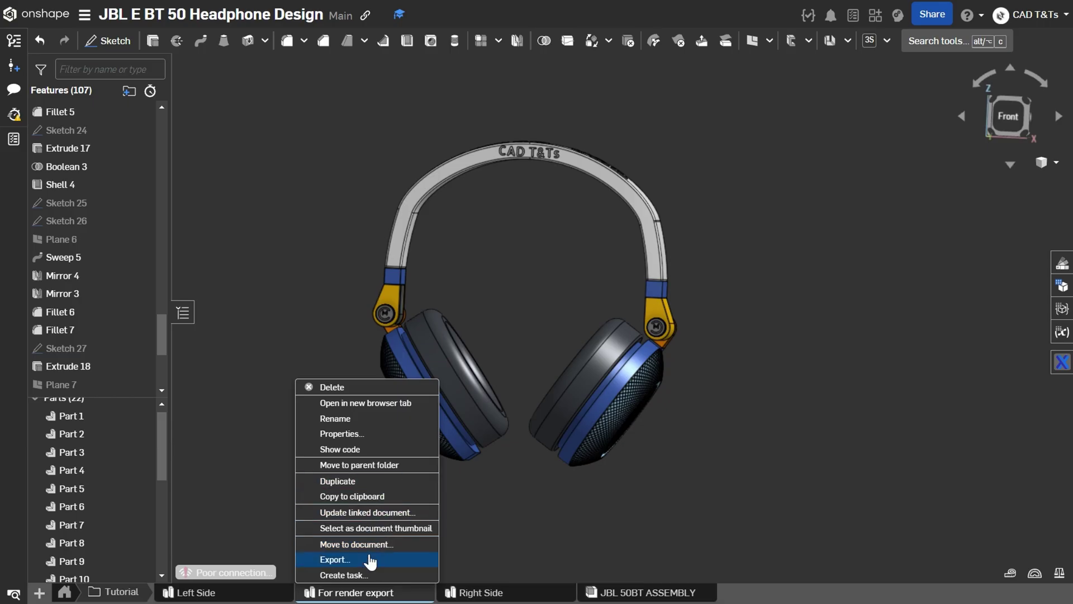
click(371, 559)
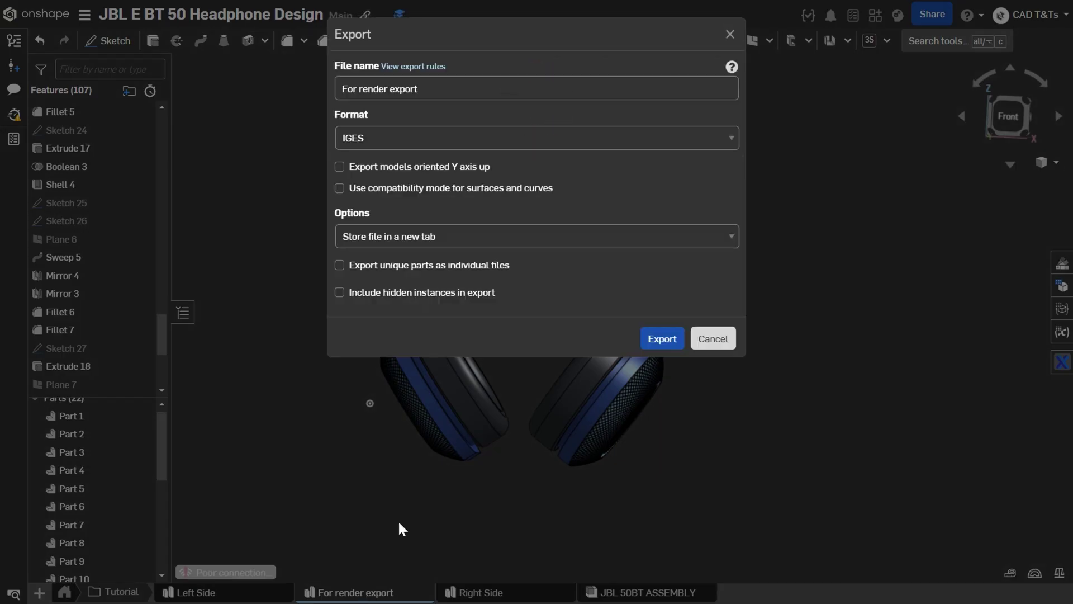
click(372, 138)
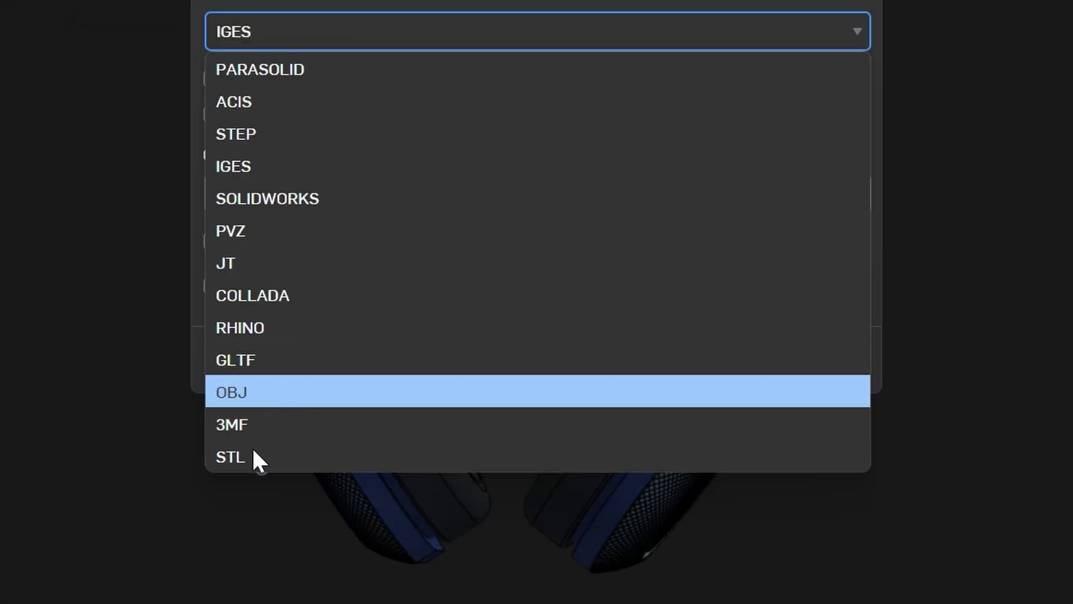
click(335, 457)
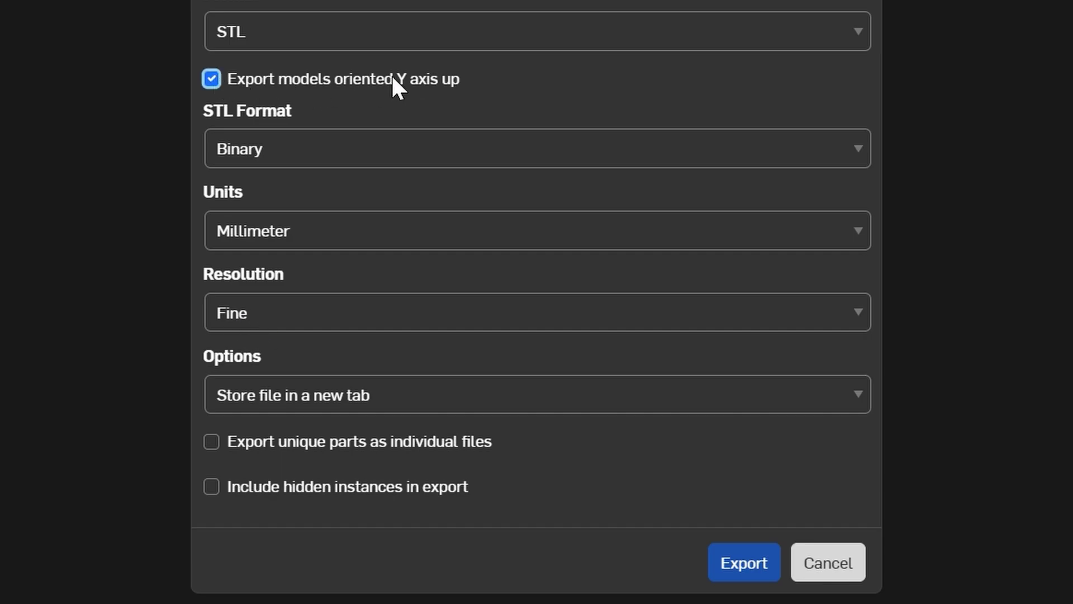
- Set the export to Download with unique parts as individual files, and export the model
click(394, 408)
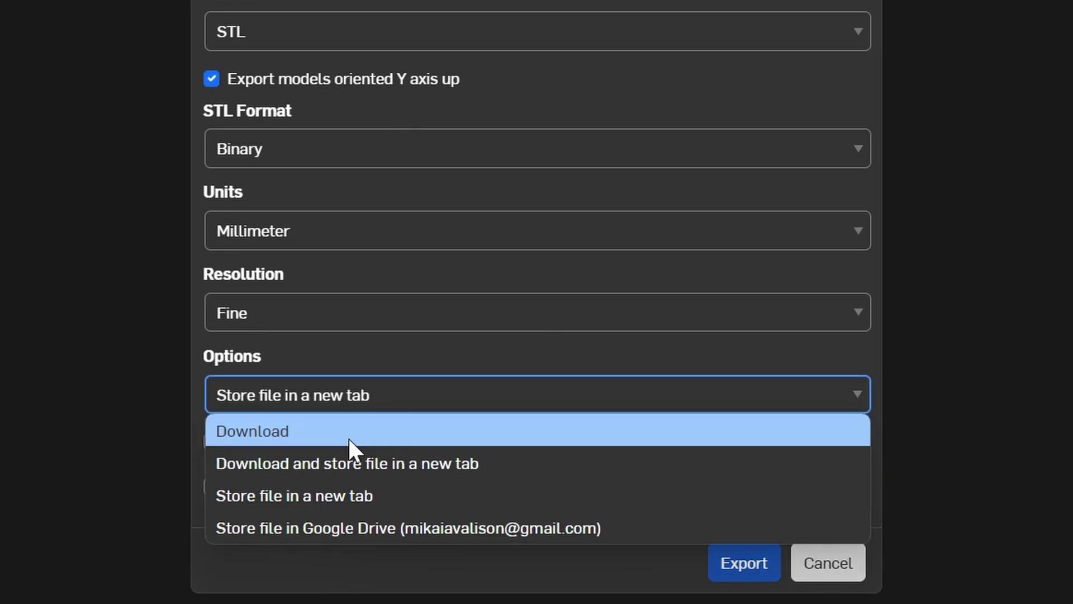
click(349, 432)
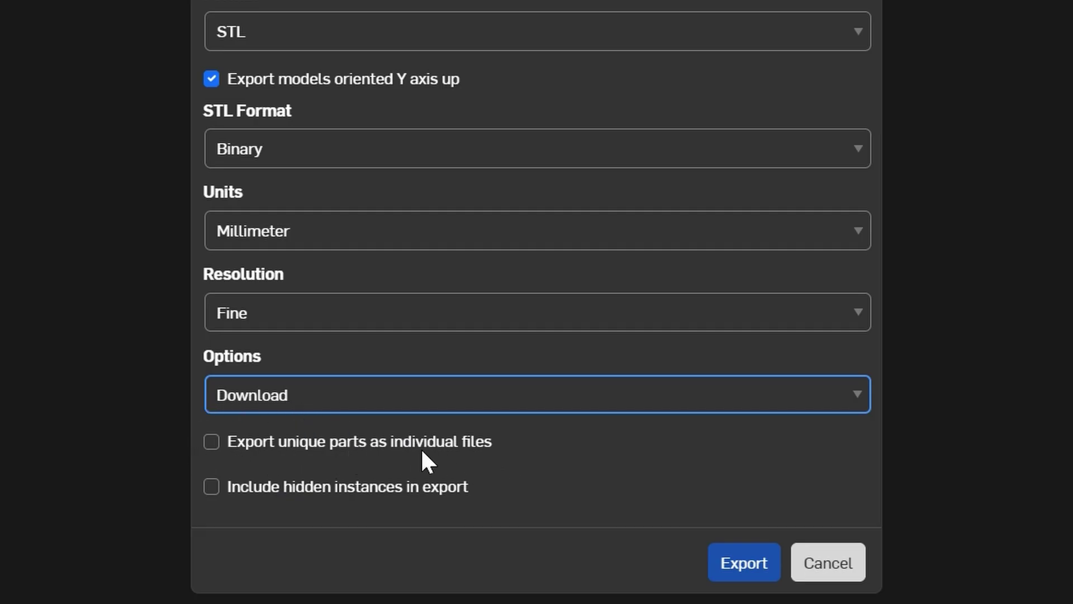
click(213, 444)
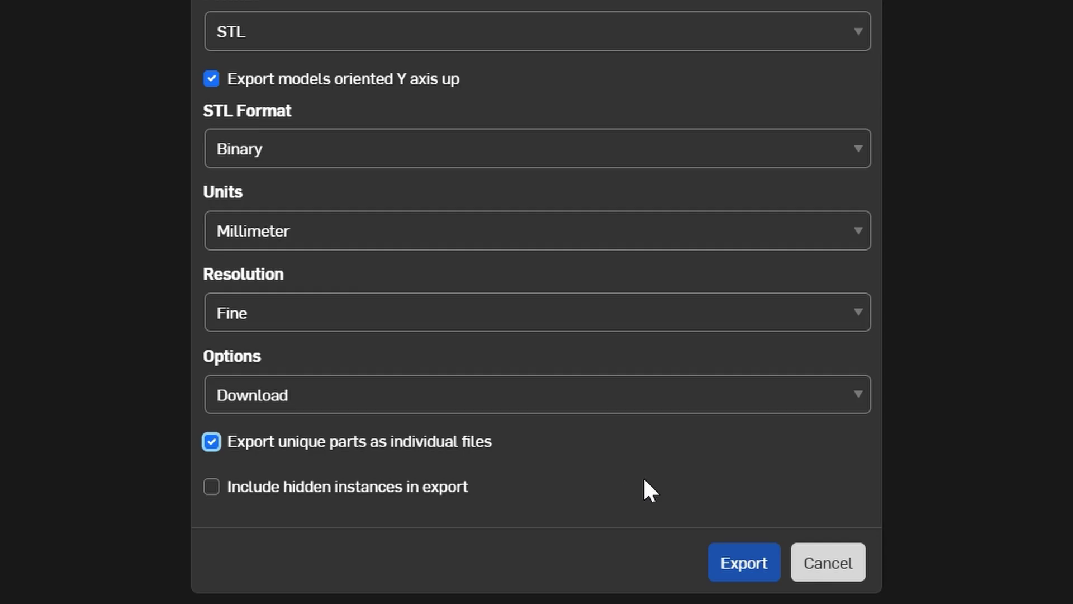
click(720, 564)
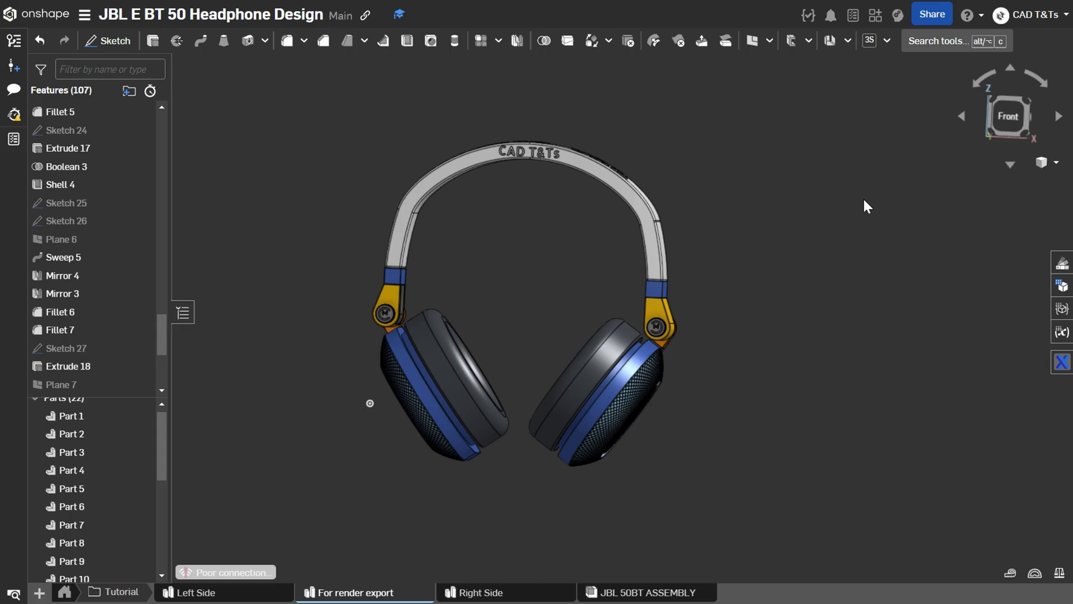
click(1008, 117)
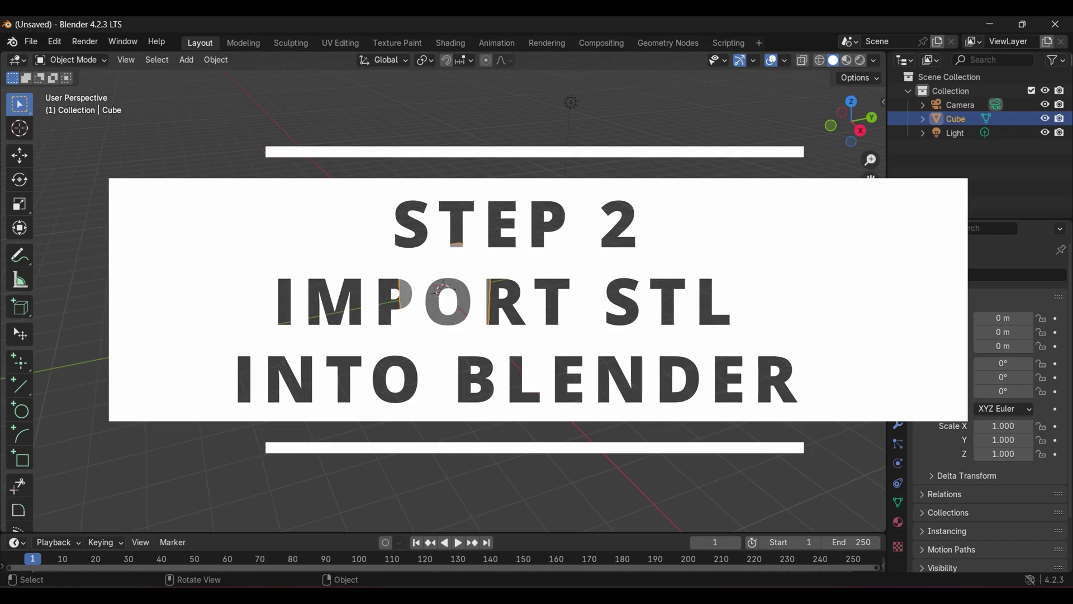
- Switch to Blender and delete the default cube
key(x)
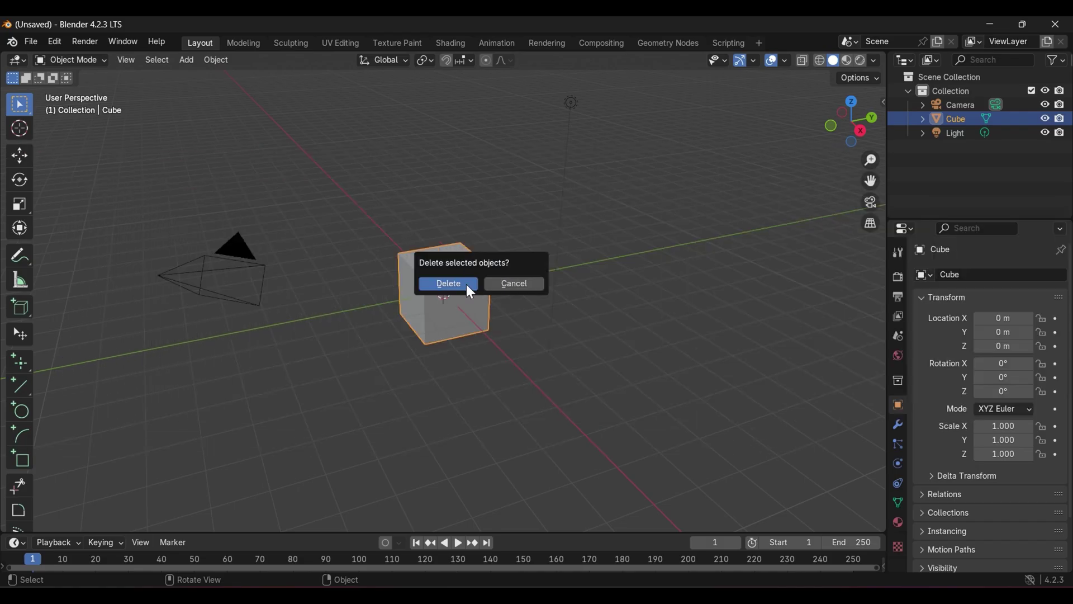
click(466, 284)
- Import the STL files For render export - Part 1 to Part 22 with the default import settings
click(37, 42)
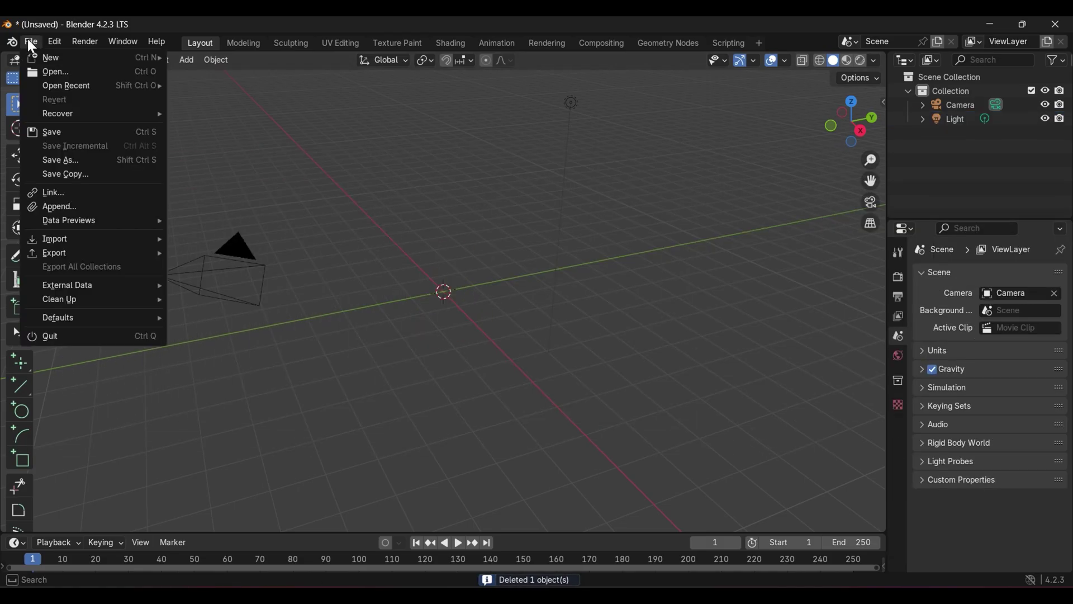
mouse_move(101, 247)
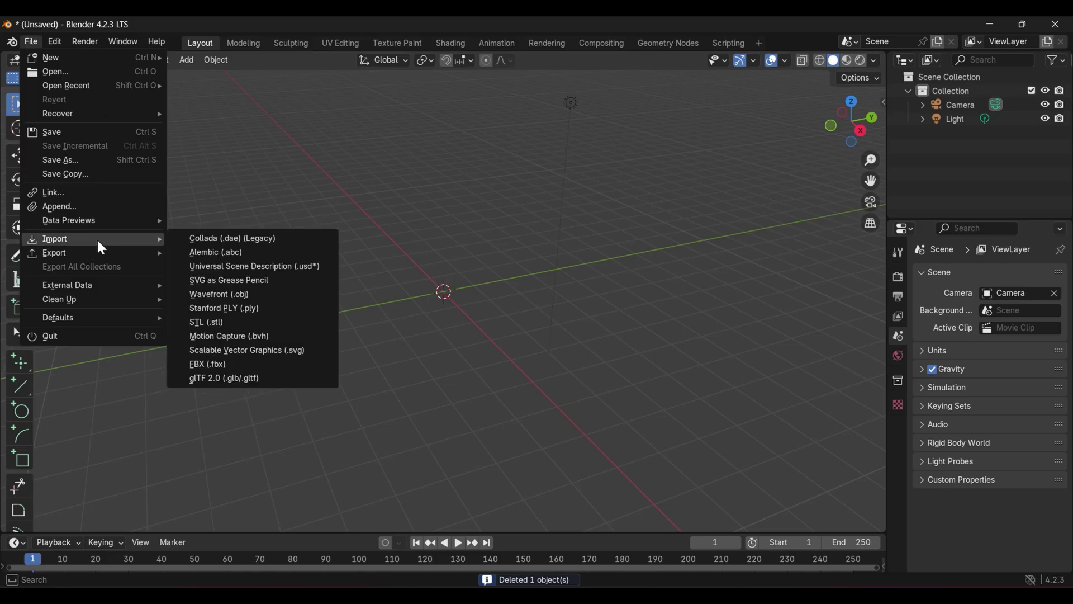
click(230, 322)
click(416, 144)
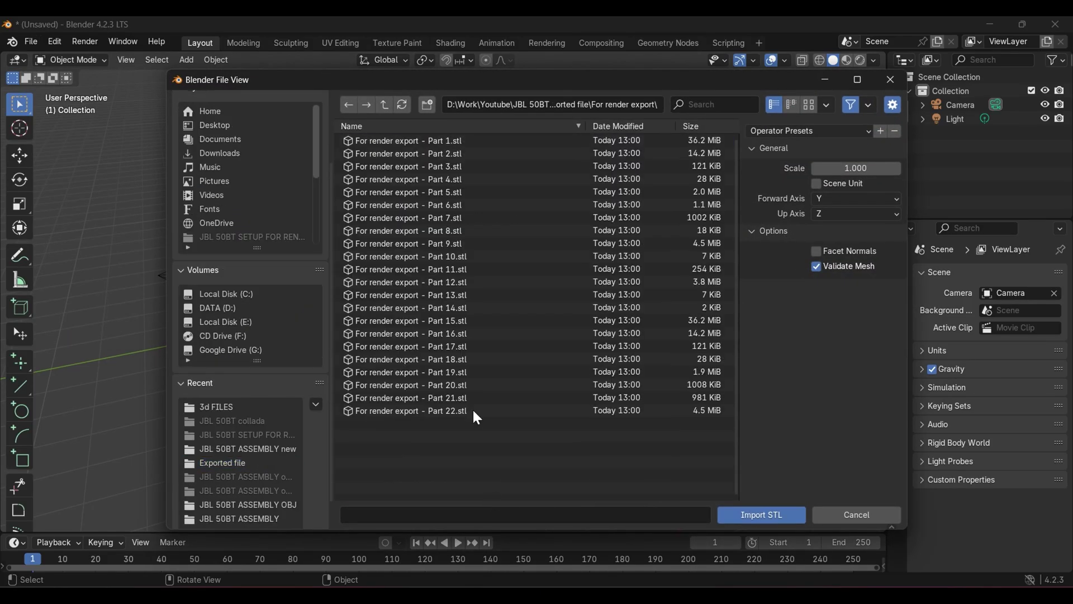
drag(504, 466, 474, 138)
click(765, 516)
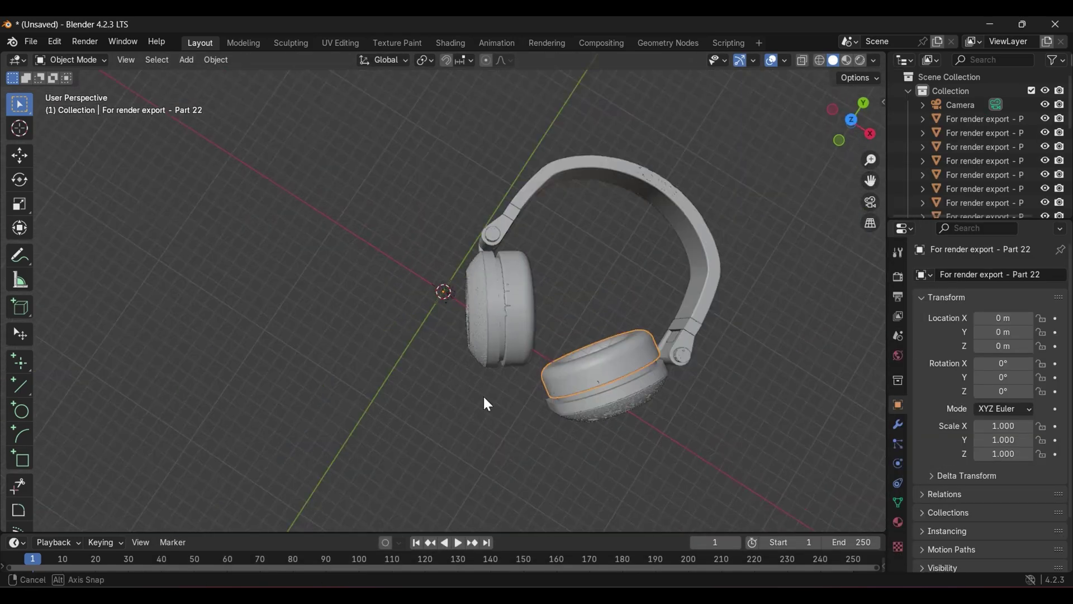
- In top view, move all headphone geometry in Edit Mode about -93.5 m along X to centre it on the origin
middle_drag(489, 418, 734, 353)
key(KP_7)
key(a)
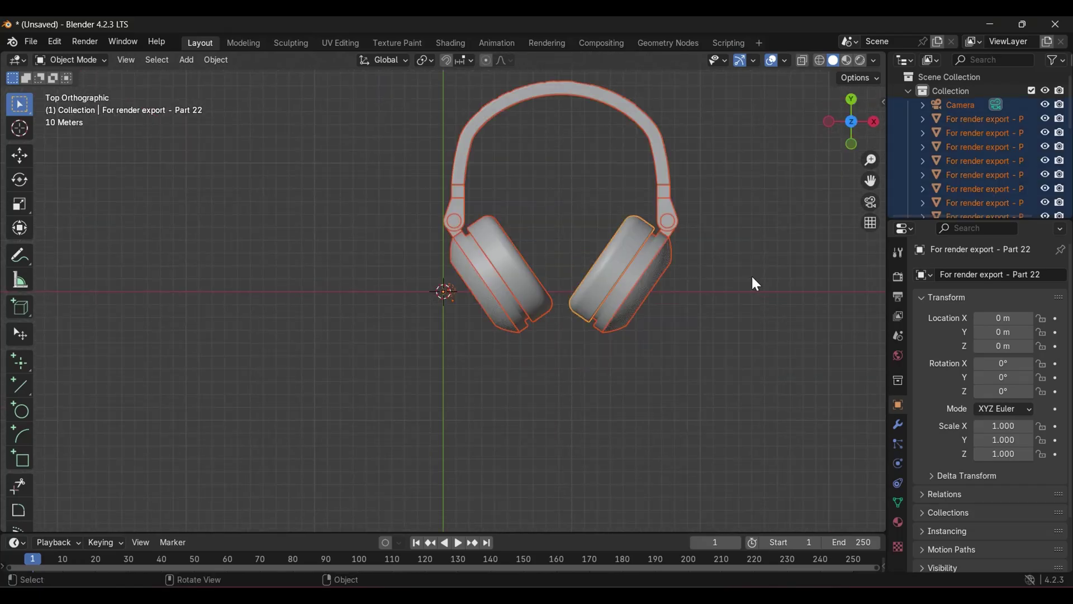
key(Tab)
key(a)
key(g)
key(x)
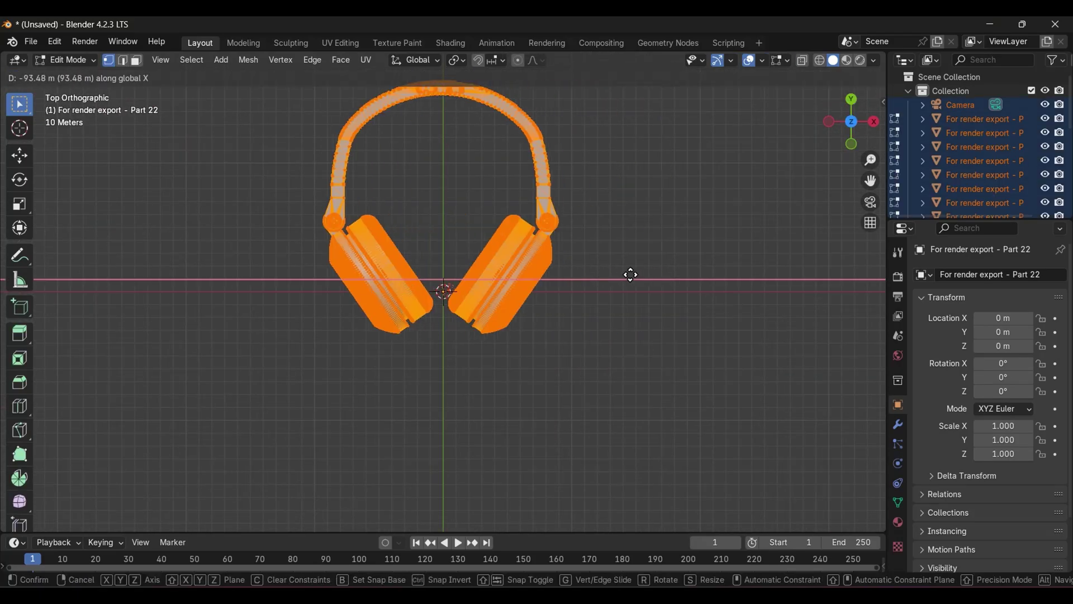
click(631, 274)
key(Tab)
key(alt+a)
- Smooth the surfaces of the ear cushions and ear cup parts with Shade Auto Smooth
middle_drag(636, 274, 642, 295)
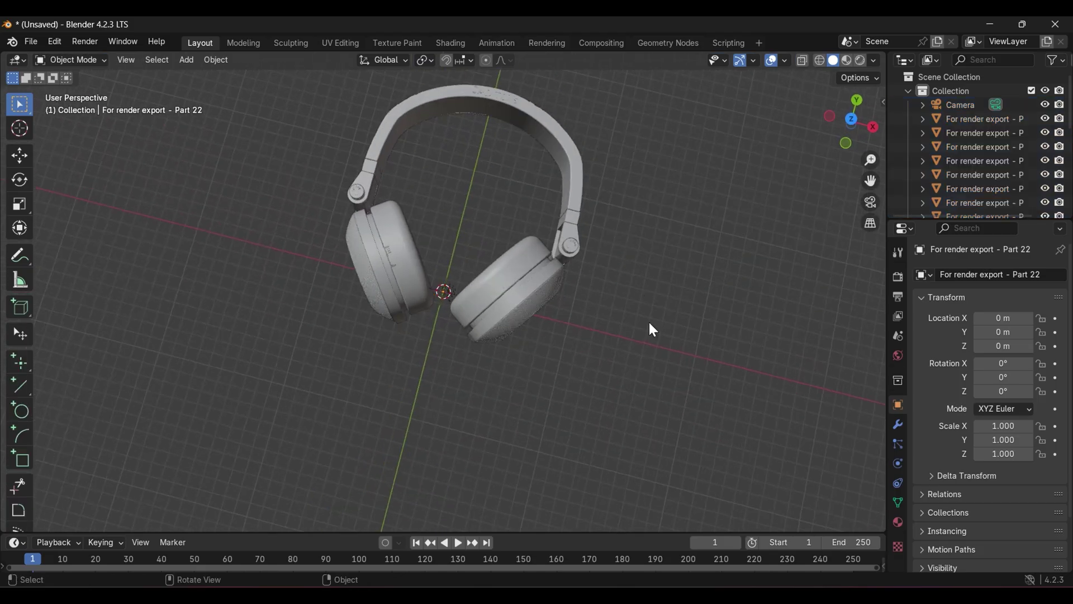
scroll(340, 258, up, 5)
scroll(369, 211, down, 2)
click(370, 211)
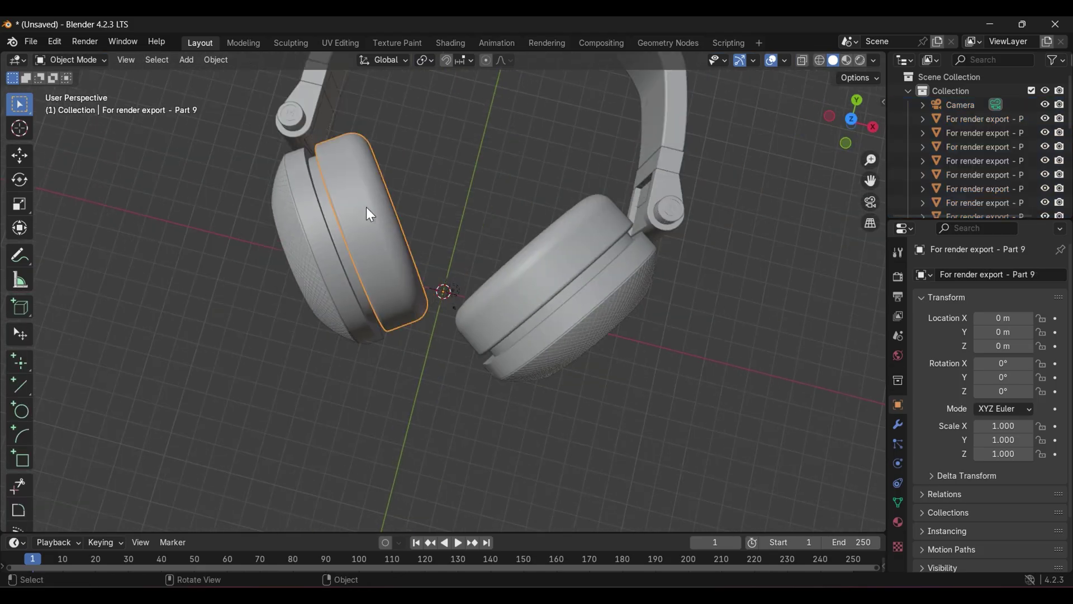
right_click(534, 279)
click(482, 263)
middle_drag(393, 232, 352, 194)
click(338, 184)
right_click(338, 184)
click(339, 197)
click(547, 301)
middle_drag(547, 300, 443, 203)
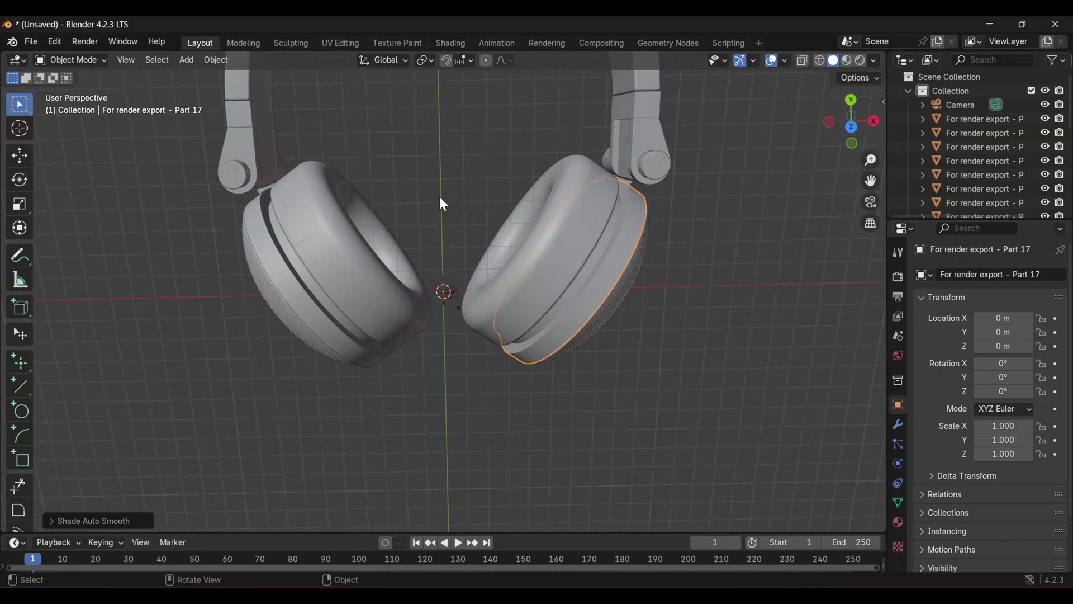
- Add a Mirror modifier on the X axis to Part 8, the small piece beside the hinge
click(270, 154)
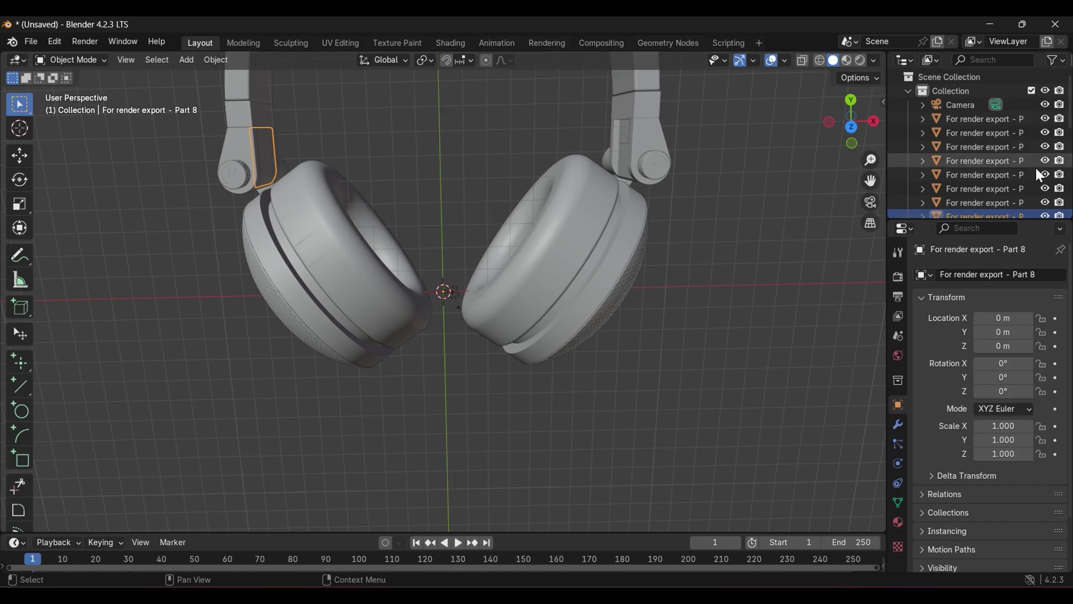
scroll(1000, 157, down, 3)
click(897, 423)
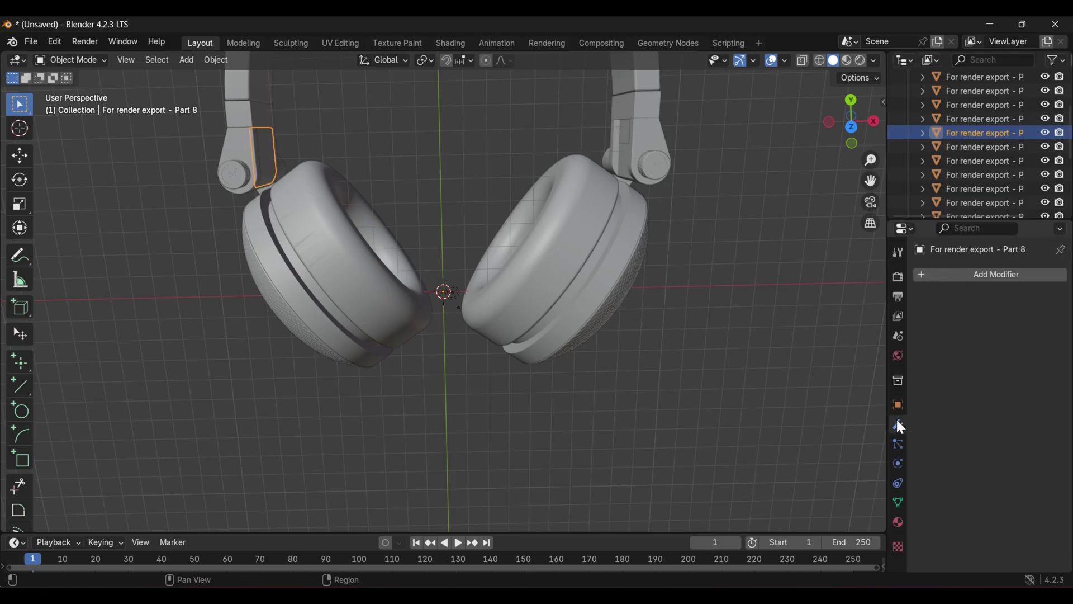
click(921, 271)
mouse_move(911, 324)
text(mirr)
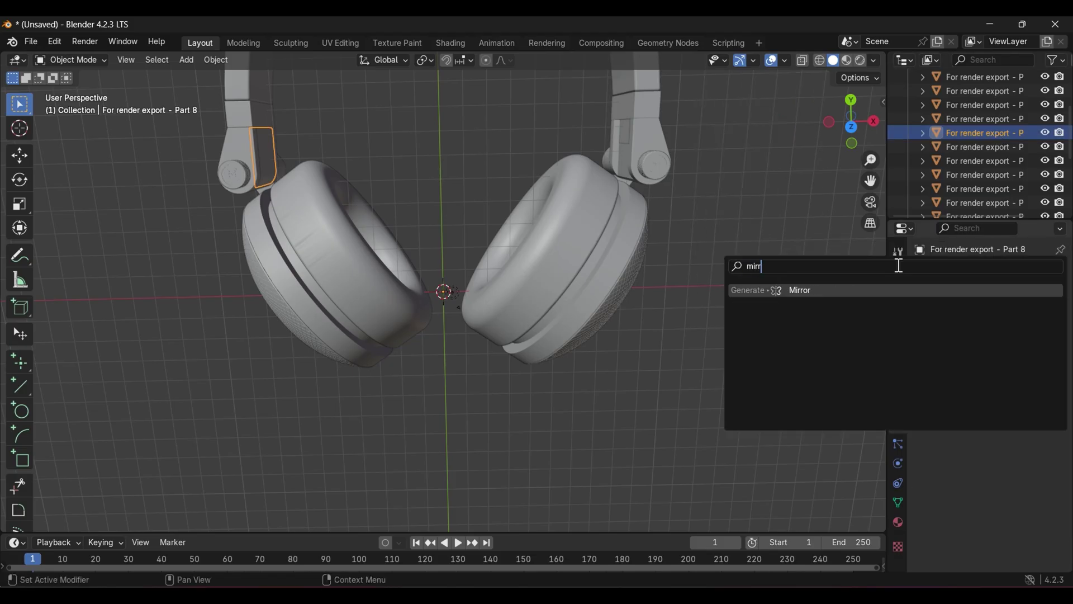
click(859, 290)
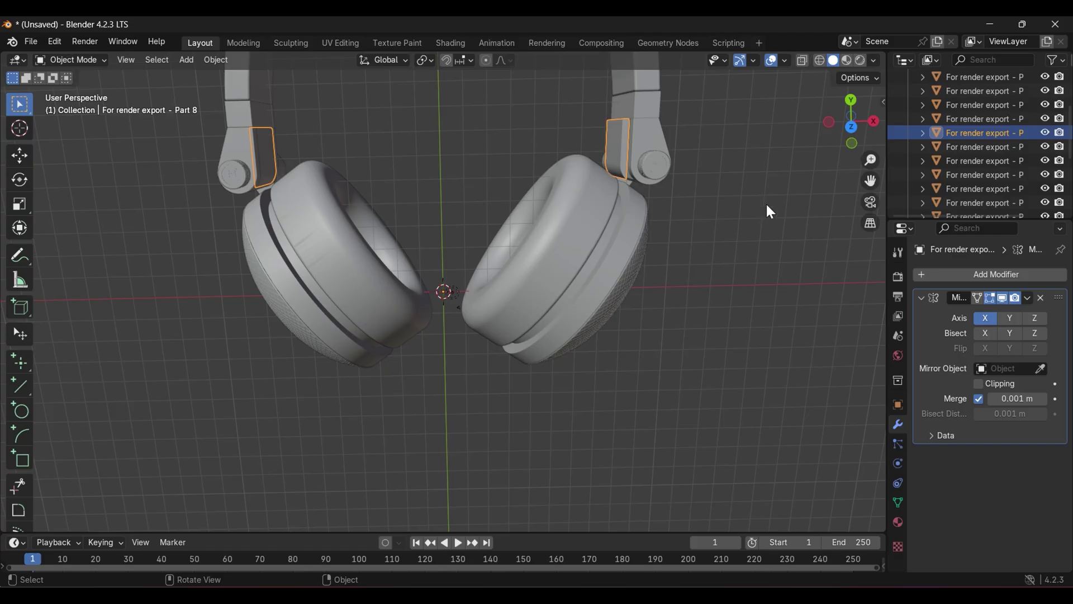
- In top view, shift the geometry of all parts about -2.3 m along X in Edit Mode
key(KP_7)
key(a)
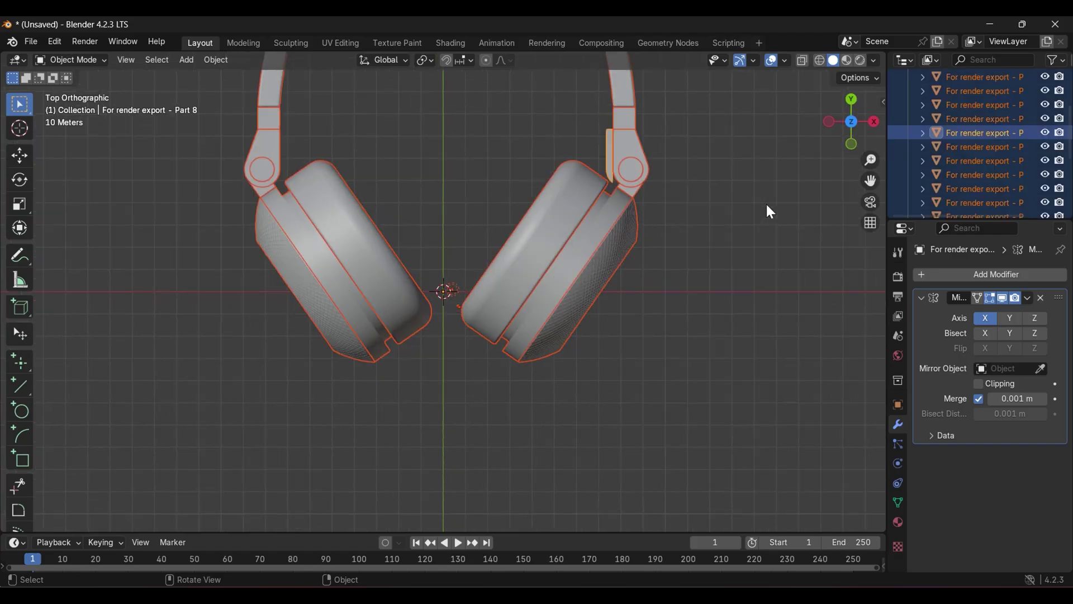
key(Tab)
key(g)
key(x)
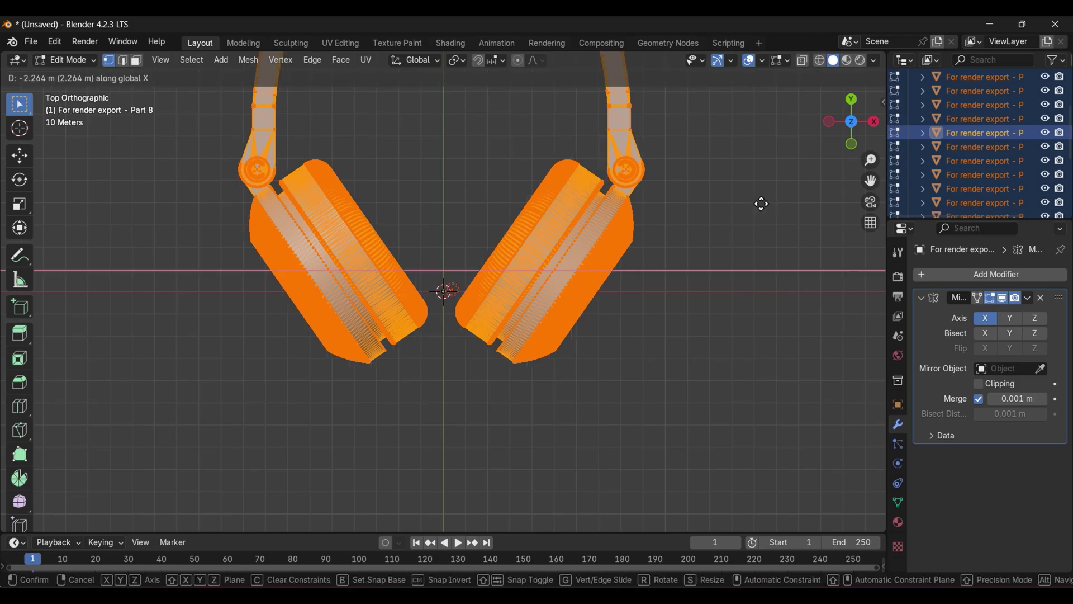
click(761, 203)
key(Tab)
- Show the model as wireframe in top view and fine-tune the position of all objects along X
middle_drag(762, 203, 743, 201)
key(KP_7)
click(819, 60)
scroll(594, 140, up, 5)
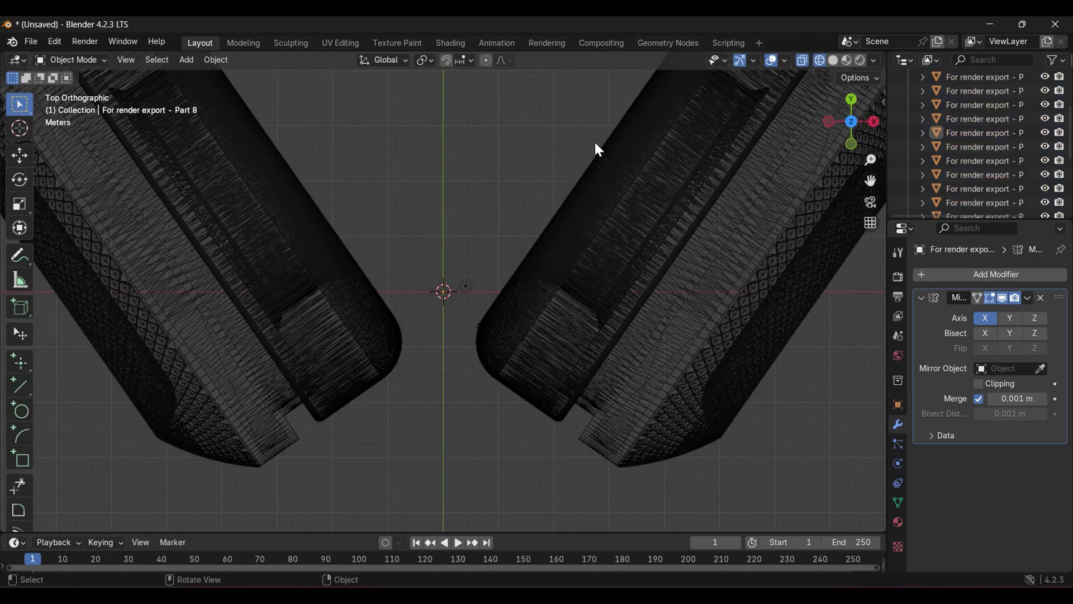
scroll(611, 100, down, 3)
scroll(614, 261, up, 3)
scroll(599, 230, down, 2)
key(a)
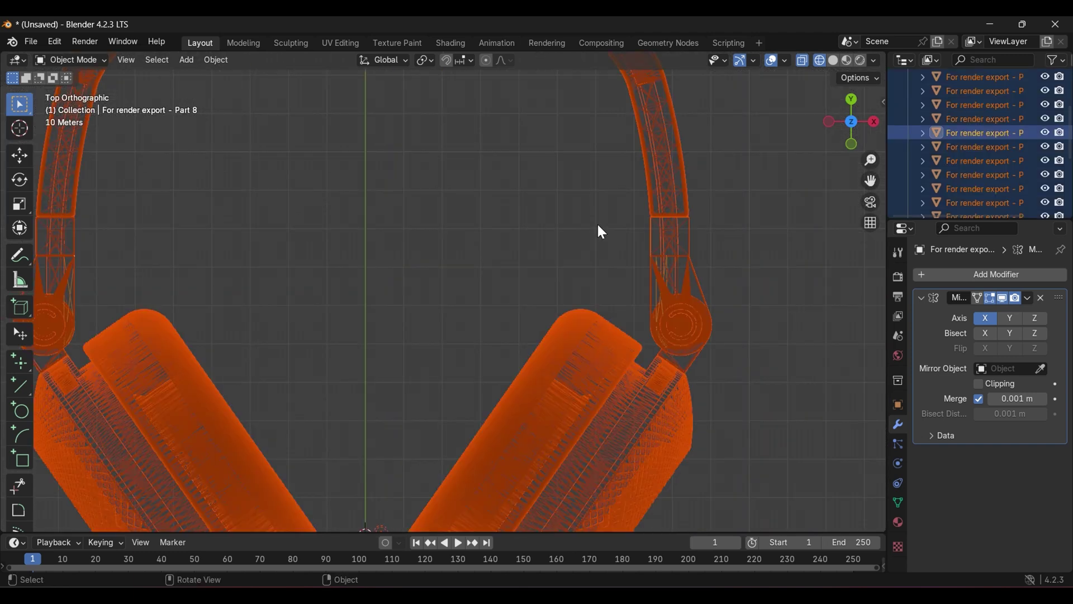
key(g)
key(x)
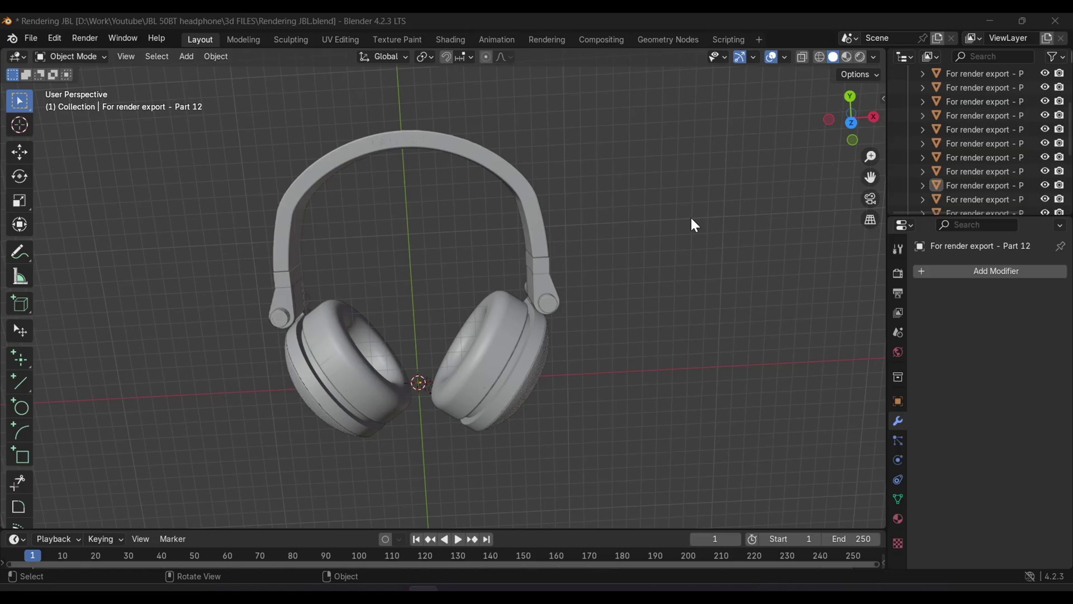
- Select all the imported headphone parts and move them vertically along Z
middle_drag(690, 215, 530, 340)
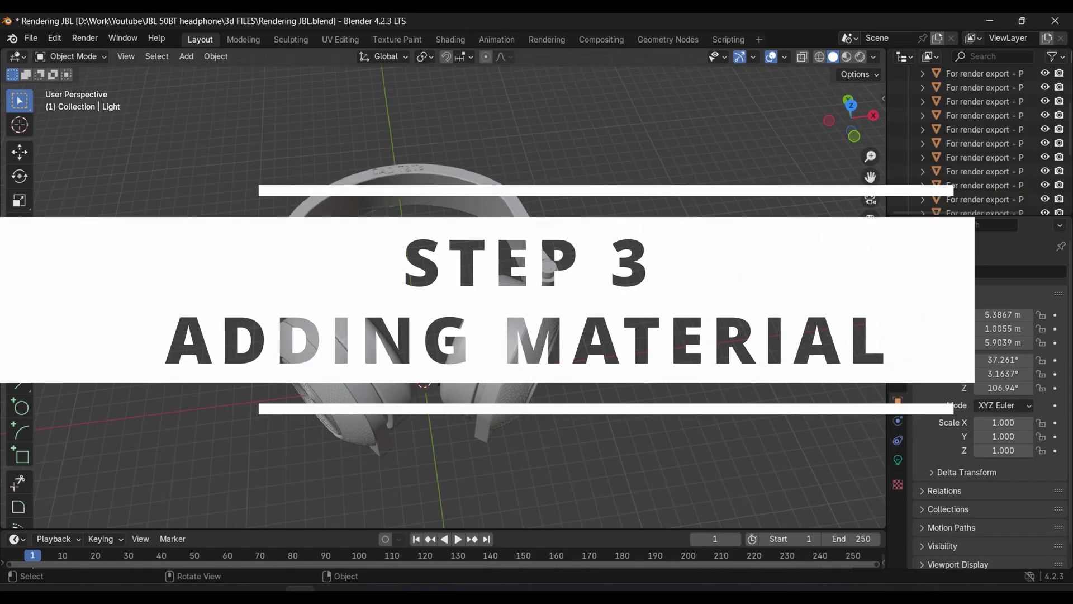
key(KP_1)
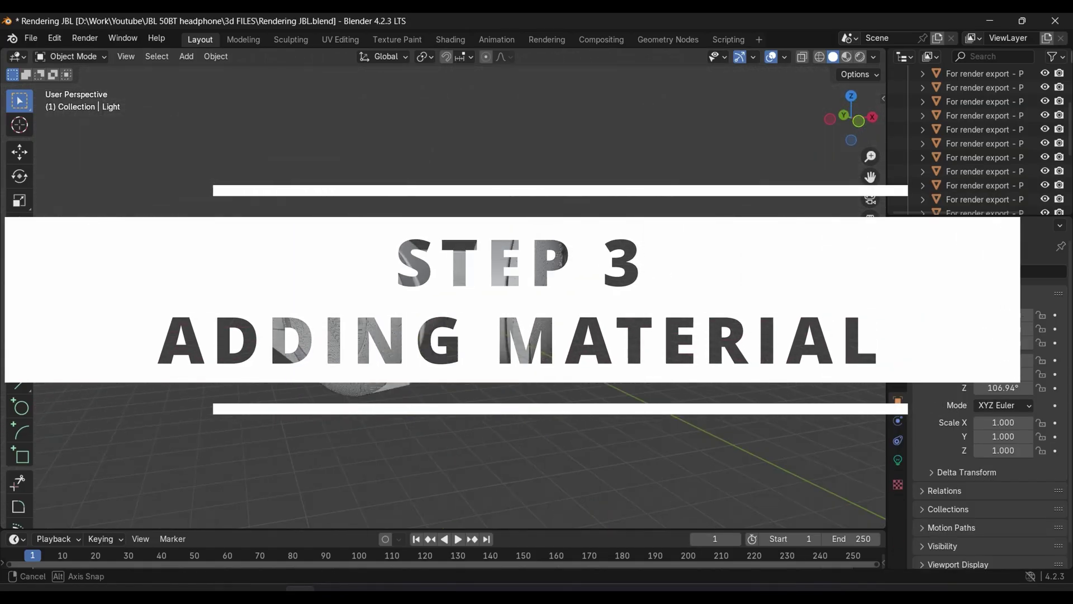
scroll(973, 119, up, 5)
click(973, 118)
scroll(971, 179, down, 9)
shift+click(969, 186)
key(g)
key(z)
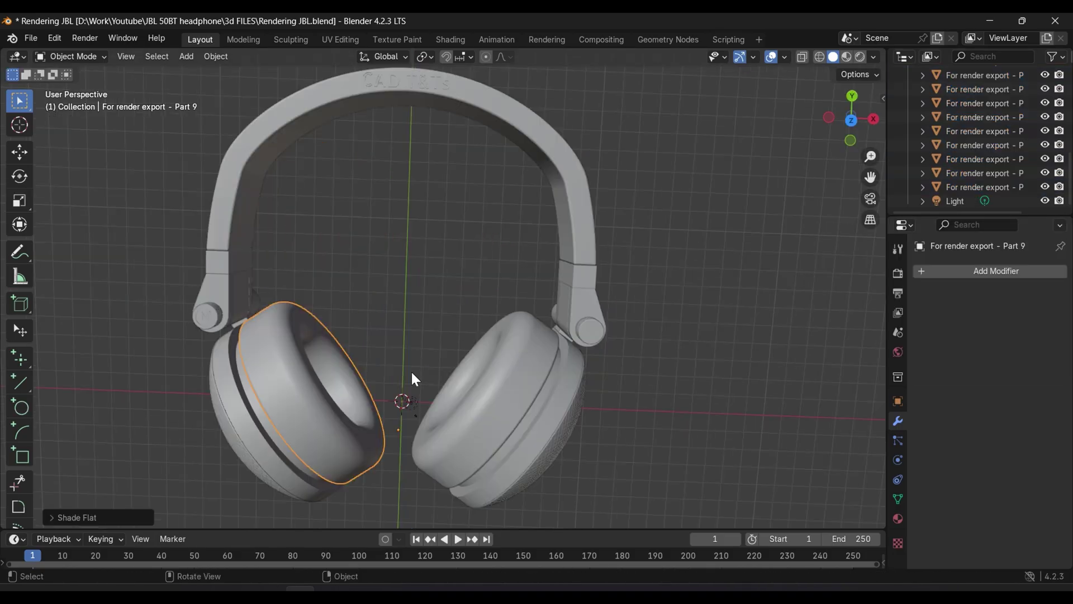
- Set the render engine to Cycles and its device to GPU Compute
click(897, 274)
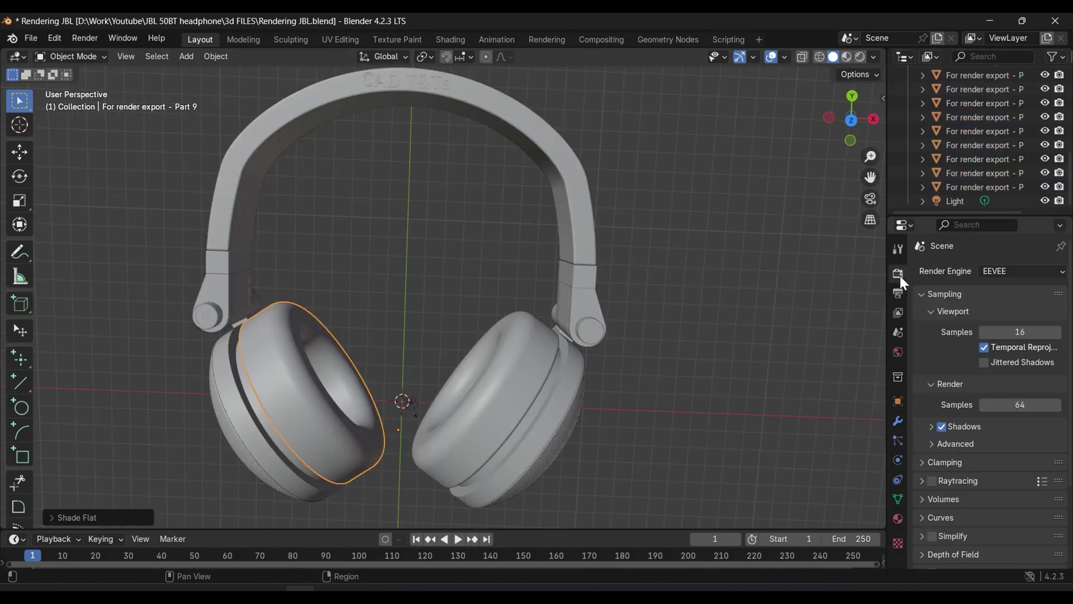
click(1026, 273)
click(1008, 317)
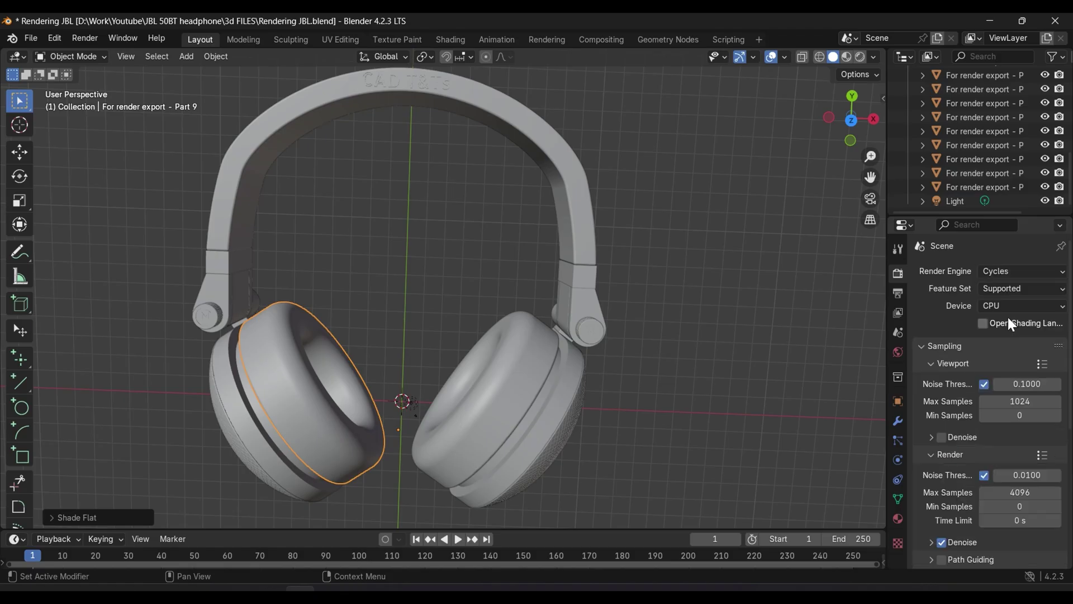
click(1018, 287)
click(1008, 307)
click(1008, 337)
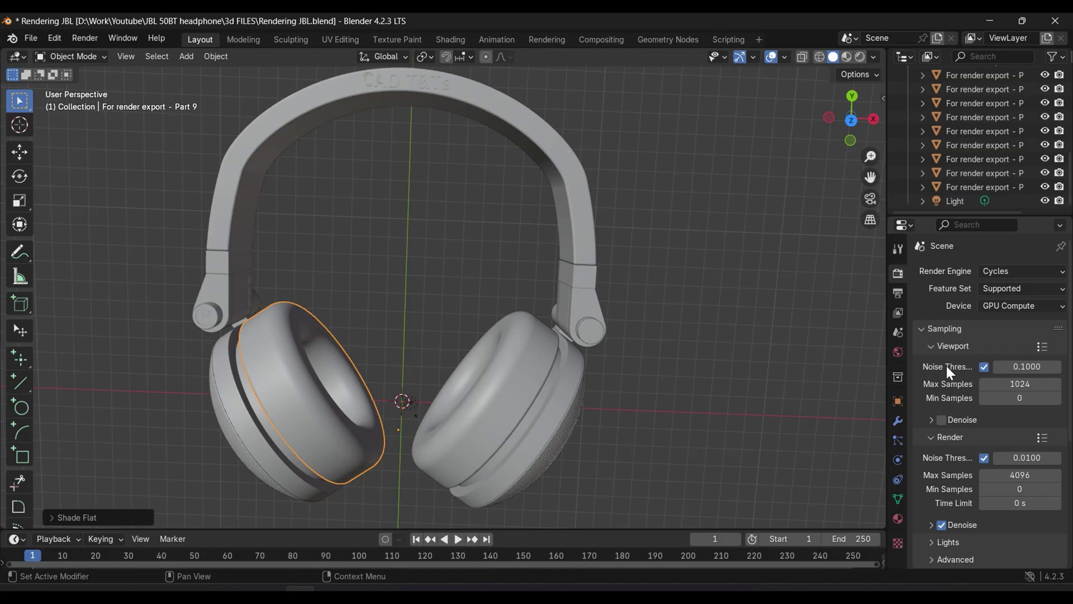
- Set the viewport's maximum samples to 5000, collapse the sampling settings and deselect the ear cushion
click(1027, 386)
text(5000)
key(Return)
click(931, 346)
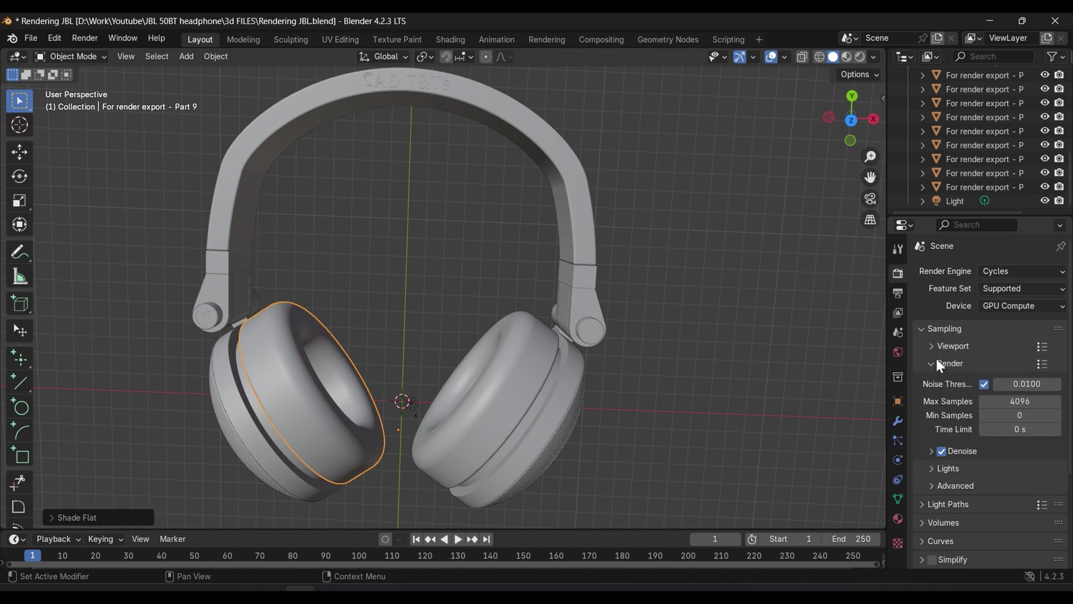
click(924, 328)
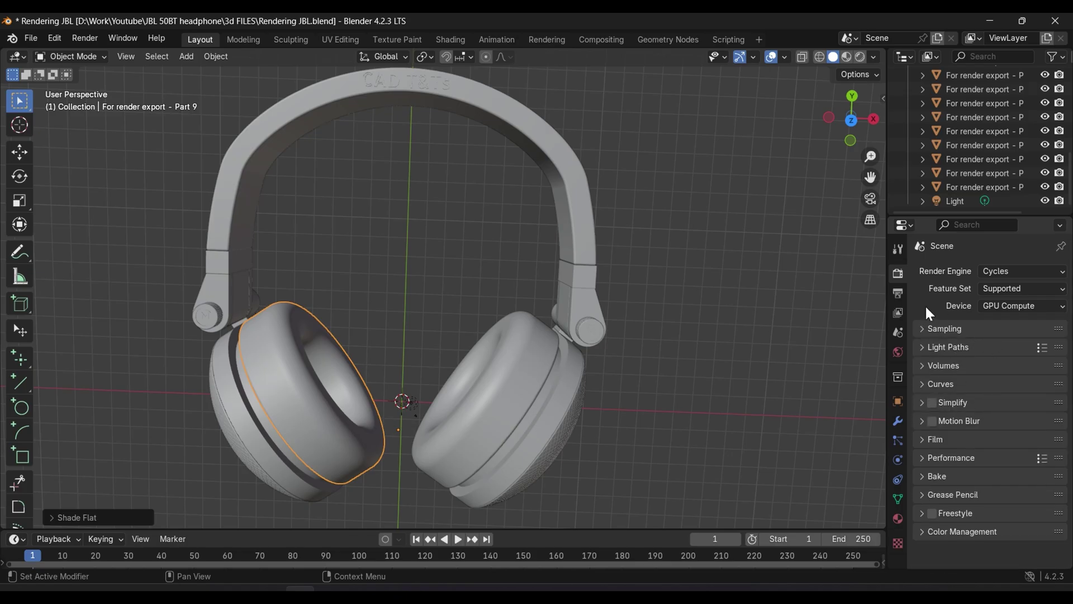
click(675, 331)
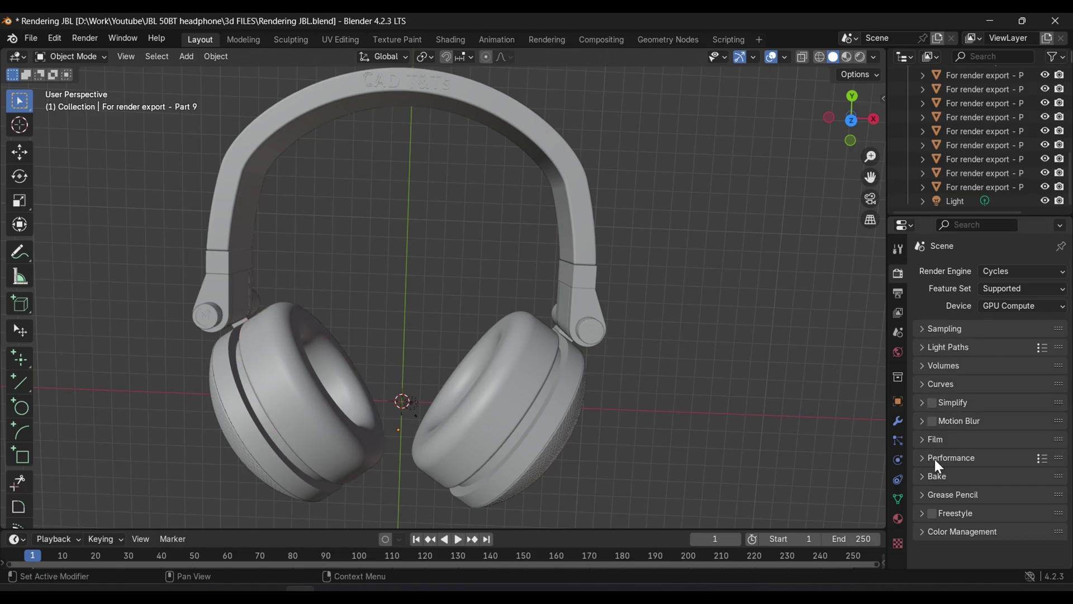
- Show the material settings of the Part 9 ear cushion and split the workspace into two side-by-side top views
click(898, 518)
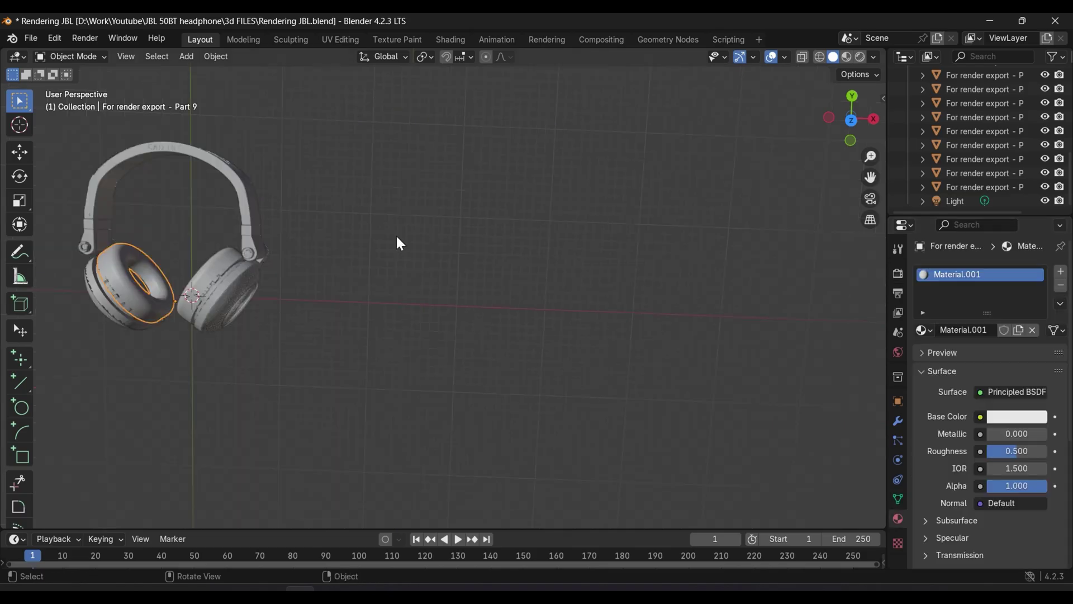
key(KP_7)
drag(879, 56, 427, 168)
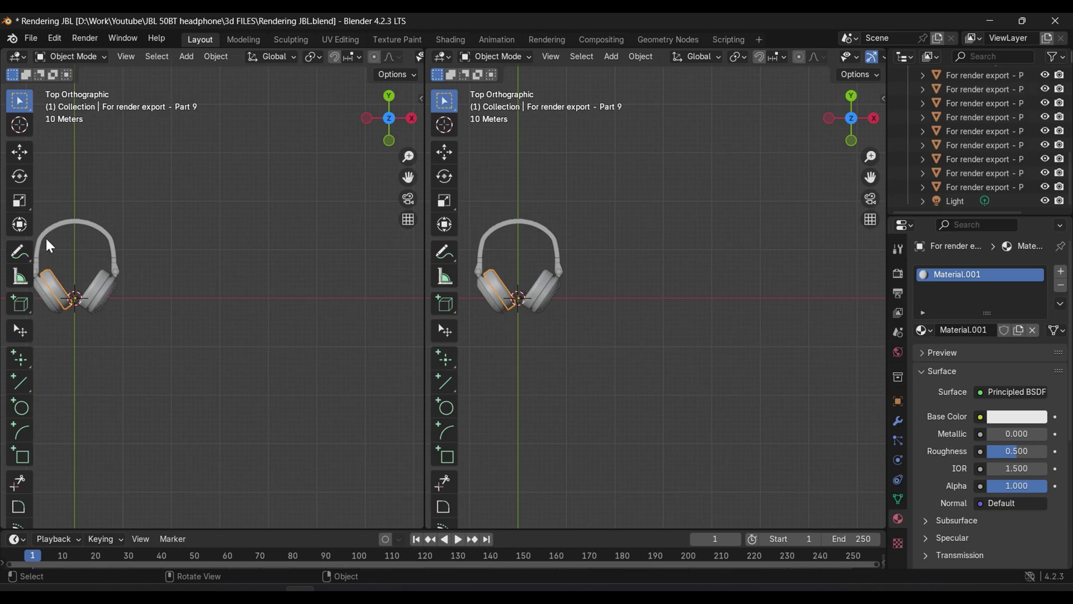
scroll(47, 239, up, 3)
shift+middle_drag(46, 239, 274, 263)
scroll(173, 262, up, 5)
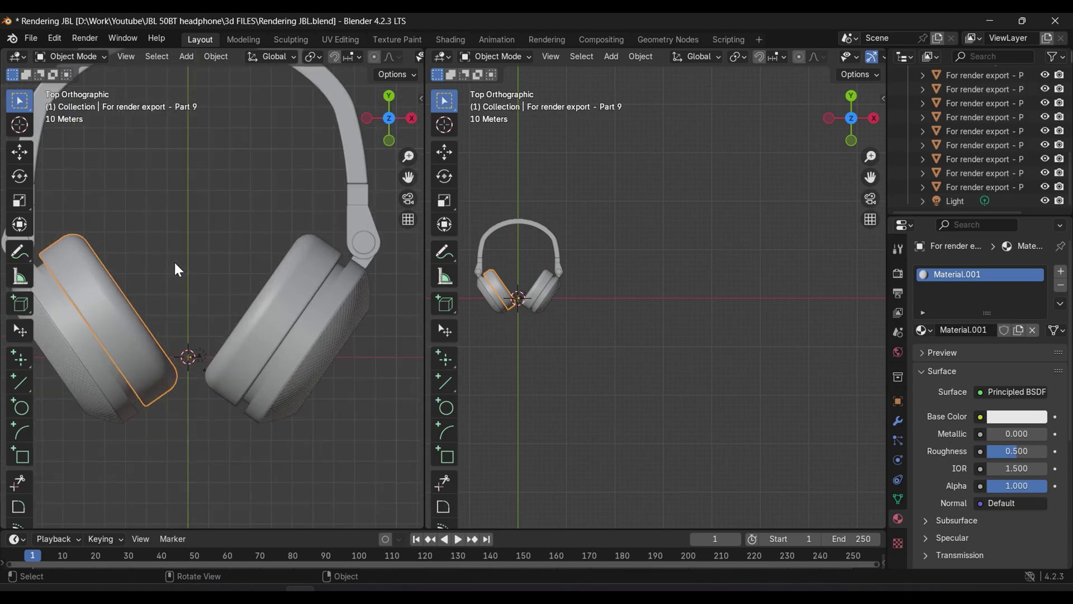
scroll(176, 270, down, 3)
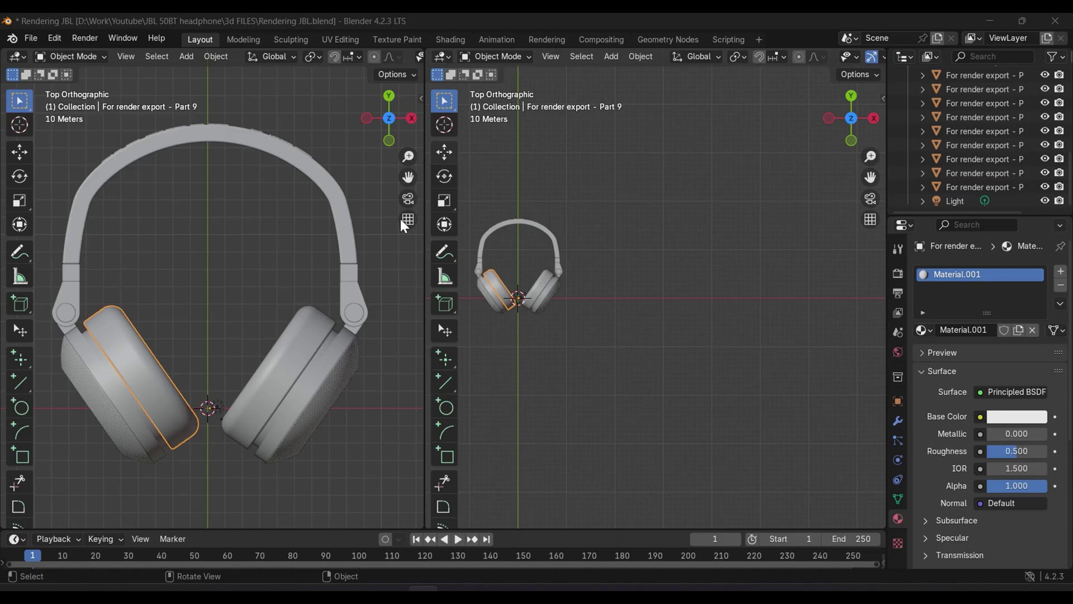
- Resize the two viewports so one is wider than the other, and frame the headphone in both
drag(422, 311, 641, 306)
shift+middle_drag(764, 302, 735, 288)
scroll(777, 288, up, 6)
scroll(736, 288, up, 4)
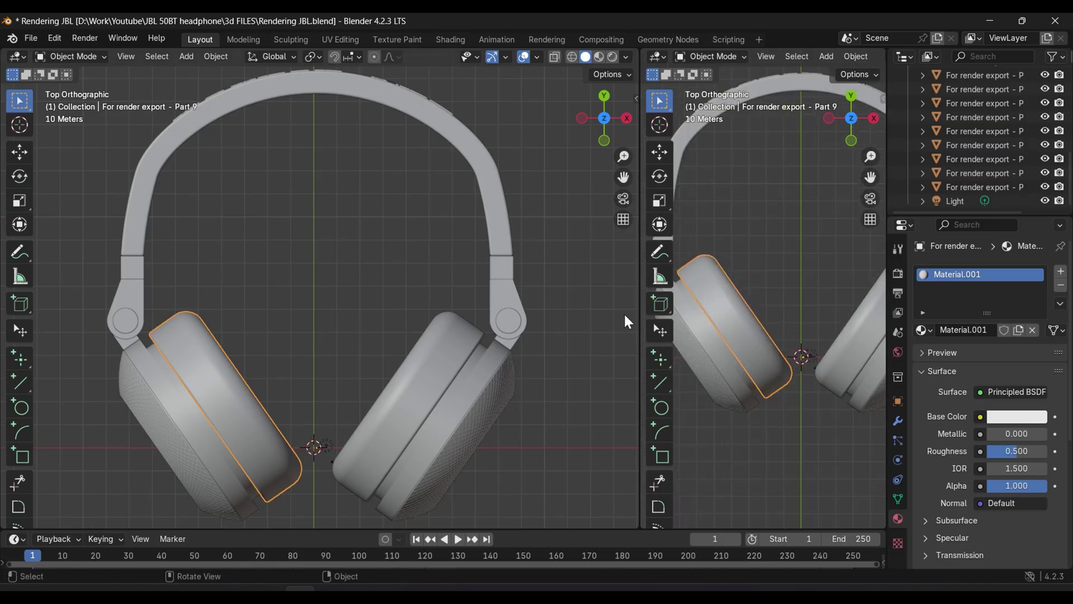
drag(639, 309, 540, 305)
scroll(698, 294, up, 1)
scroll(670, 298, down, 2)
scroll(665, 299, up, 1)
shift+middle_drag(655, 294, 672, 294)
- Change the wider viewport into a Shader Editor showing the ear cushion's Material.001 nodes, without the sidebar
click(16, 56)
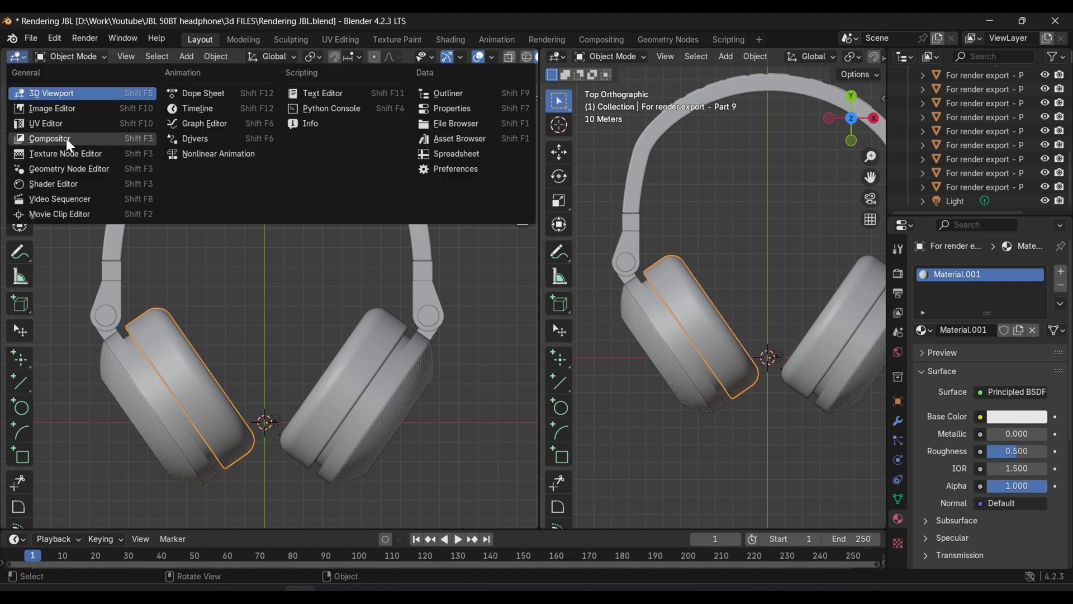
click(69, 183)
key(n)
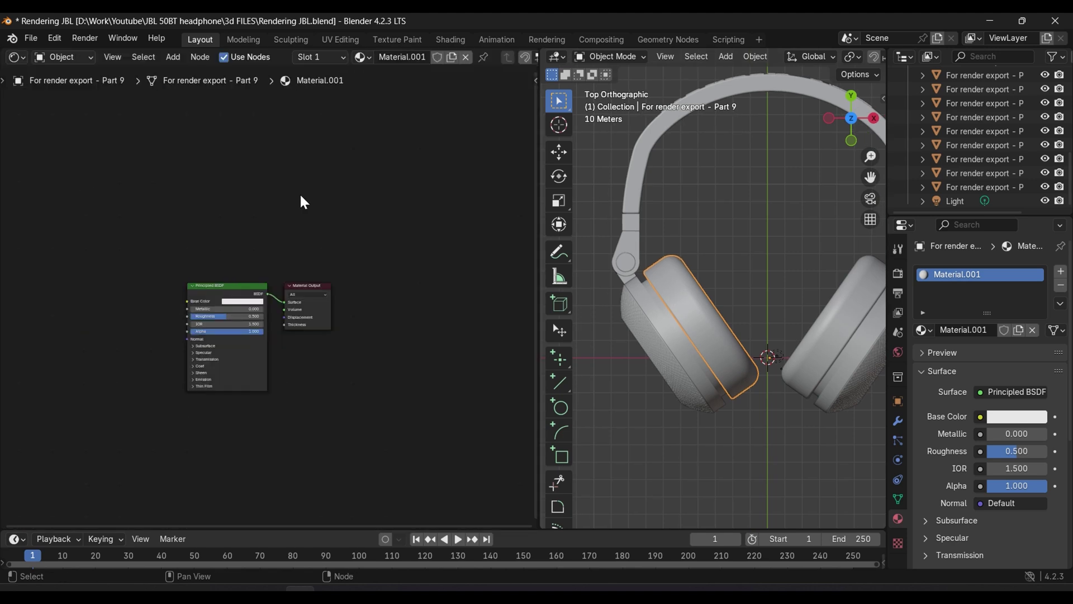
scroll(708, 313, up, 1)
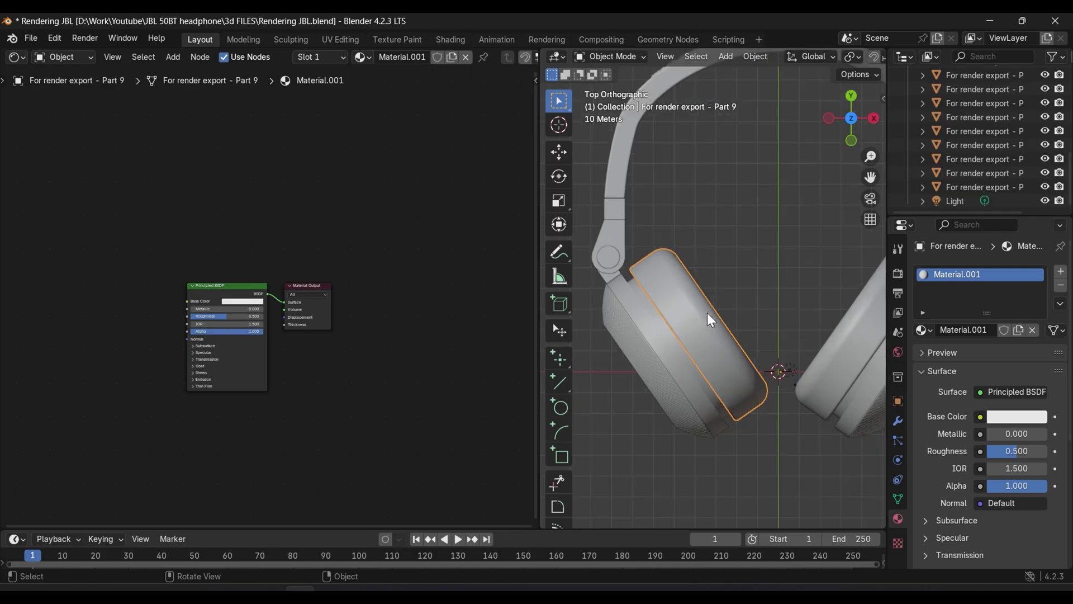
- Set the ear cushion's Principled BSDF base color to near-black with a value of 0.009
scroll(706, 313, up, 4)
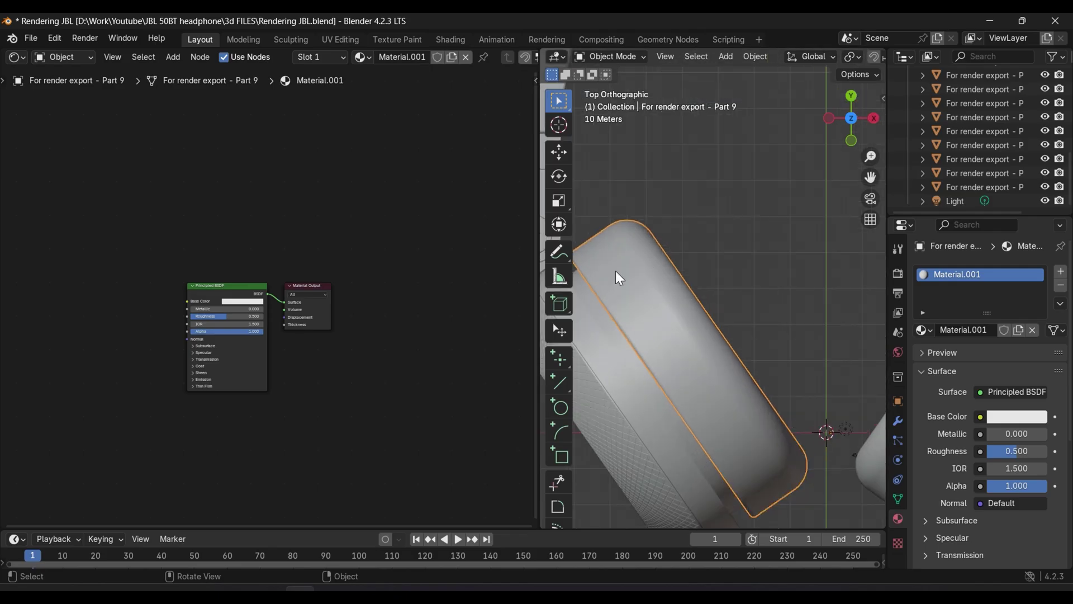
scroll(210, 332, up, 4)
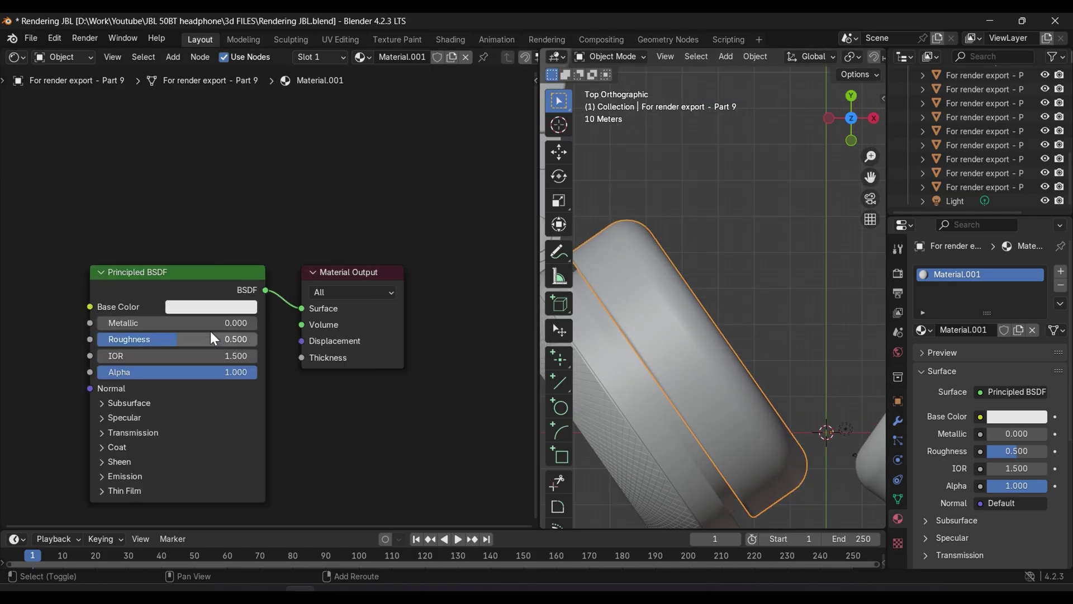
scroll(224, 271, up, 3)
click(216, 214)
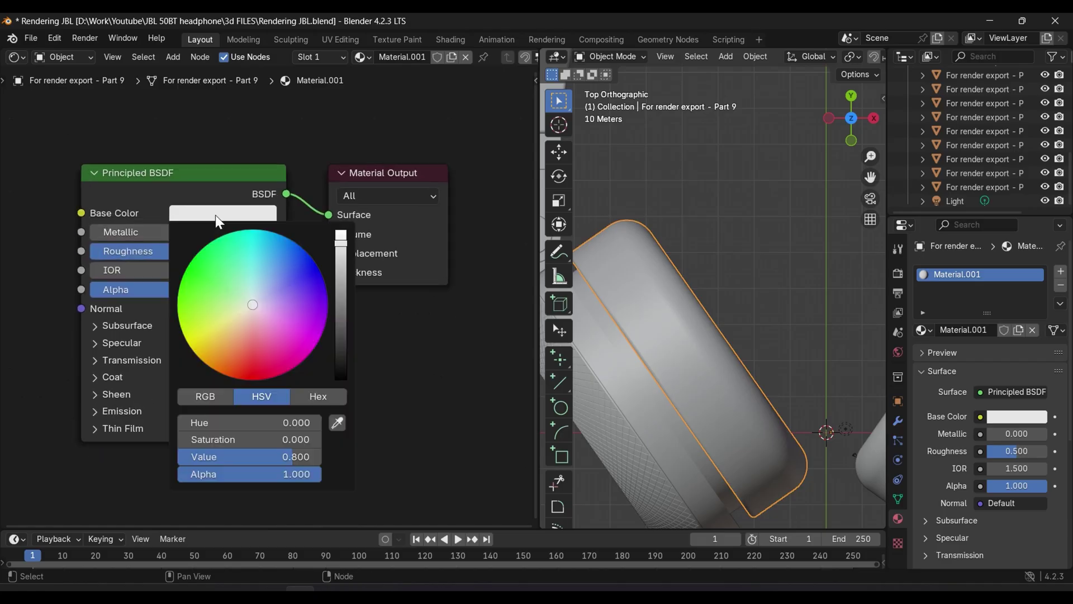
drag(341, 238, 341, 366)
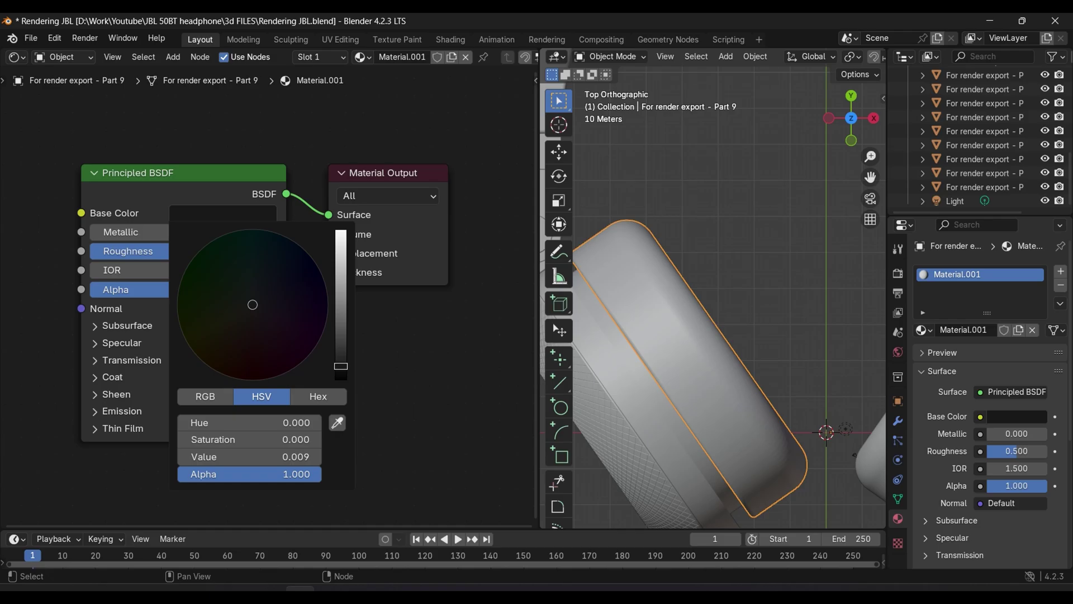
- Widen the 3D viewport, compare Material Preview with Rendered shading and keep Material Preview for the headphone
drag(538, 298, 234, 298)
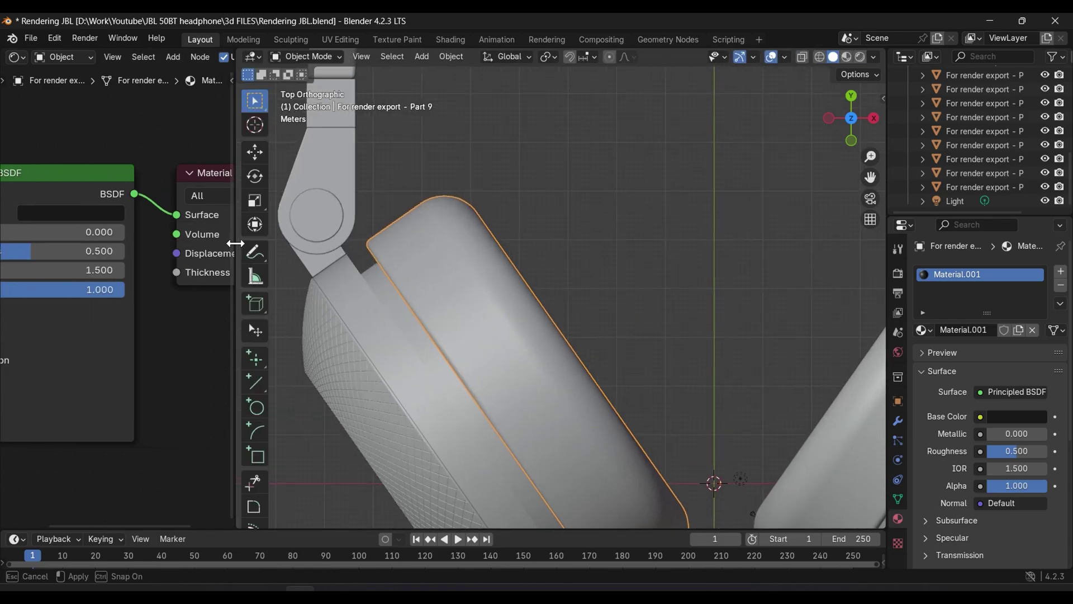
click(846, 57)
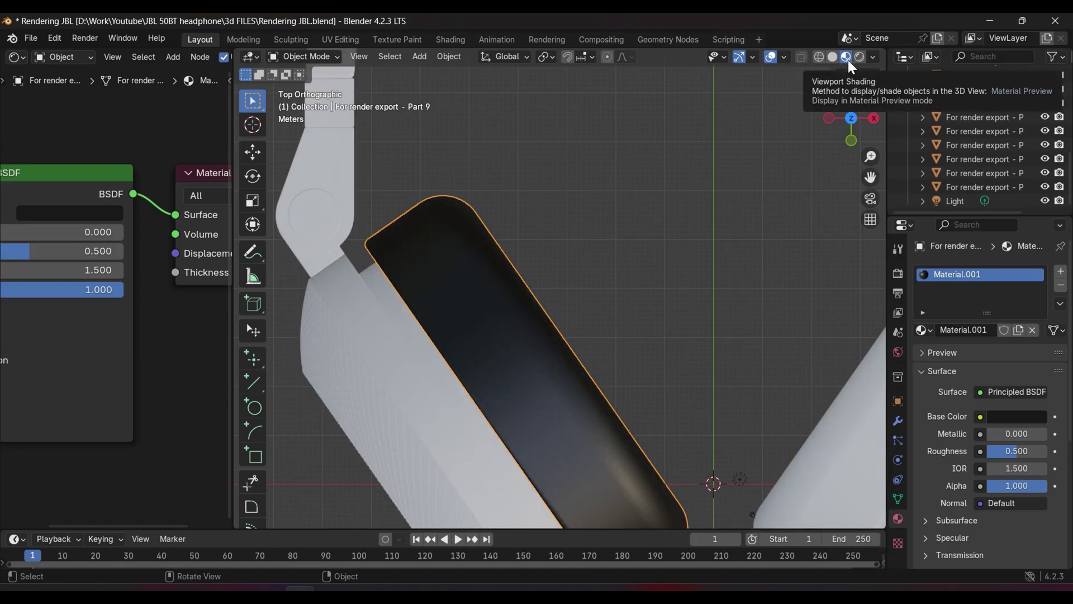
click(860, 57)
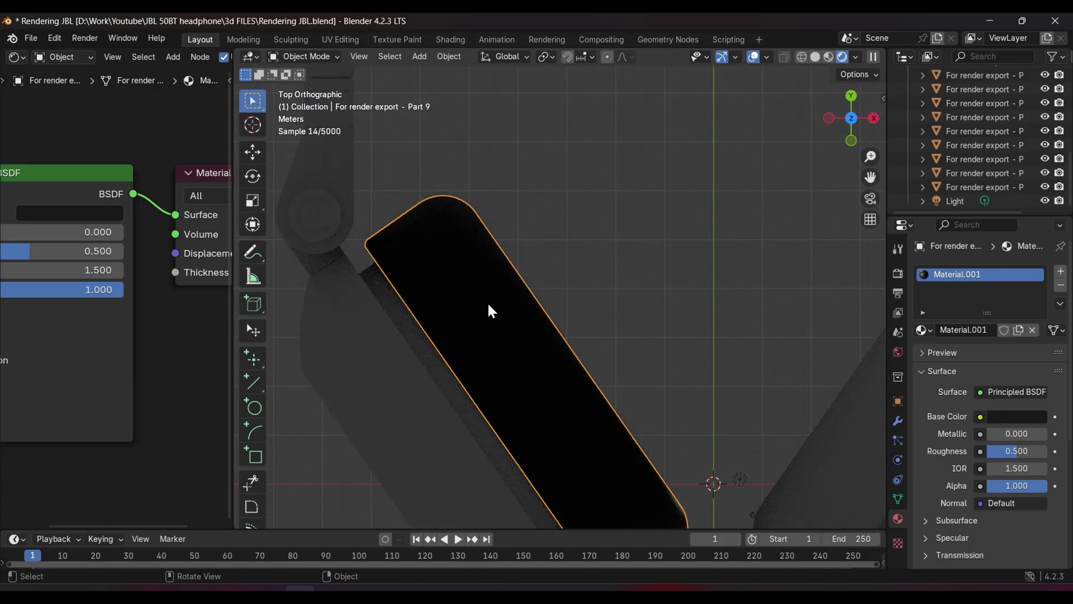
click(829, 57)
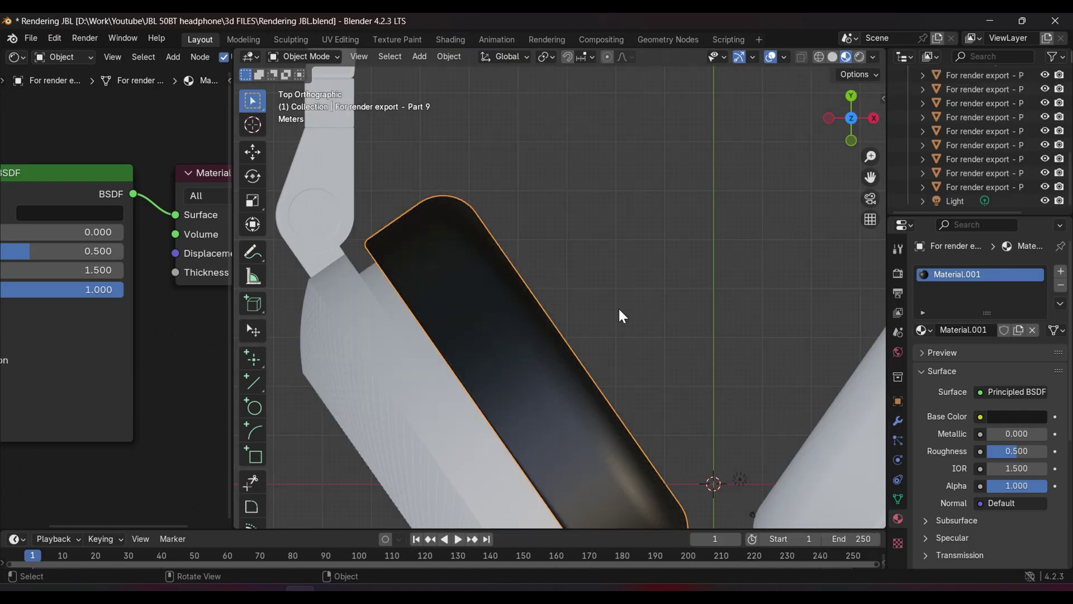
scroll(626, 335, down, 3)
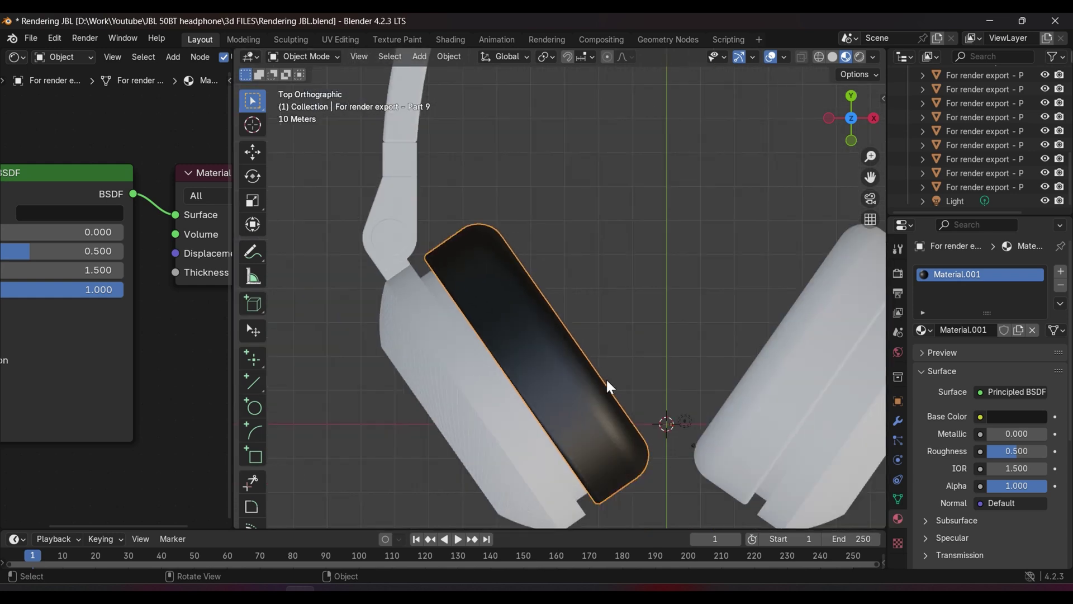
scroll(578, 369, down, 1)
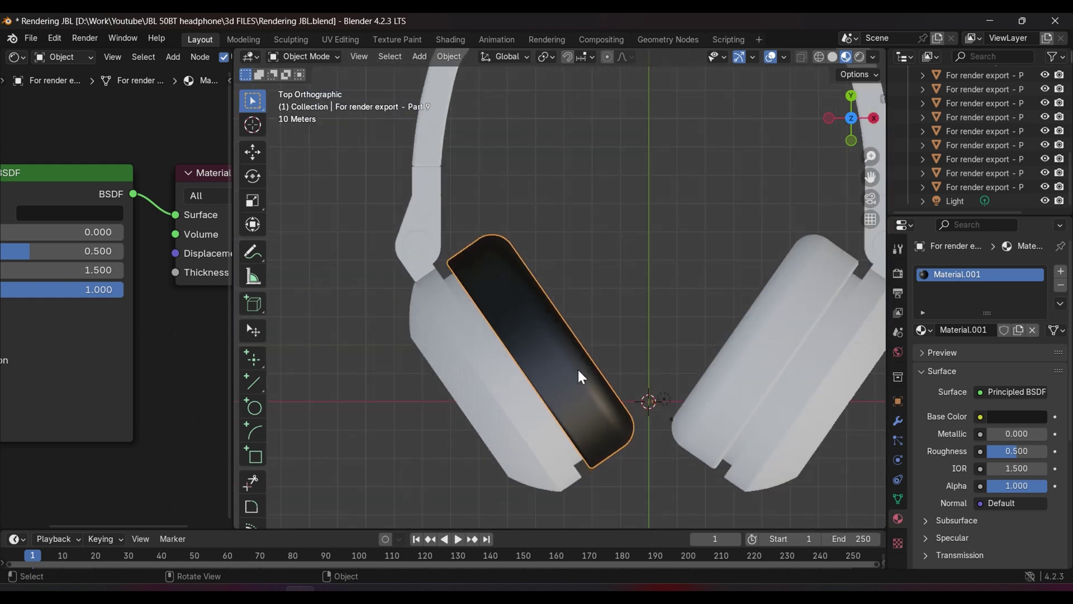
scroll(578, 368, down, 2)
scroll(112, 268, down, 2)
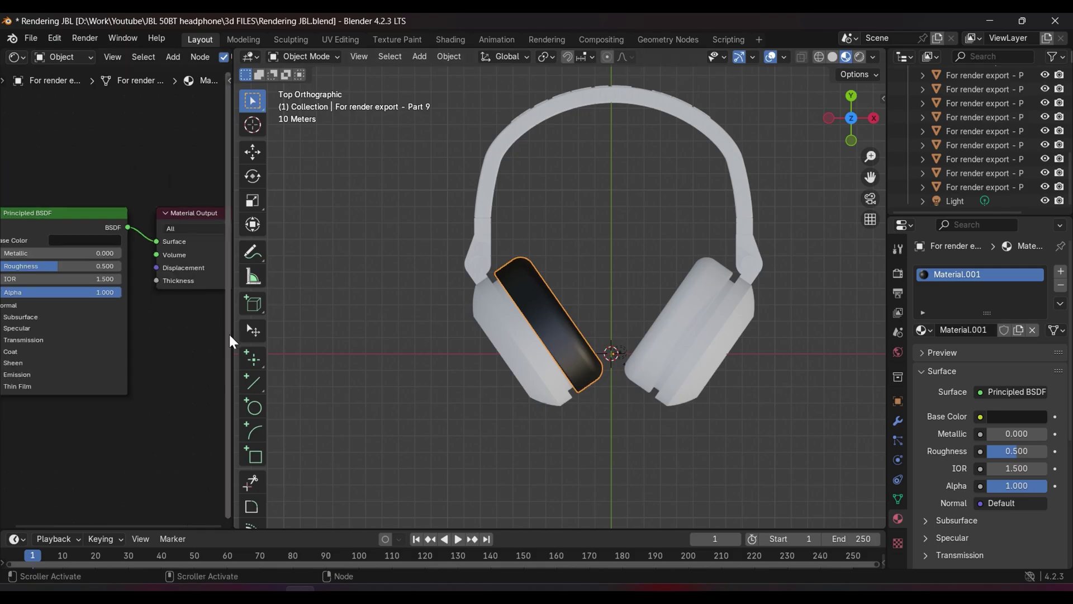
- Enlarge the shader editor, set the Principled BSDF roughness to 0.667 and spread its two nodes apart
drag(235, 338, 513, 335)
scroll(711, 280, up, 7)
scroll(179, 259, up, 2)
drag(178, 258, 205, 258)
drag(348, 189, 407, 183)
drag(223, 191, 158, 105)
- Add a Noise Texture node and connect its Fac output to the Material Output's Displacement
key(shift+a)
click(298, 381)
text(noise)
click(395, 408)
click(260, 334)
drag(308, 342, 253, 273)
drag(310, 291, 365, 253)
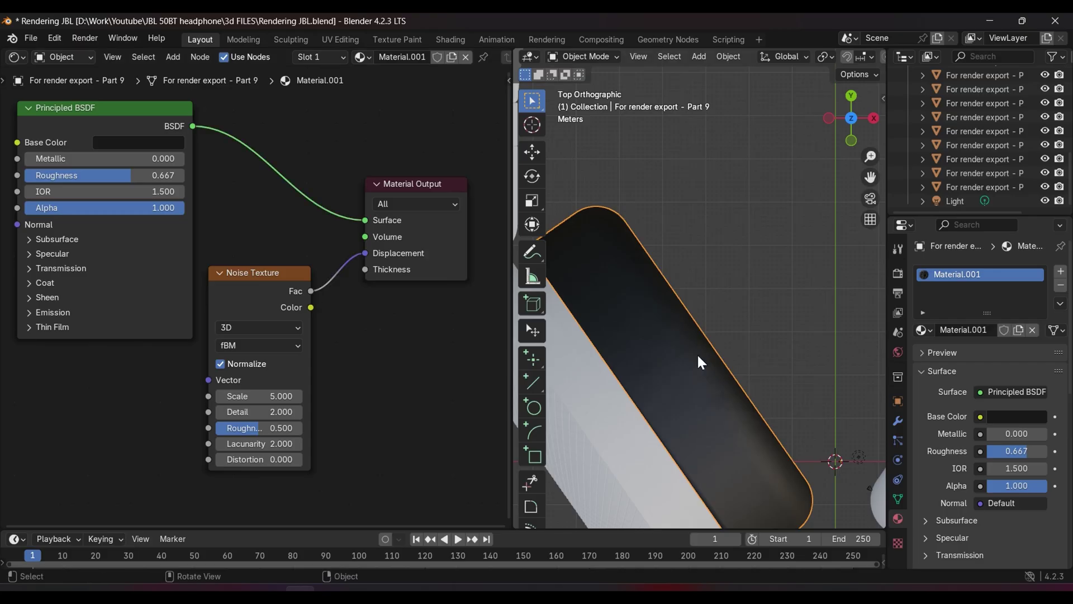
- Try a Noise Texture scale of 100 with varying distortion and inspect the cushion surface
middle_drag(698, 361, 665, 263)
scroll(665, 262, down, 6)
drag(259, 460, 285, 458)
mouse_move(254, 397)
mouse_down()
mouse_move(263, 397)
mouse_move(253, 398)
mouse_up()
click(253, 397)
key(Tab)
click(267, 394)
text(100)
key(Return)
drag(268, 460, 232, 460)
middle_drag(698, 377, 660, 377)
- Set the Noise Texture's distortion to 15.9, scale to 150, detail to 20 and roughness to 0.28
drag(233, 463, 283, 459)
click(269, 395)
text(150)
key(Return)
drag(276, 412, 199, 410)
click(268, 412)
text(20)
key(Return)
drag(255, 431, 236, 430)
- Link the Part 9 ear cushion's material to the opposite cushion, the inner cushion inserts and the headband
middle_drag(606, 252, 657, 337)
scroll(690, 396, down, 5)
click(653, 315)
shift+click(758, 308)
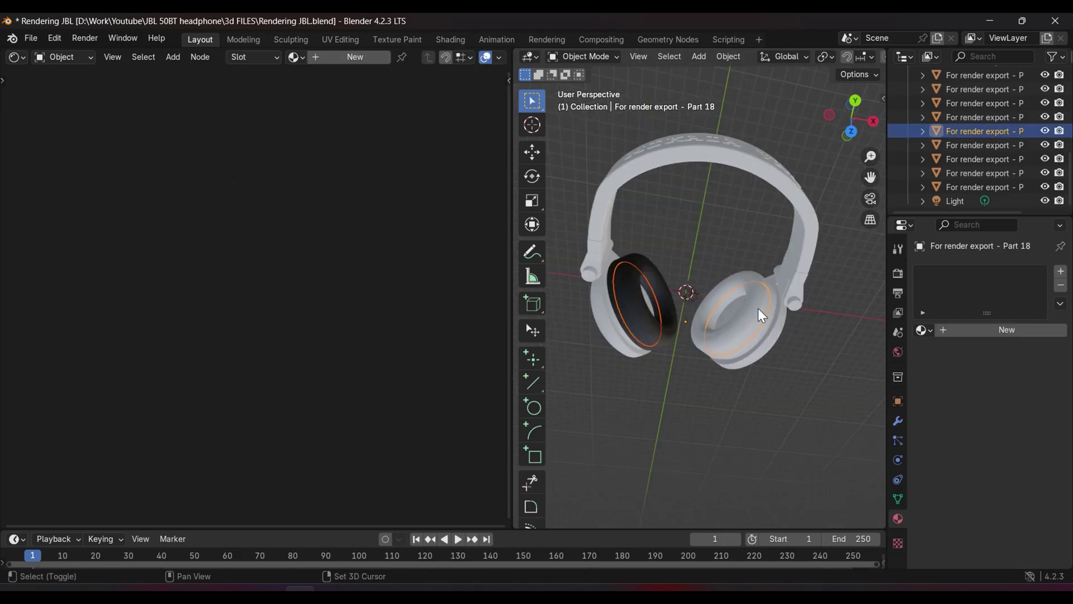
shift+click(630, 259)
key(ctrl+l)
click(581, 294)
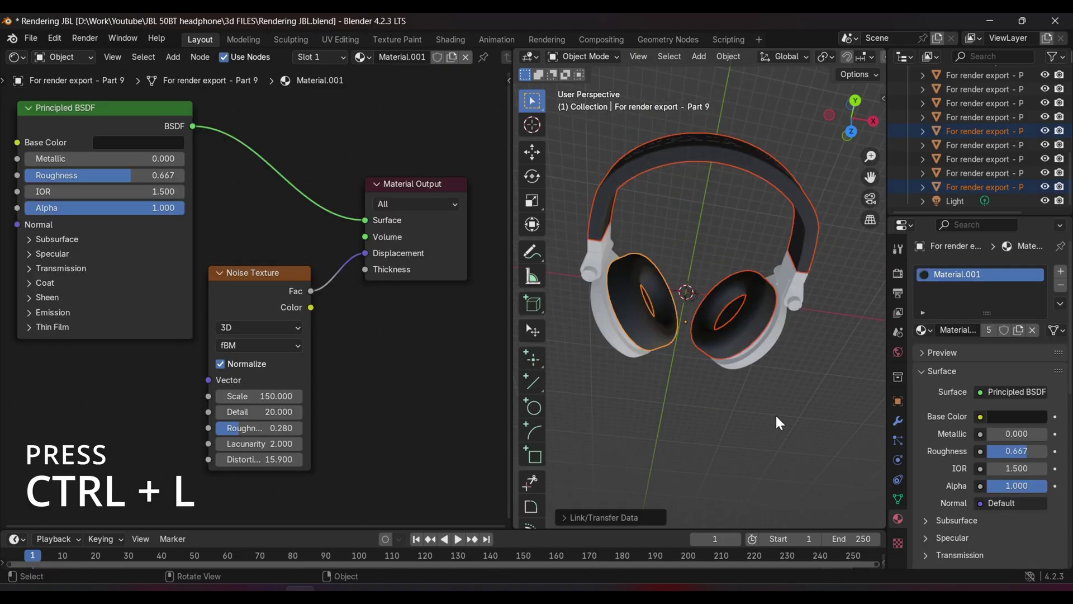
- Select the Part 9 ear cushion and rename its material as fabric material
middle_drag(775, 414, 692, 368)
click(615, 349)
scroll(615, 349, down, 1)
scroll(615, 348, up, 5)
middle_drag(615, 347, 705, 290)
scroll(643, 318, up, 5)
middle_drag(705, 290, 655, 310)
click(676, 314)
click(749, 246)
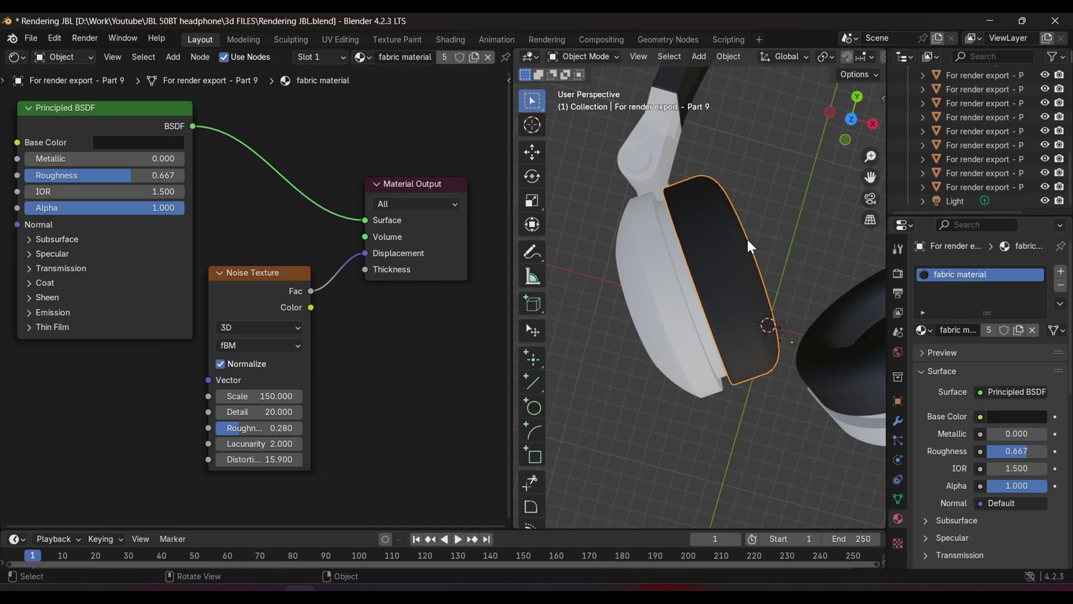
- Give the ear cup ring beside the cushion a new dark material with roughness 0.3
click(688, 279)
click(965, 330)
click(213, 225)
drag(317, 302, 317, 341)
click(225, 258)
text(0.4)
key(Return)
click(226, 260)
text(0.3)
key(Return)
- Link the dark ring material to the matching ring of the opposite ear cup
scroll(675, 374, down, 4)
click(793, 328)
shift+click(687, 290)
key(ctrl+l)
click(686, 288)
- Give the Part 11 headband end piece a new black material named Plastic 2
key(KP_Decimal)
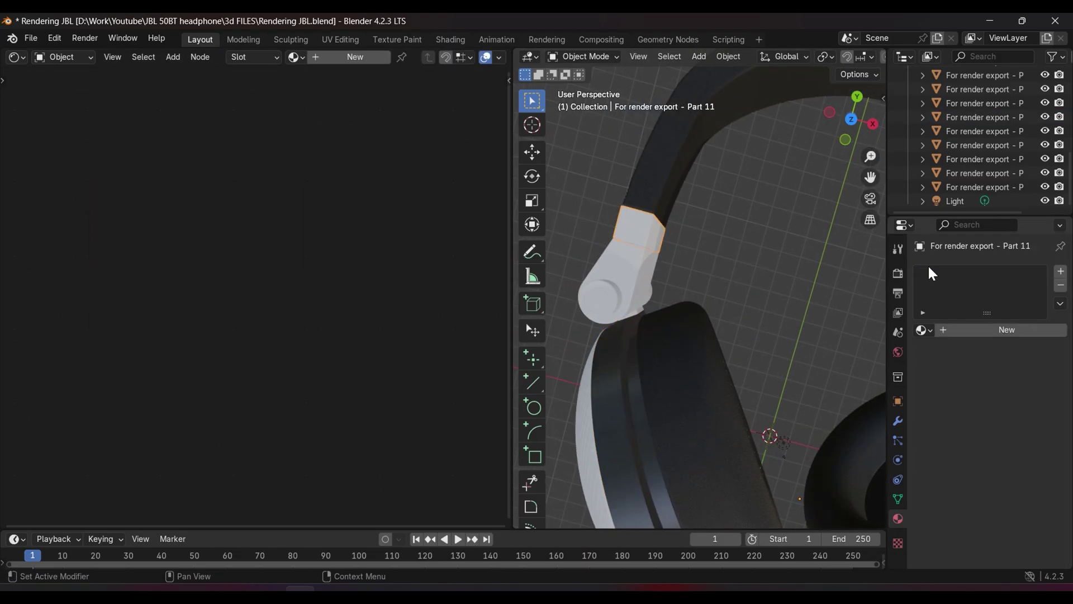
click(970, 328)
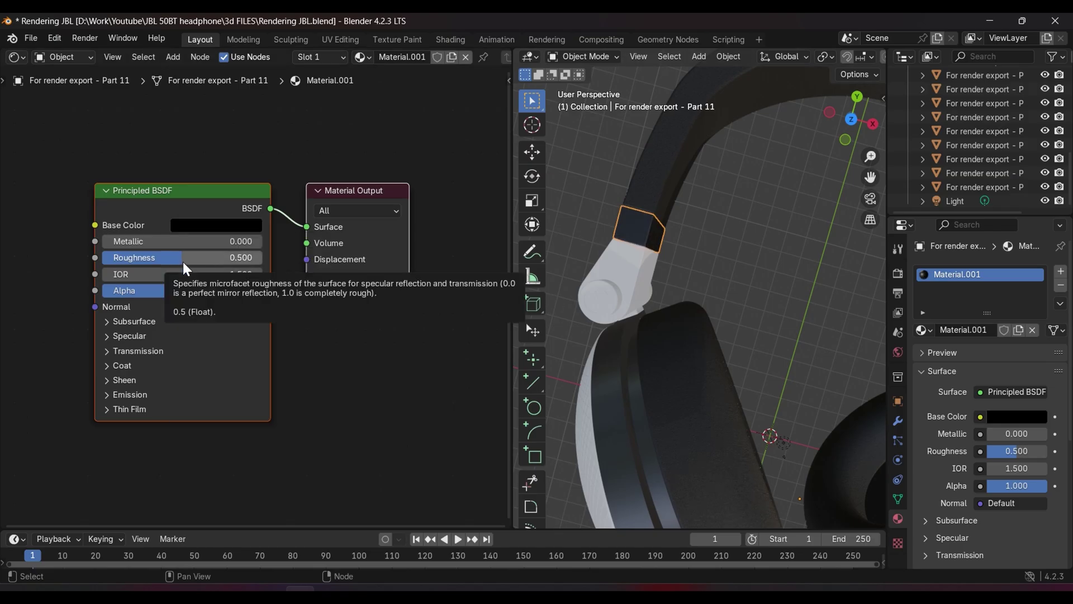
double_click(956, 274)
text(Plastic 2)
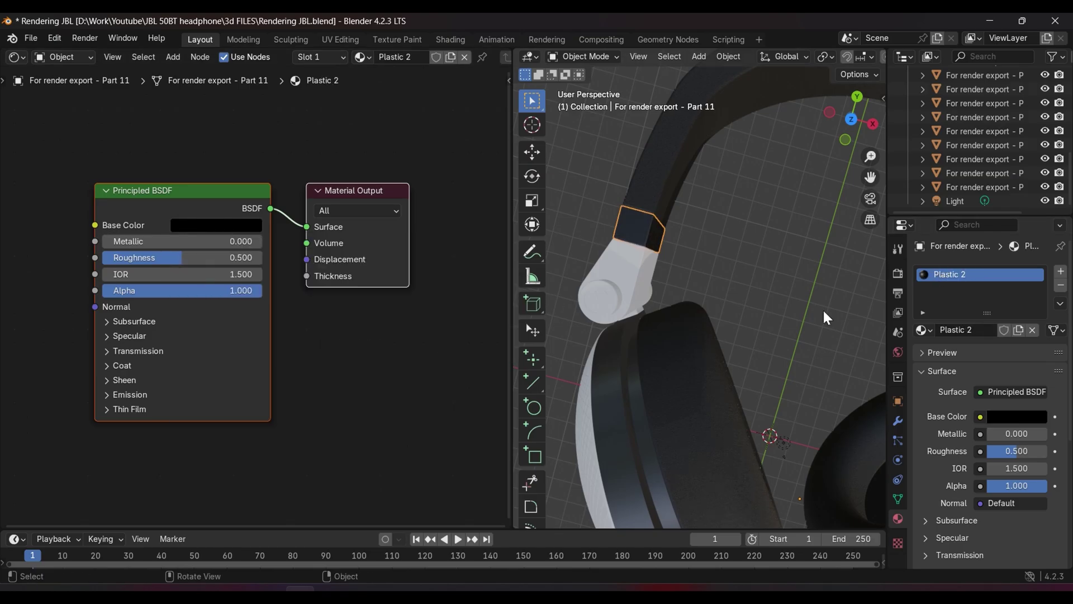
key(Return)
- Link the Plastic 2 material to the headband end piece on the opposite side and clear the selection
scroll(822, 311, up, 3)
scroll(821, 309, down, 5)
shift+middle_drag(821, 309, 696, 374)
shift+click(818, 307)
shift+click(590, 243)
key(ctrl+l)
click(678, 401)
click(662, 292)
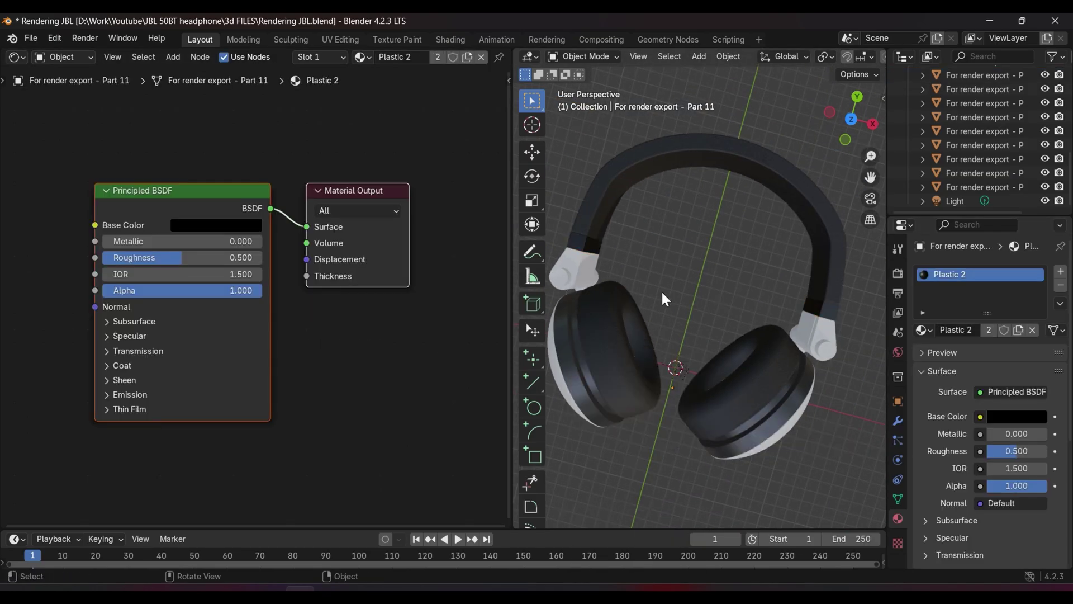
- Give the Part 8 inner hinge pieces a new material with a very dark blue base color
mouse_move(662, 292)
middle_down()
mouse_move(690, 294)
mouse_move(657, 298)
middle_up()
click(589, 298)
key(Tab)
key(Tab)
click(971, 330)
click(223, 225)
drag(317, 252, 317, 353)
click(293, 277)
- Try to link the dark blue material to the inner hinge piece on the opposite side
middle_drag(642, 313, 779, 330)
key(ctrl+l)
click(776, 331)
click(586, 291)
- Apply the modifier on the Part 8 inner hinge pieces, split them into separate objects and check the selection on both sides
key(Tab)
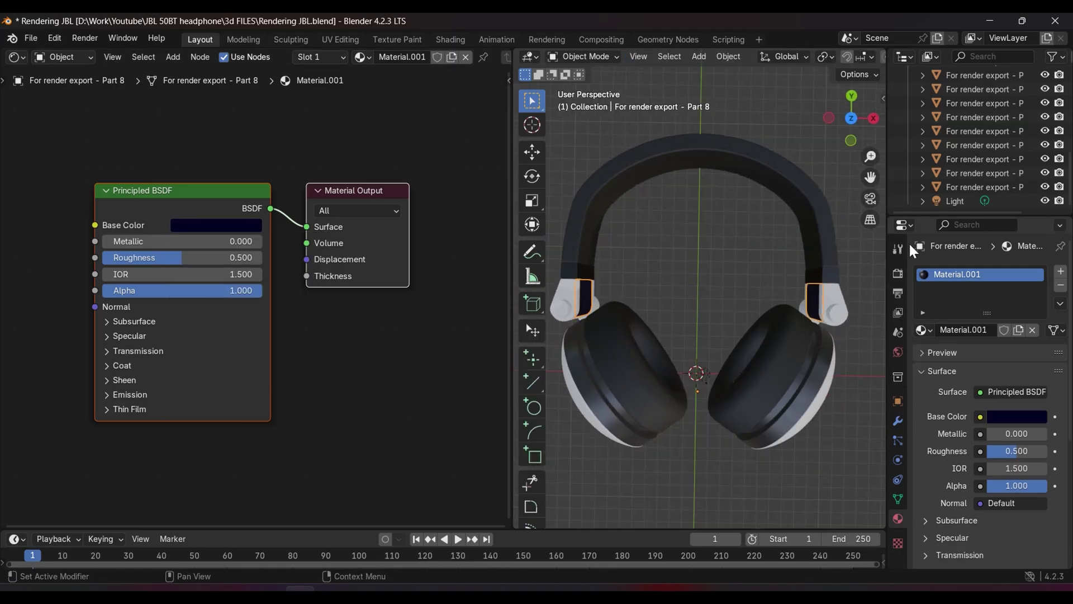
click(897, 420)
click(1033, 299)
click(965, 309)
key(Tab)
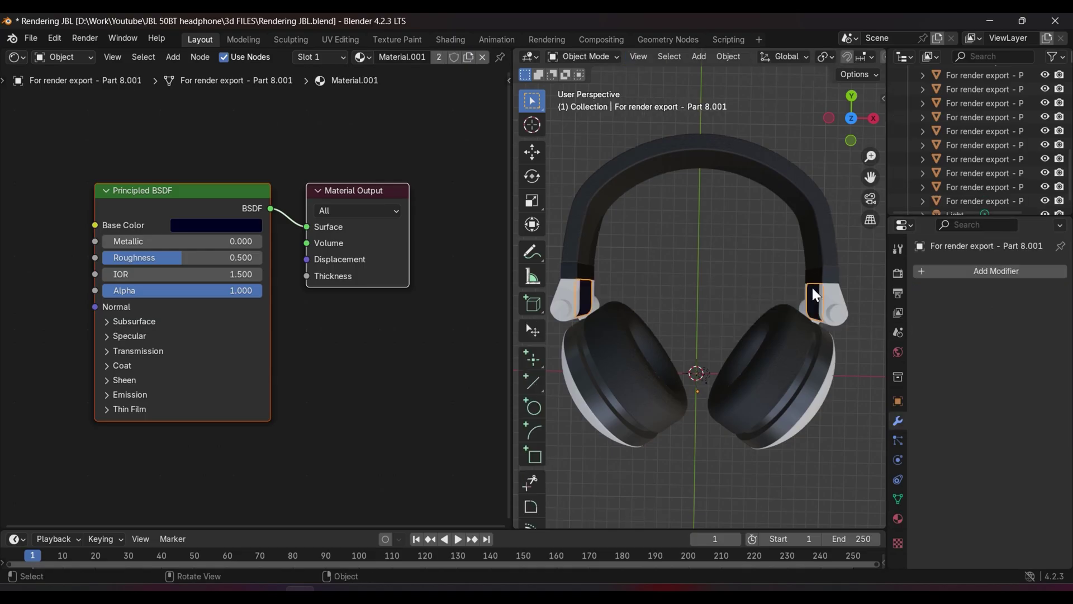
click(771, 297)
click(586, 300)
click(805, 303)
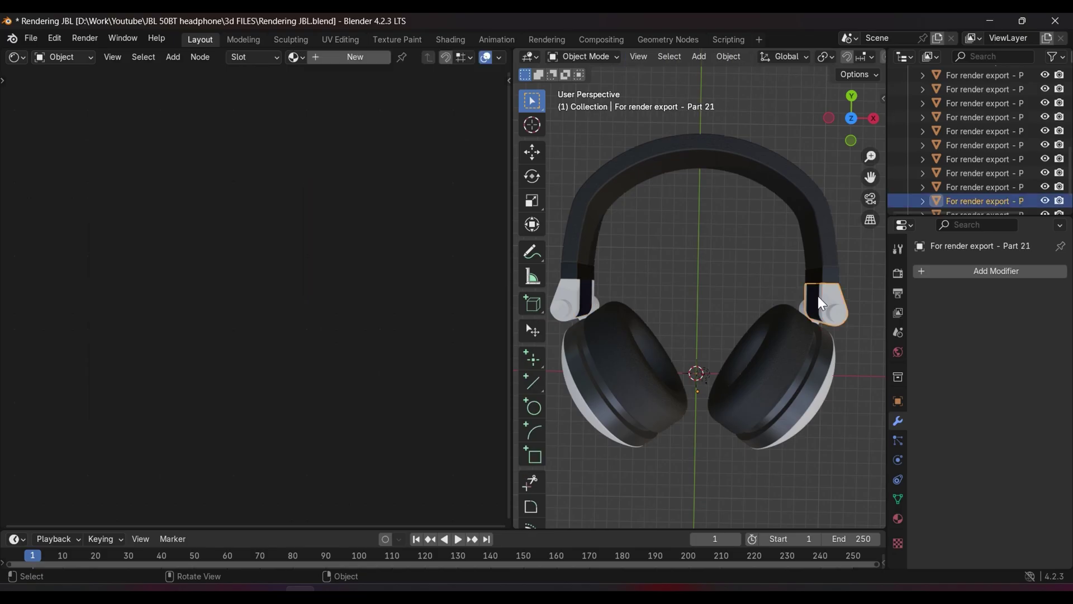
- Give the Part 7 outer hinge a new material with a near-black base color of value 0.017 and roughness 0.3
middle_drag(790, 299, 794, 335)
click(805, 318)
middle_drag(578, 328, 592, 285)
click(595, 232)
click(990, 272)
click(897, 518)
click(1005, 330)
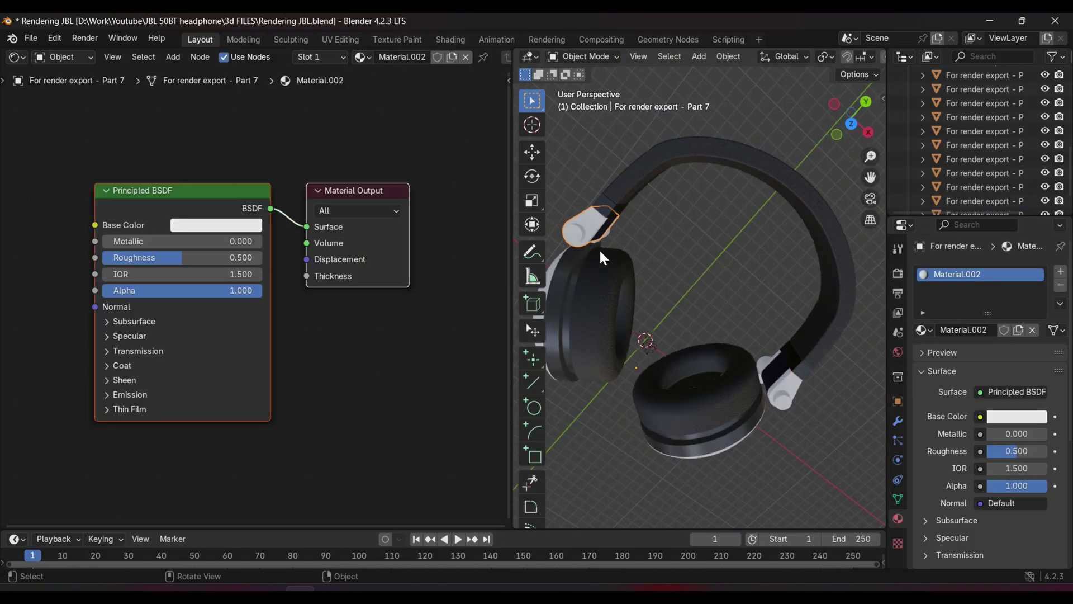
click(234, 225)
drag(318, 253, 318, 347)
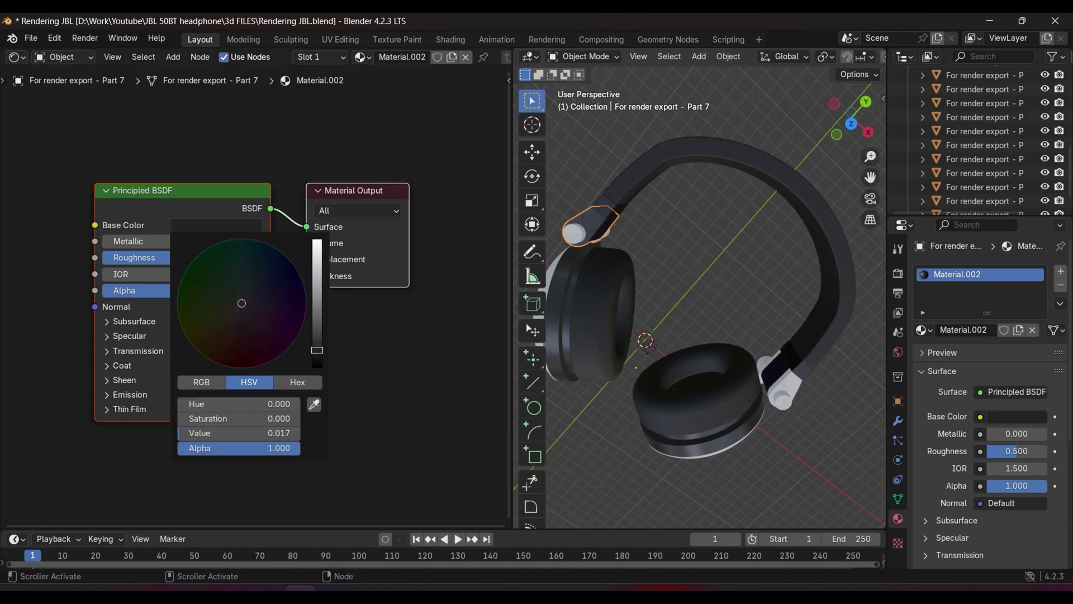
middle_drag(622, 384, 599, 363)
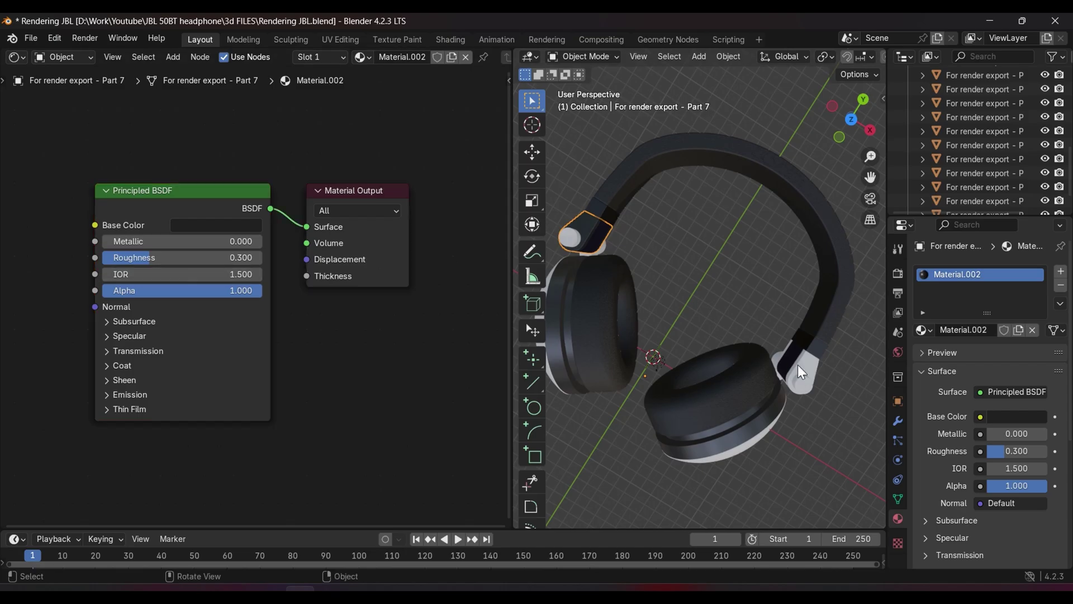
- Link the Part 7 hinge's material to the outer hinge on the opposite side
shift+click(810, 372)
key(ctrl+l)
click(550, 208)
click(603, 247)
- Give the Part 5 bracket beside the ear cup a new black material with roughness 0.2
middle_drag(607, 255, 698, 246)
click(702, 242)
click(989, 330)
click(229, 225)
drag(317, 248, 318, 366)
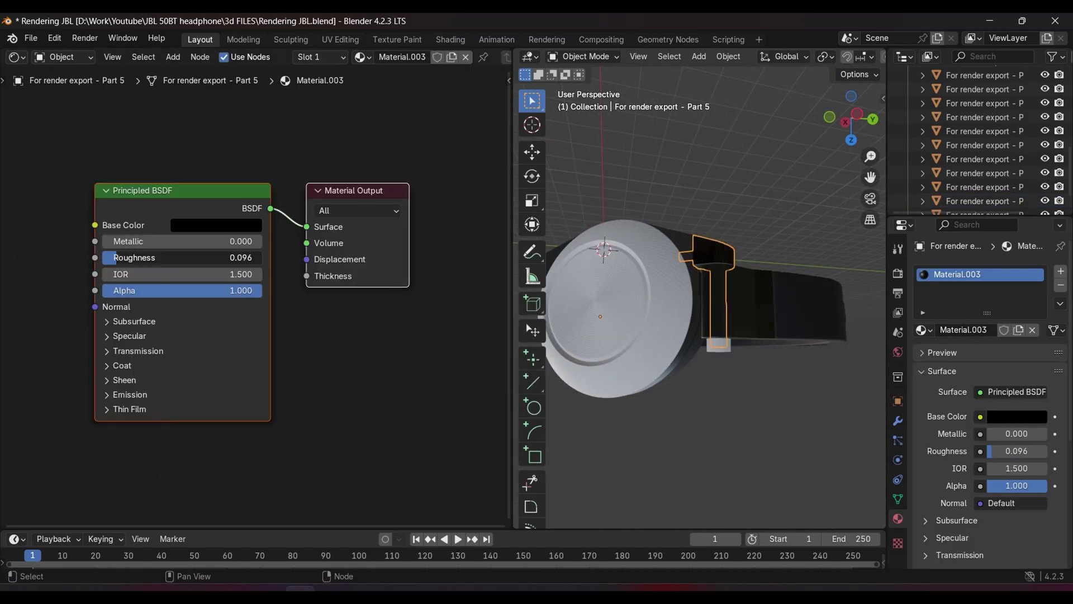
drag(118, 258, 118, 257)
scroll(746, 218, up, 5)
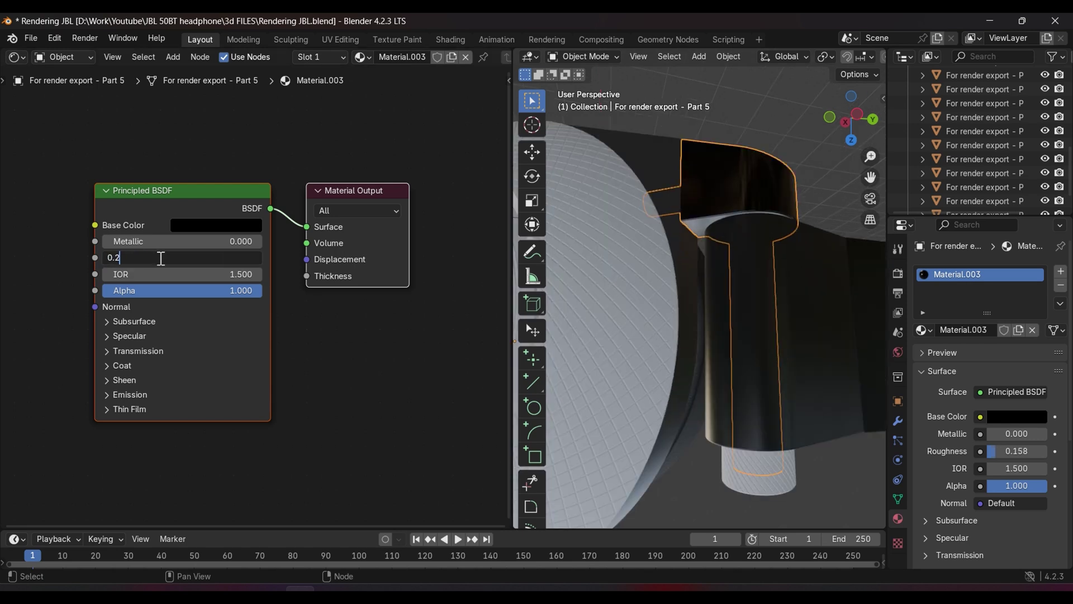
- Link the Part 5 bracket's black material to the matching Part 19 bracket and shade that bracket flat
scroll(720, 189, down, 6)
click(624, 303)
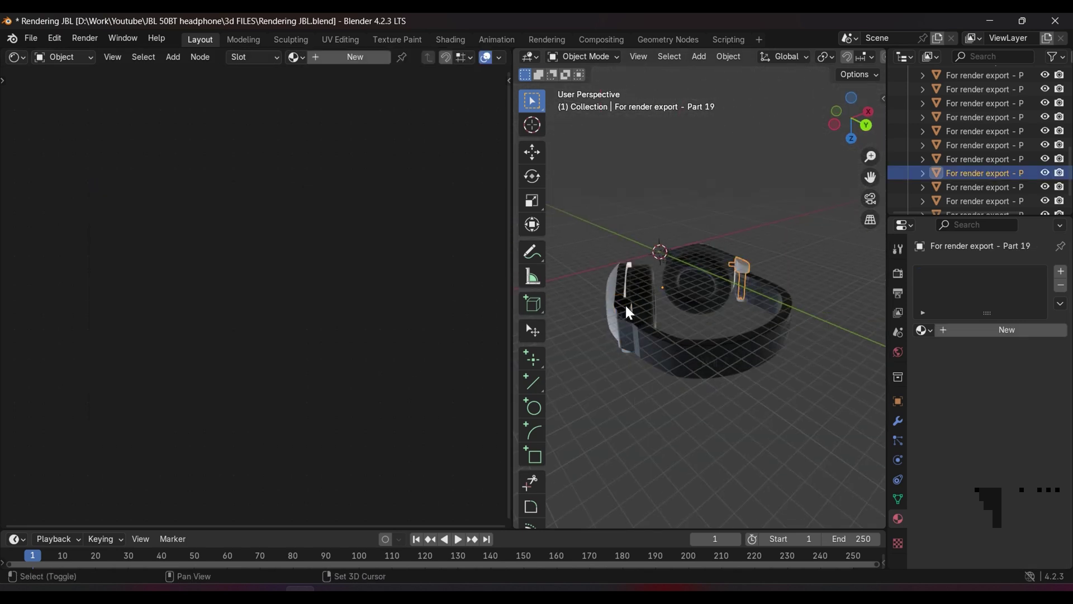
right_click(625, 303)
click(622, 307)
click(743, 261)
right_click(743, 261)
click(743, 261)
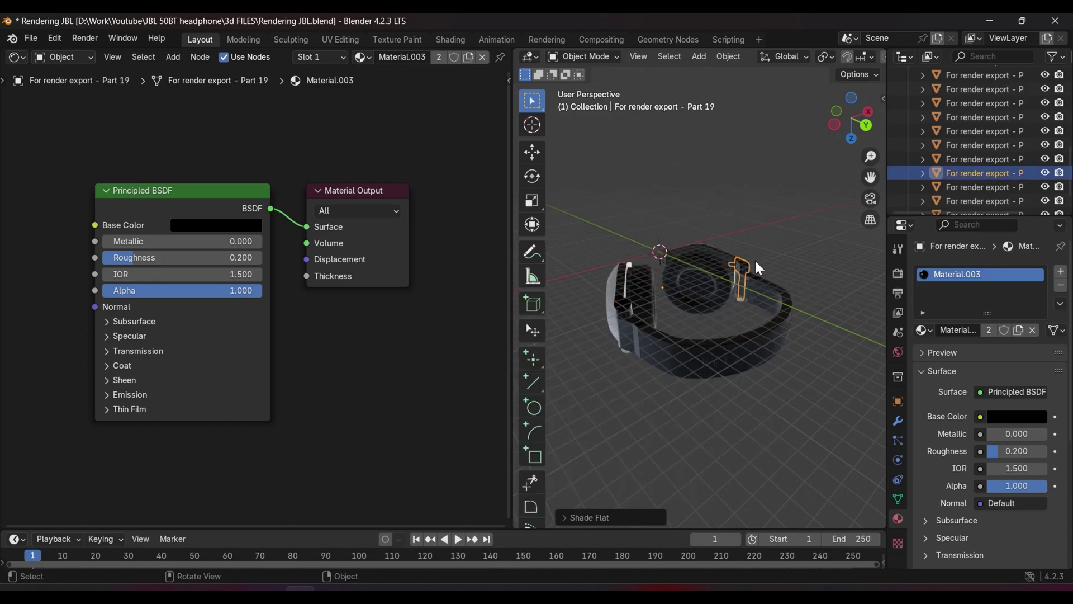
right_click(744, 258)
click(734, 433)
- Give the Part 1 ear cup shell a new dark blue material with hue 0.669, saturation 0.975 and value 0.038
mouse_move(734, 433)
middle_down()
mouse_move(734, 204)
mouse_move(751, 224)
mouse_move(728, 160)
mouse_move(616, 396)
mouse_move(608, 276)
middle_up()
click(608, 277)
click(989, 329)
click(232, 226)
scroll(301, 279, down, 5)
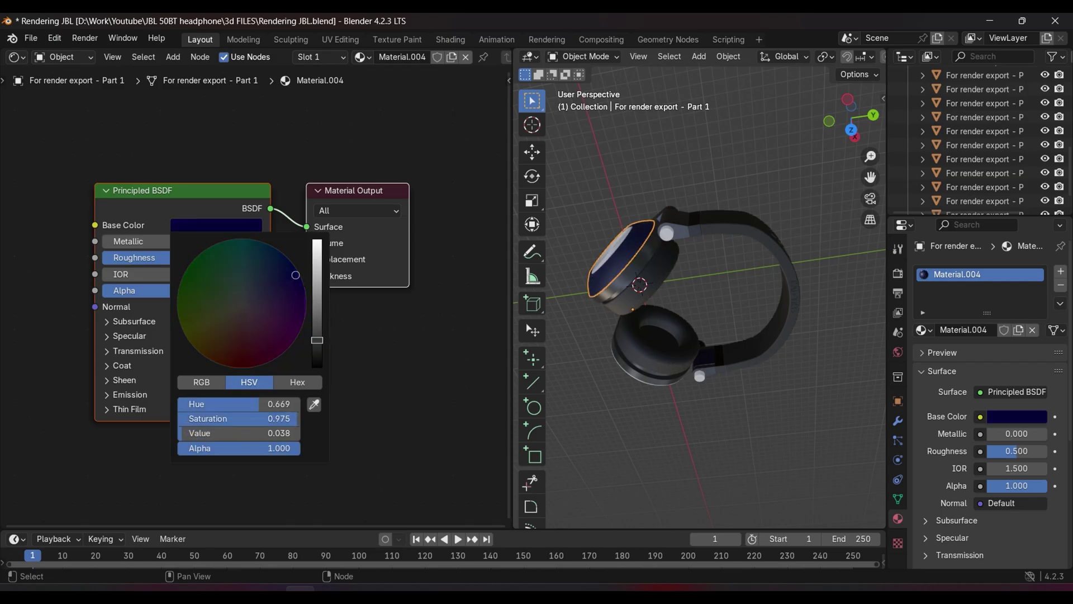
- Link the dark blue shell material to the opposite ear cup shell and clear the selection
click(658, 284)
middle_drag(643, 346, 675, 272)
shift+click(675, 272)
key(ctrl+l)
click(675, 271)
click(751, 193)
- Give the round Part 2 cap on the ear cup a new material with metallic 0.8
middle_drag(752, 193, 799, 213)
click(683, 324)
click(978, 330)
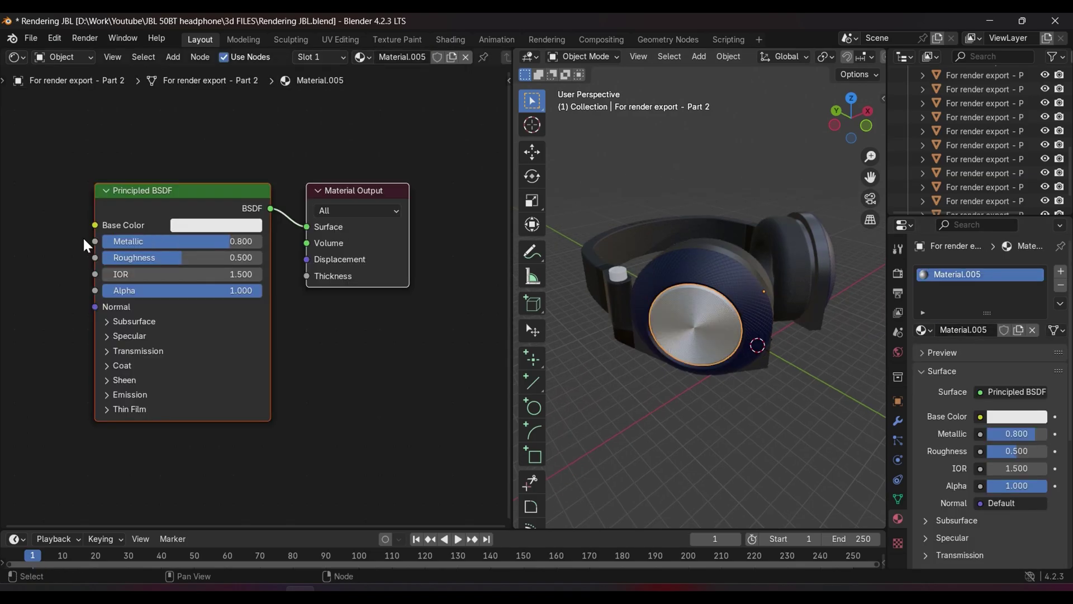
- Give the round Part 16 cap on the opposite ear cup its own new material with metallic 0.8
middle_drag(796, 331, 693, 342)
click(762, 329)
click(978, 330)
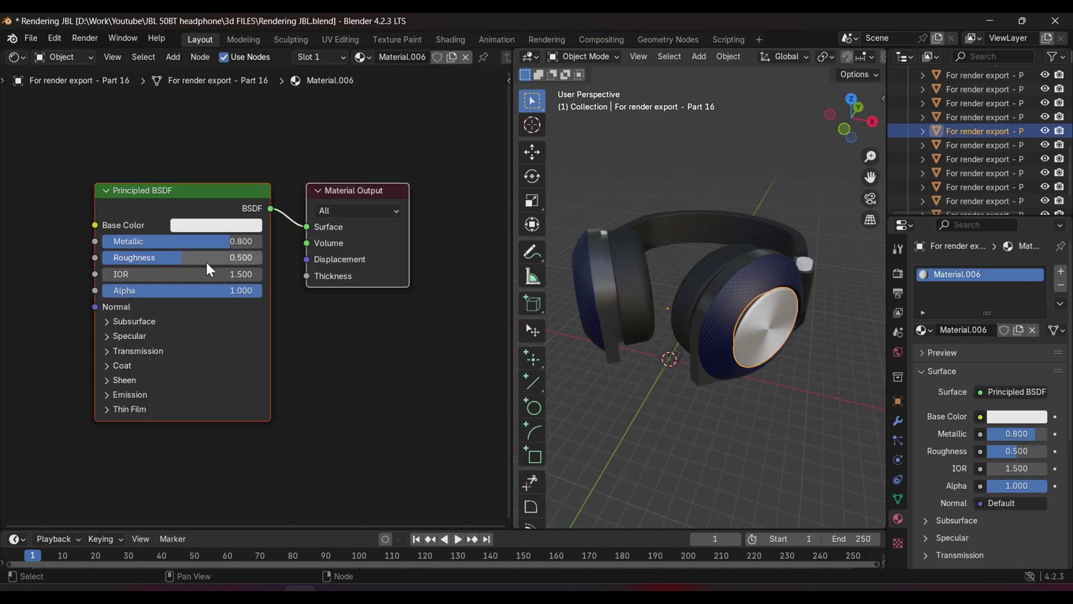
- Lower the roughness of the Part 16 cap's material
key(BackSpace)
text(3)
key(Return)
- Give the small round hinge knob at the headband's end a new material and raise its metallic value
middle_drag(611, 210, 642, 243)
click(589, 298)
click(986, 330)
drag(213, 241, 263, 241)
- Link the metallic hinge knob material to the matching knob on the opposite side of the headband
middle_drag(578, 330, 643, 306)
scroll(643, 306, up, 2)
shift+middle_drag(588, 358, 633, 326)
scroll(619, 323, up, 5)
scroll(620, 323, down, 7)
middle_drag(685, 282, 706, 324)
click(793, 267)
shift+click(559, 301)
key(ctrl+l)
click(558, 300)
- Try unlinking the material from the small Part 8.002 plate inside the headband arm, and undo it
click(709, 266)
middle_drag(709, 266, 774, 306)
click(774, 307)
click(1029, 329)
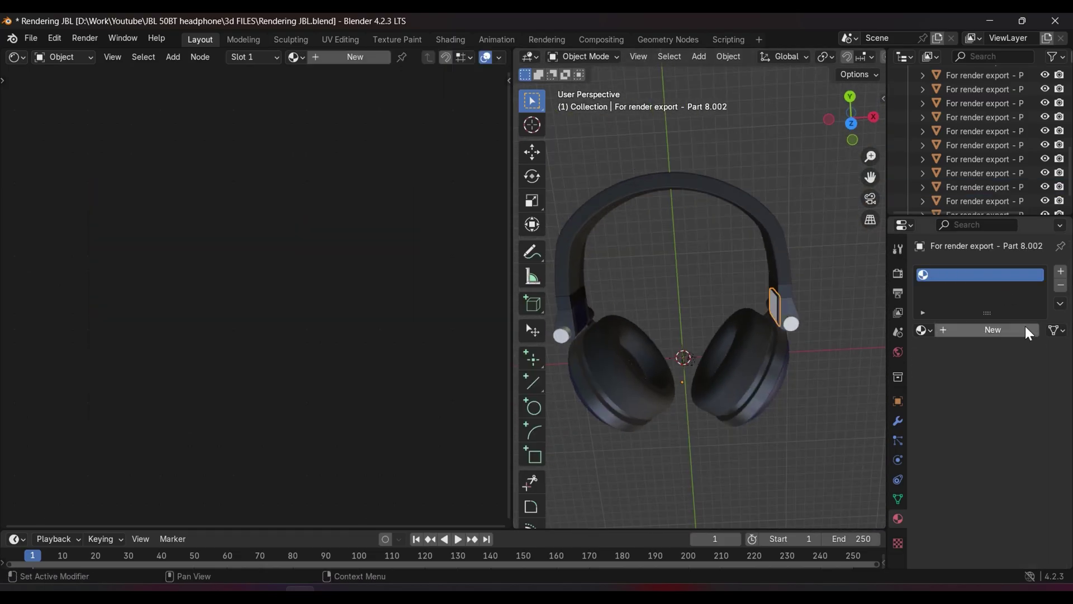
scroll(847, 306, up, 4)
scroll(847, 306, down, 4)
key(ctrl+z)
- Try copying the Part 8.002 plate's material and adding a second material slot, and undo the changes
click(1060, 303)
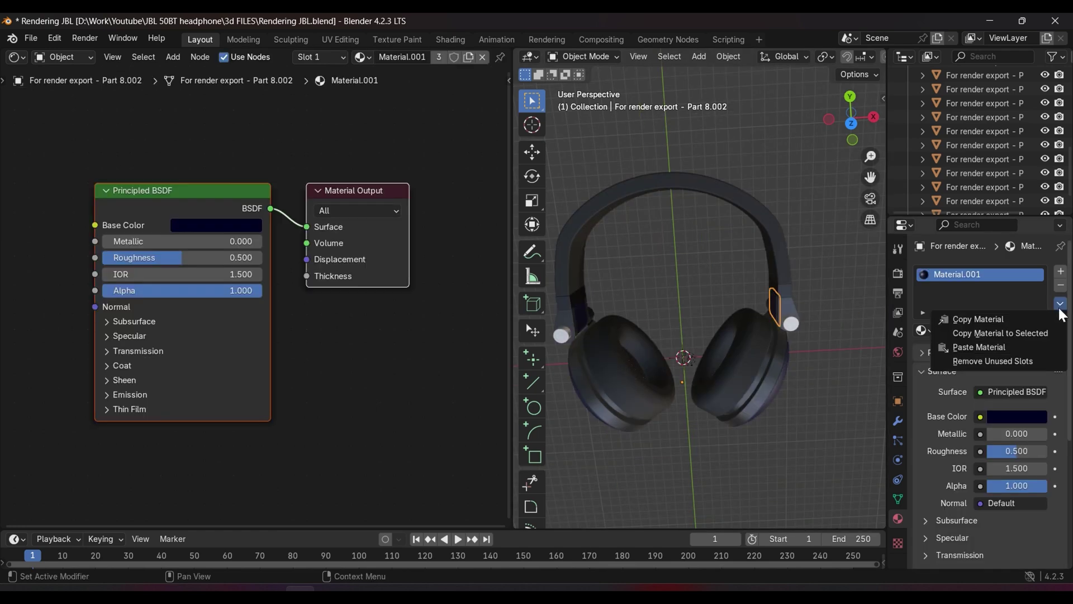
click(1003, 319)
click(1061, 271)
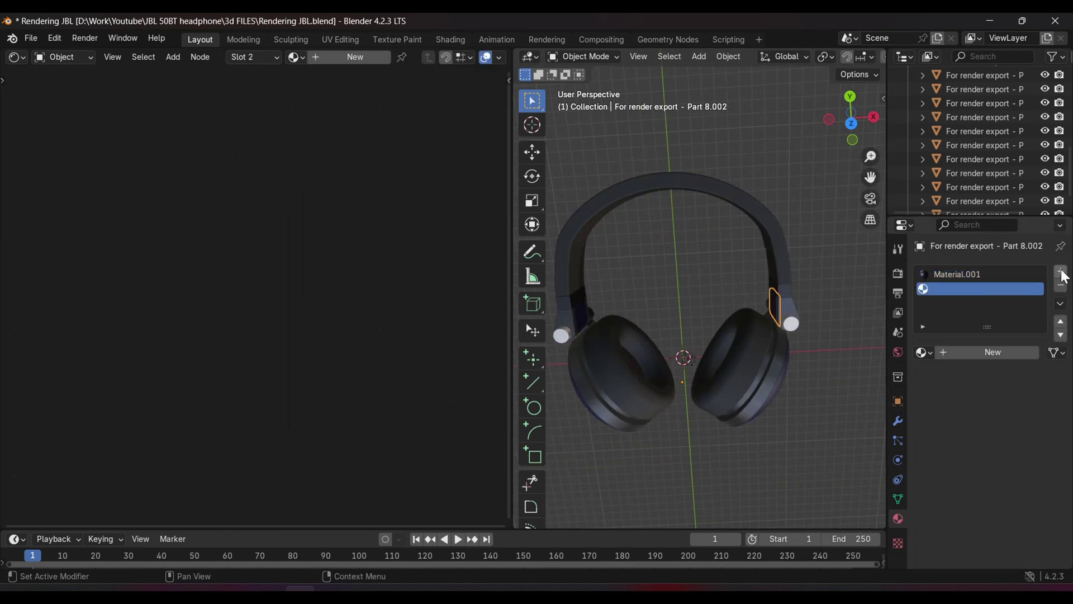
click(975, 276)
right_click(975, 277)
key(ctrl+z)
key(ctrl+z)
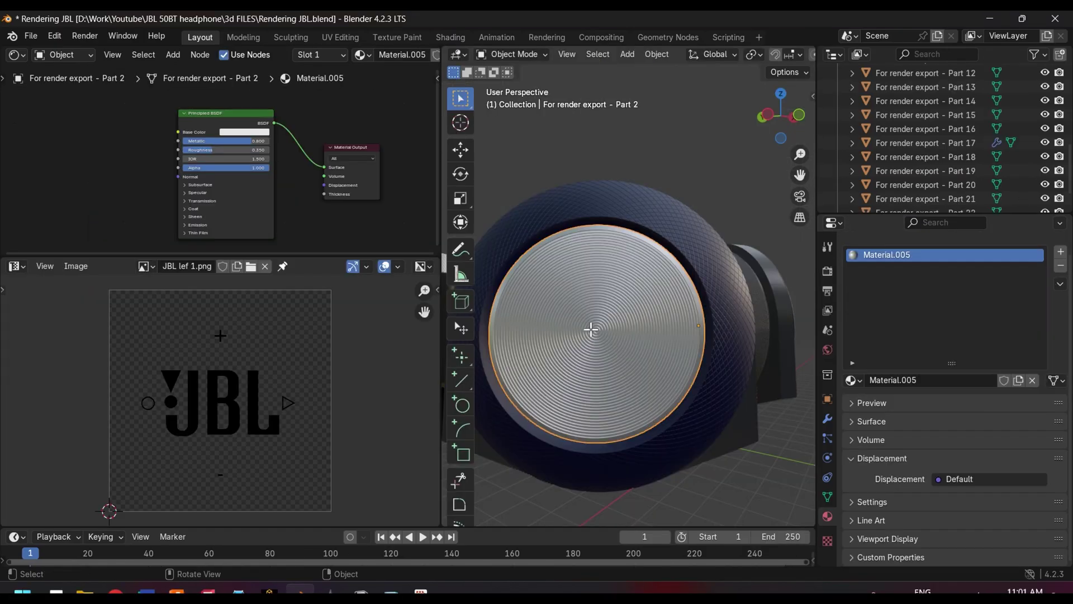
- Unwrap the Part 2 cap's whole mesh and scale its UV island up by about 1.3
key(Tab)
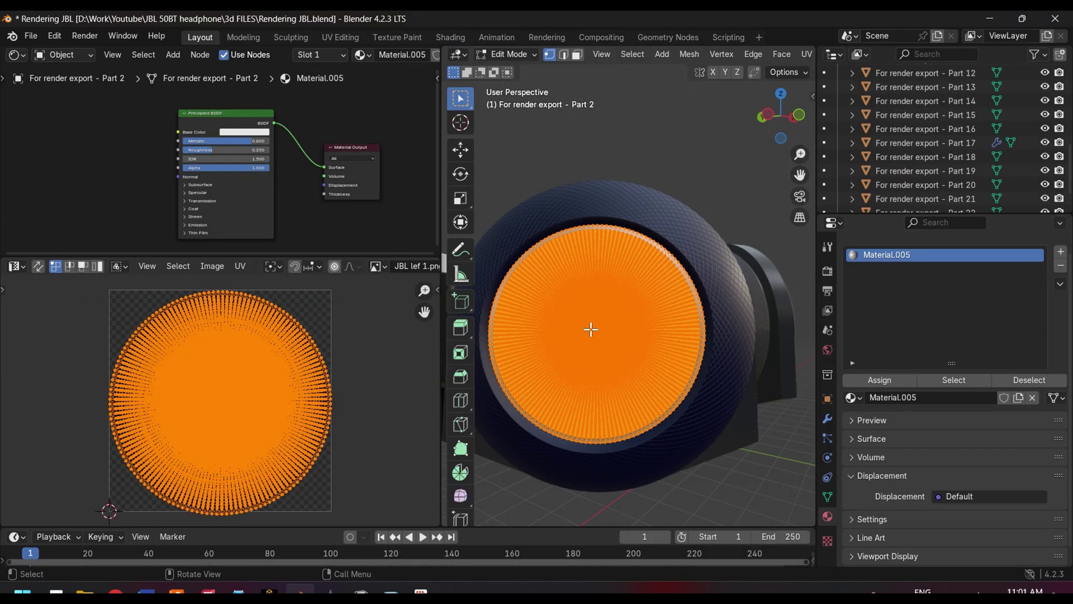
key(u)
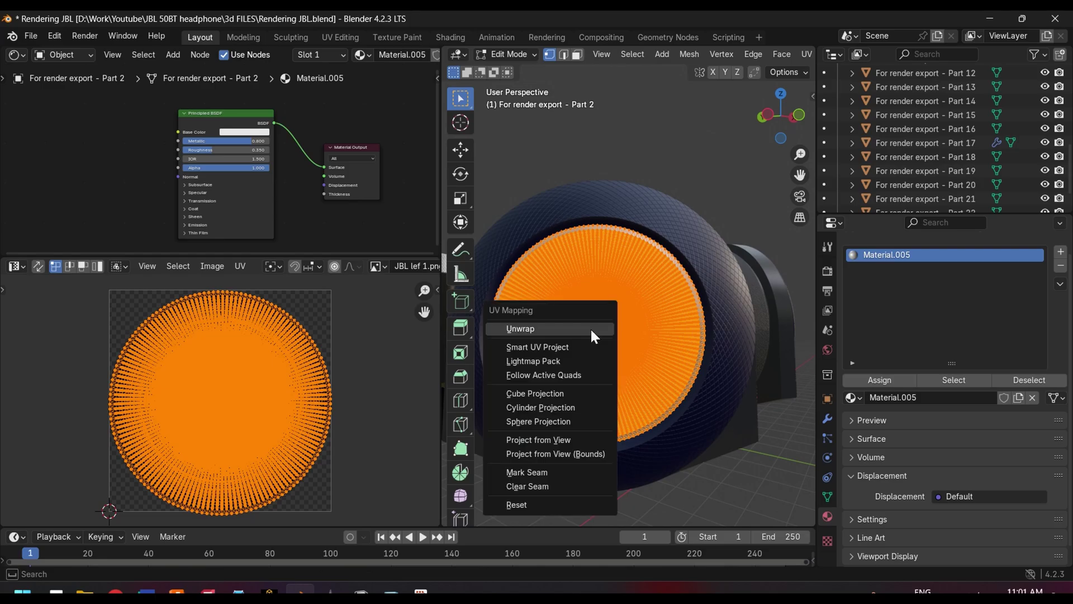
click(590, 330)
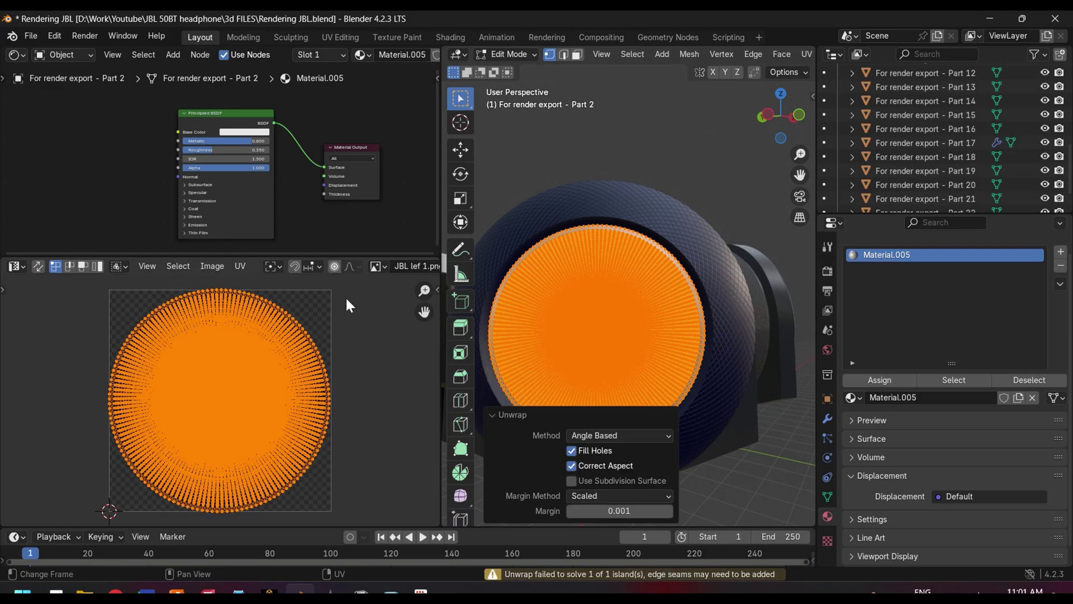
key(s)
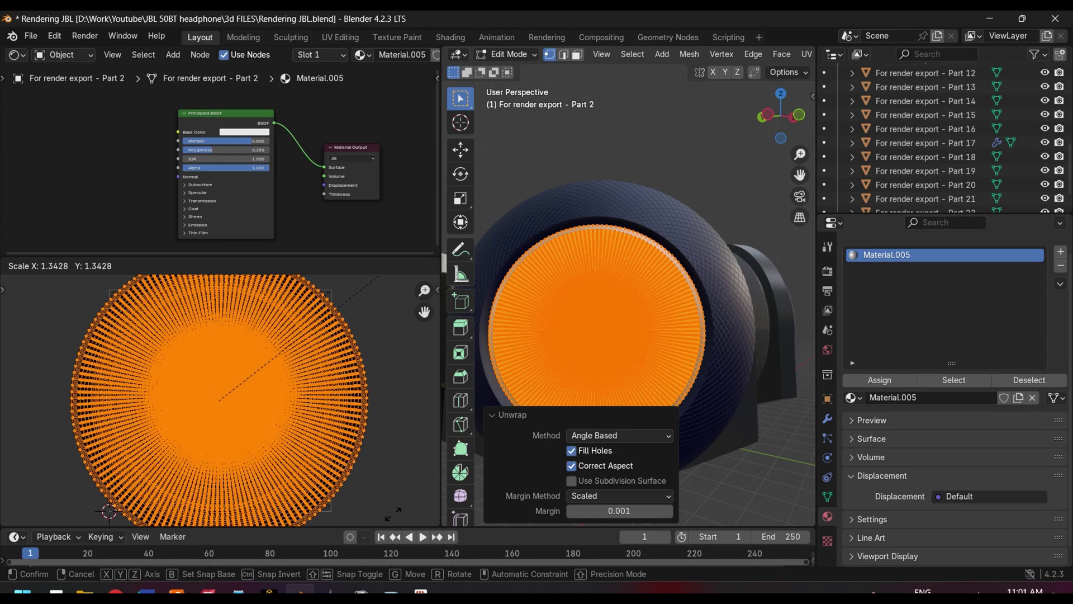
click(409, 481)
scroll(409, 481, down, 5)
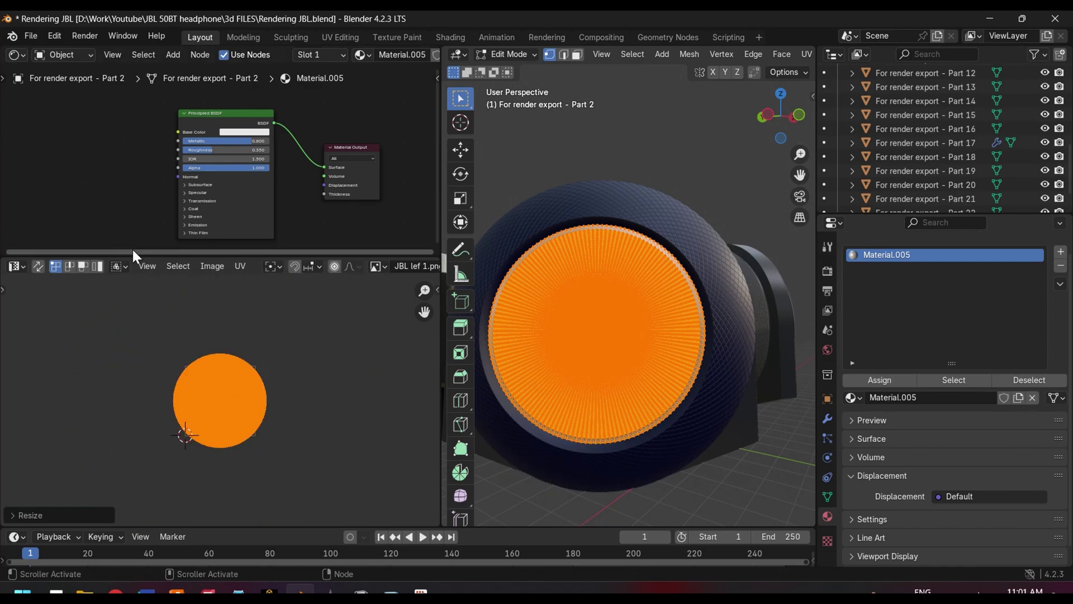
- Add an Image Texture node with JBL lef 1.png and a Mix Color node to the Part 2 cap's material
drag(134, 254, 134, 356)
drag(446, 302, 539, 305)
scroll(641, 313, up, 2)
shift+middle_drag(624, 343, 687, 338)
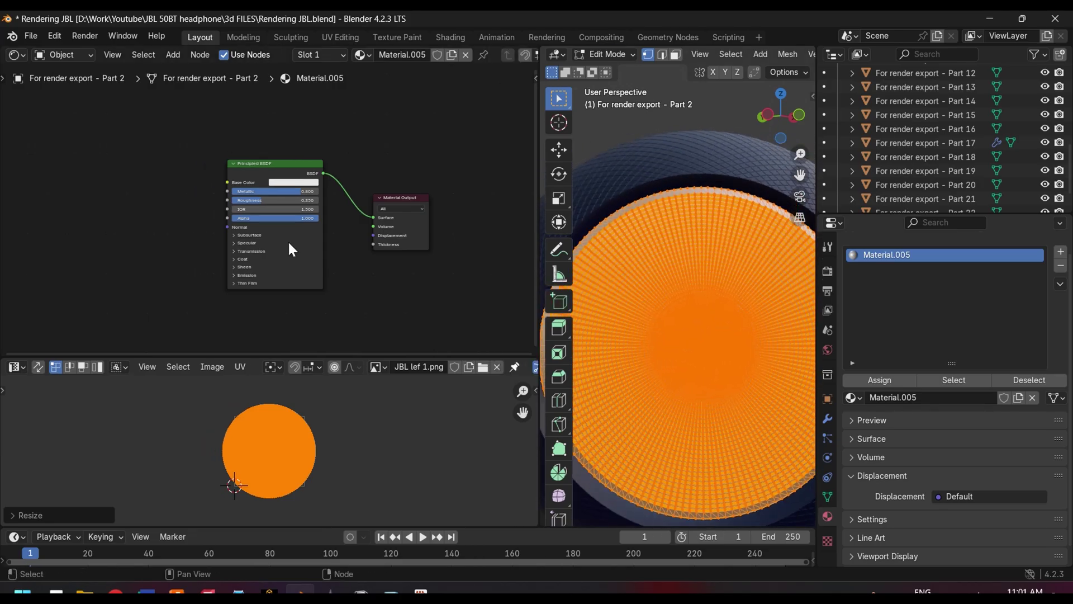
key(shift+a)
text(IMA)
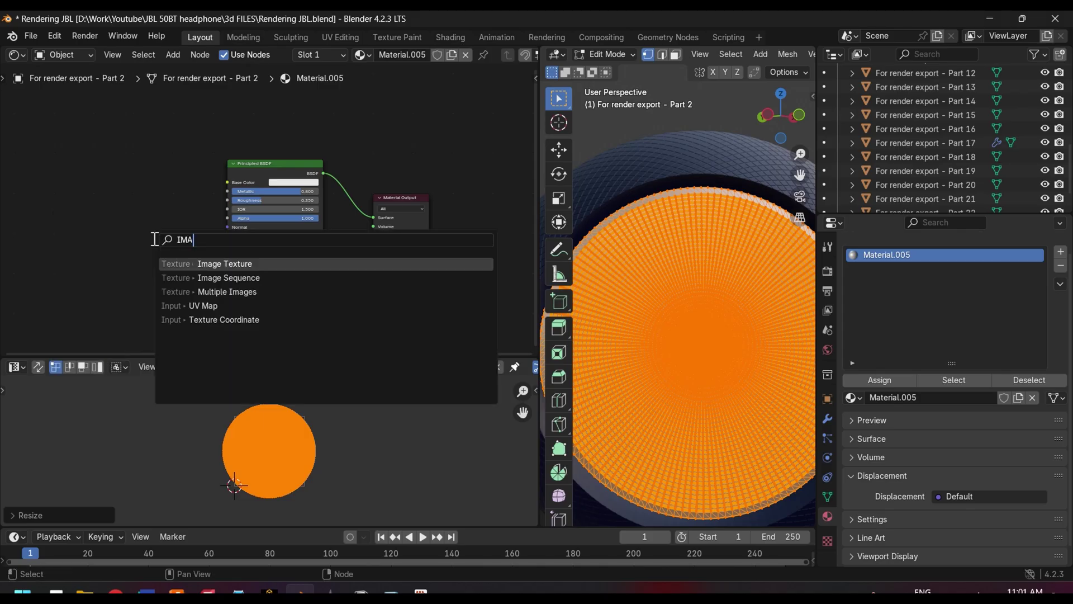
key(Return)
click(71, 180)
key(shift+a)
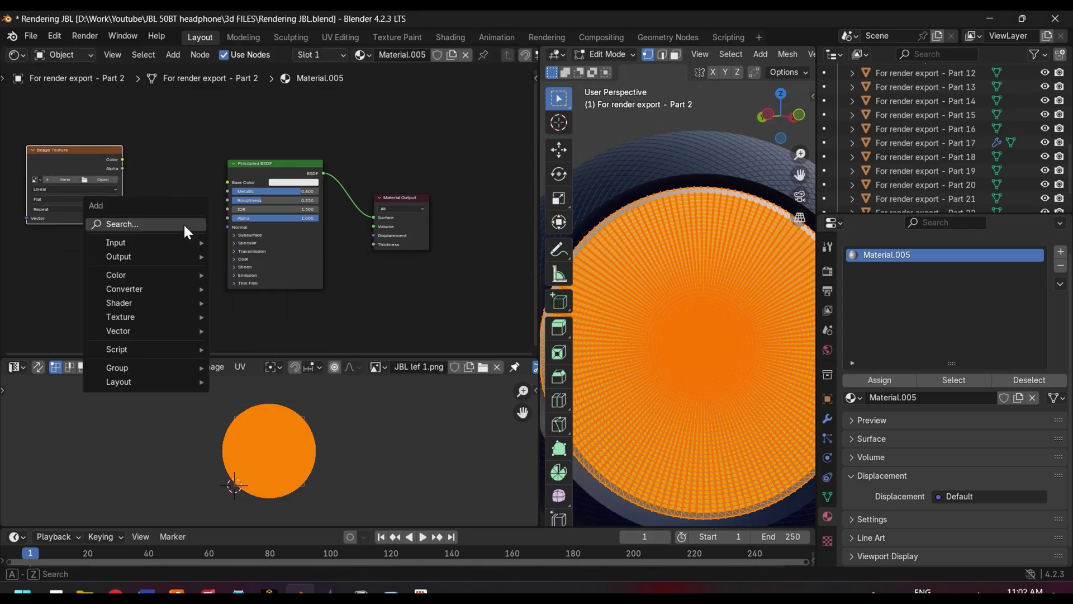
mouse_move(181, 284)
click(252, 344)
click(140, 211)
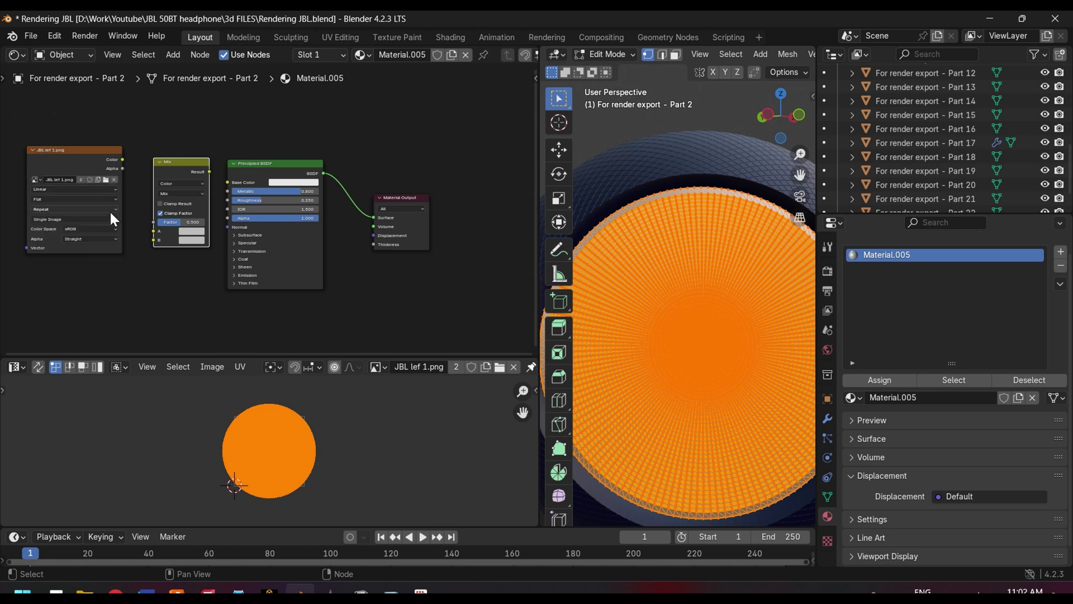
- Wire the logo's colour to Mix input B, its alpha to Factor and the Mix result to Base Color, with white as A
scroll(48, 168, up, 6)
middle_drag(48, 193, 238, 239)
drag(355, 193, 385, 209)
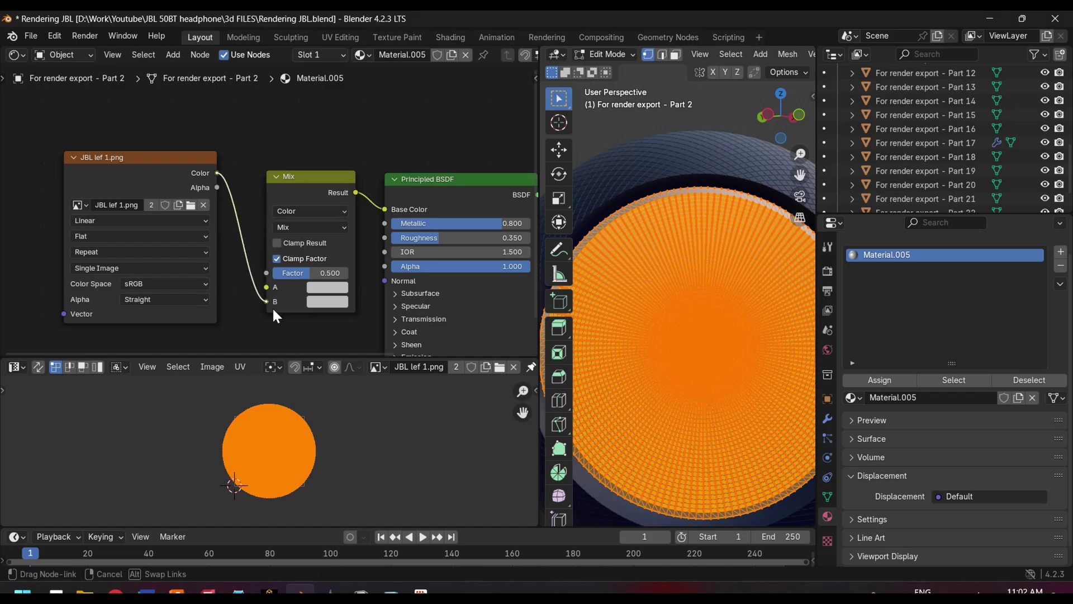
drag(273, 309, 273, 309)
click(331, 289)
drag(436, 111, 434, 85)
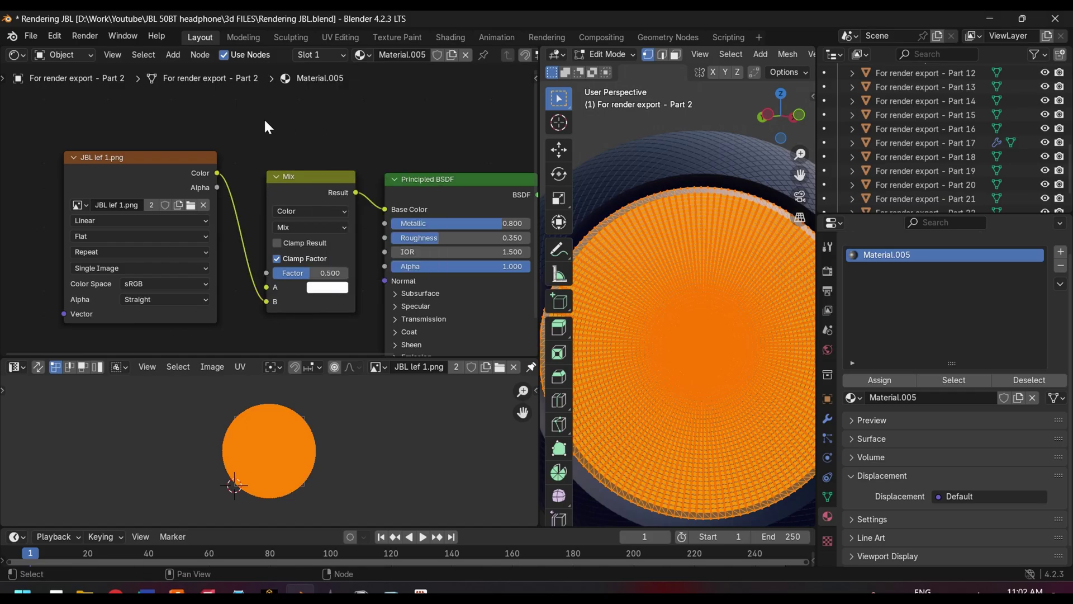
drag(217, 187, 277, 273)
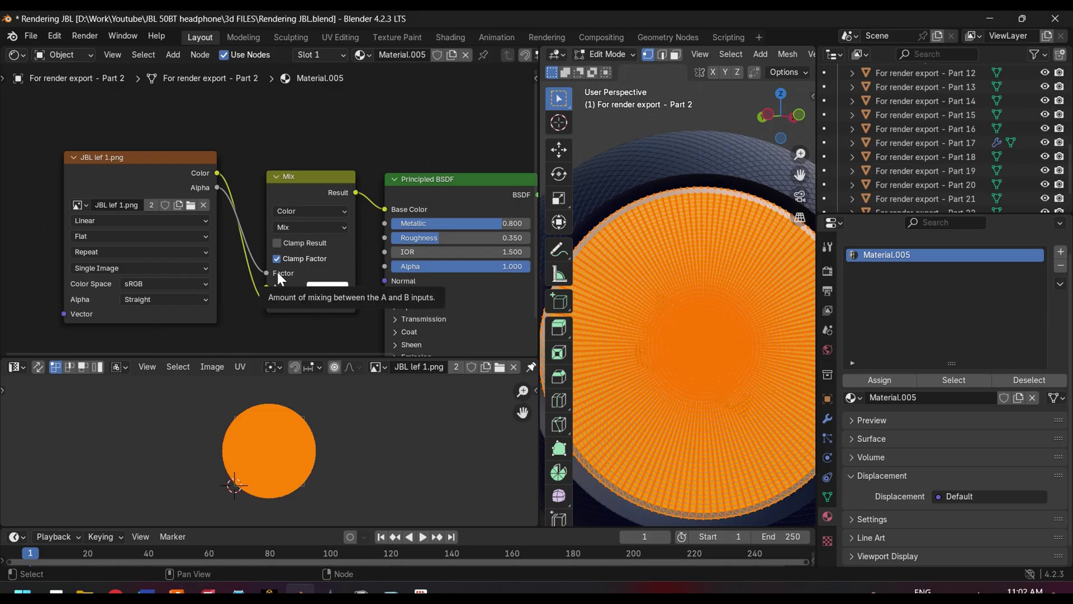
key(Tab)
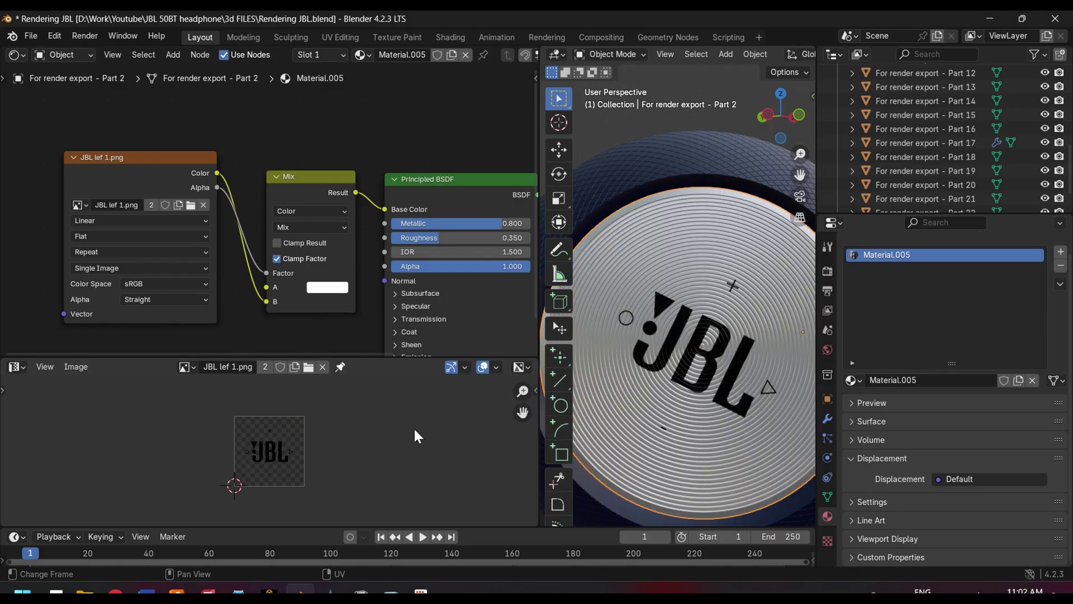
- Rotate the Part 2 cap's UV island and scale it down to enlarge the JBL logo
scroll(722, 364, down, 5)
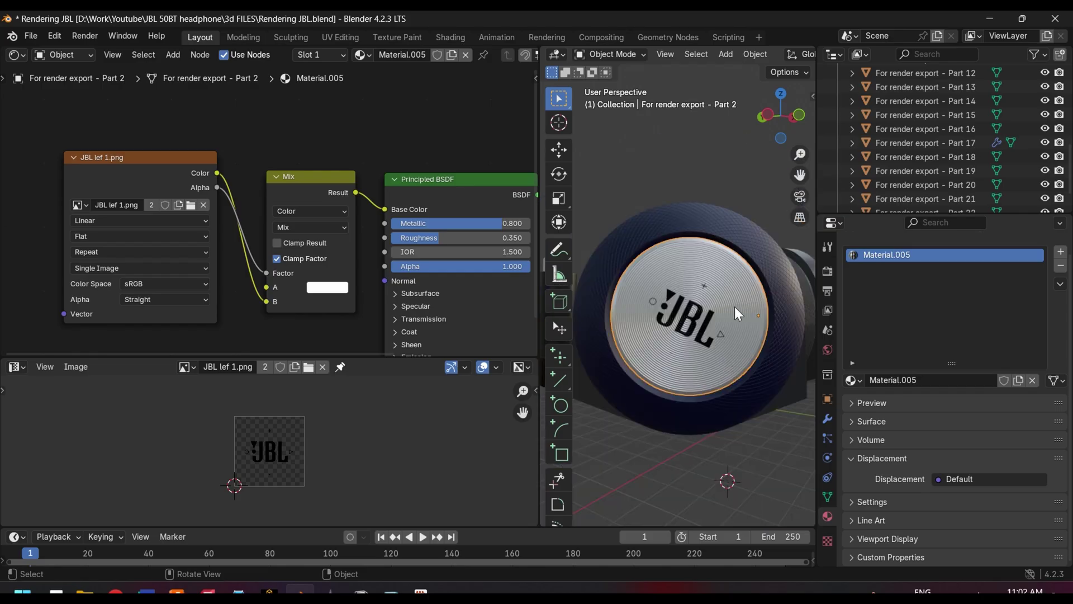
key(Tab)
key(r)
click(383, 421)
key(s)
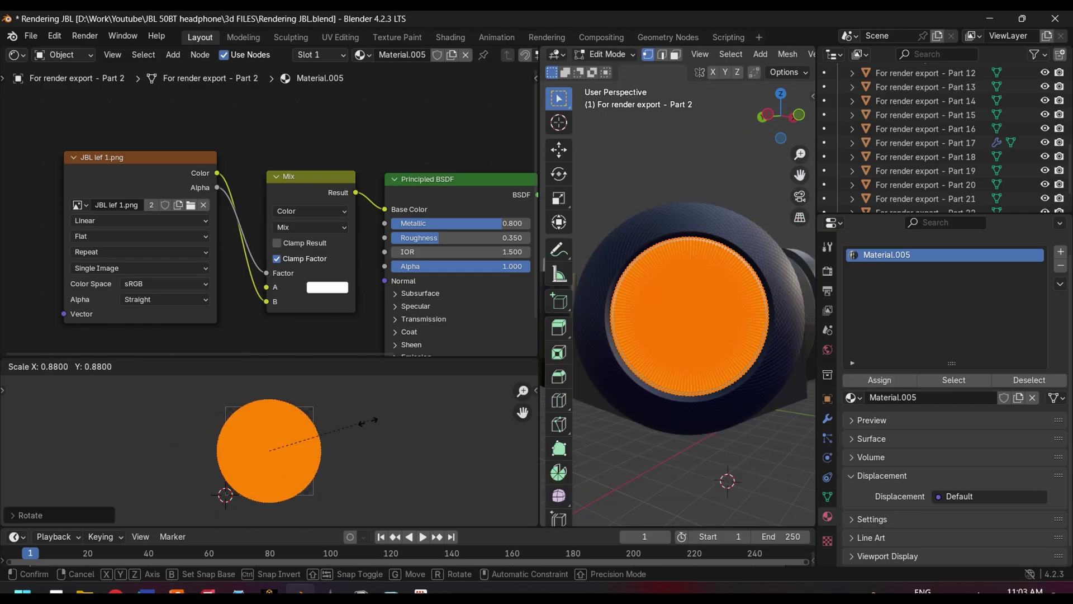
click(356, 427)
- Rotate the Part 2 UV island two more times to adjust the JBL logo's orientation on the cap
key(Tab)
key(Tab)
key(Tab)
key(Tab)
key(Tab)
key(Tab)
key(r)
click(457, 490)
key(Tab)
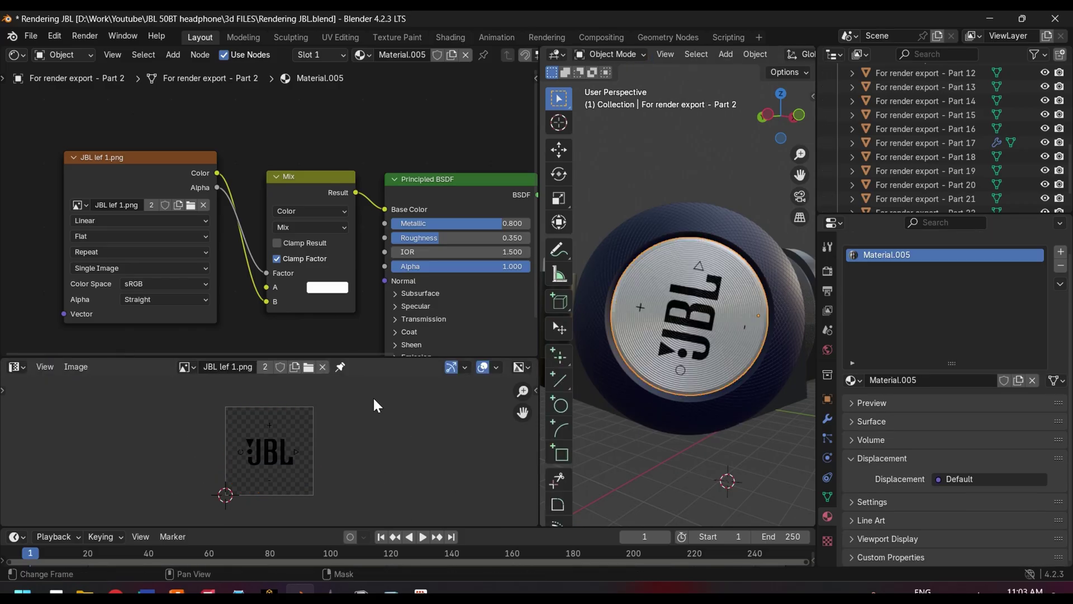
key(Tab)
key(Tab)
key(Tab)
key(r)
click(489, 432)
key(Tab)
scroll(705, 316, up, 10)
scroll(706, 319, down, 12)
- Select the opposite Part 16 cap and open jbl main logo.png as an image
middle_drag(738, 352, 598, 350)
click(665, 335)
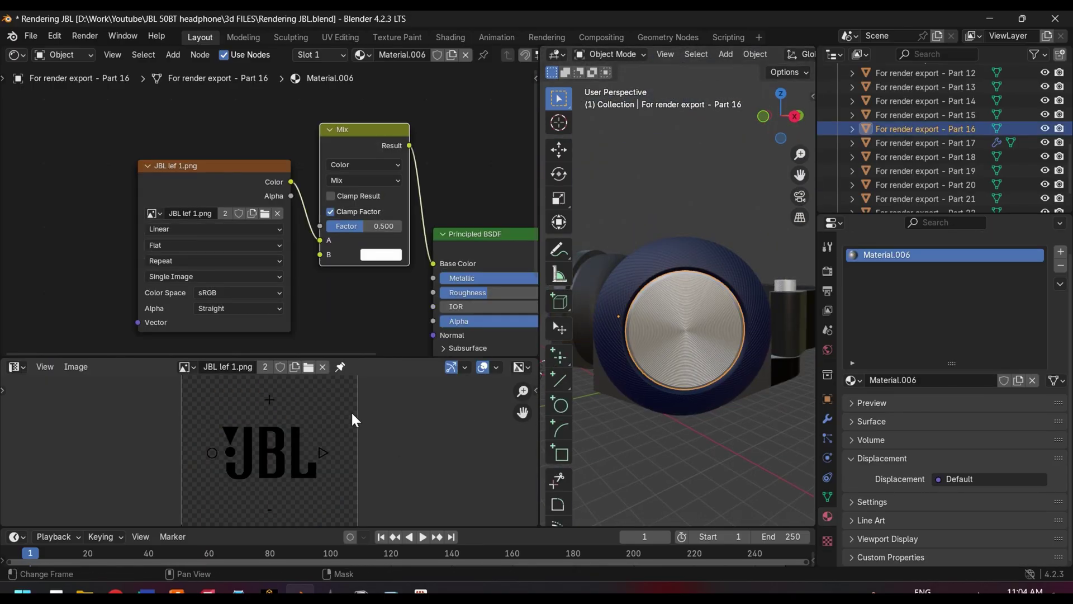
drag(223, 166, 178, 125)
click(187, 368)
click(308, 367)
double_click(369, 244)
- Unwrap the Part 16 cap's mesh and scale its whole UV island up by about 1.06
scroll(326, 470, down, 2)
key(Tab)
key(u)
click(675, 353)
key(q)
key(a)
key(s)
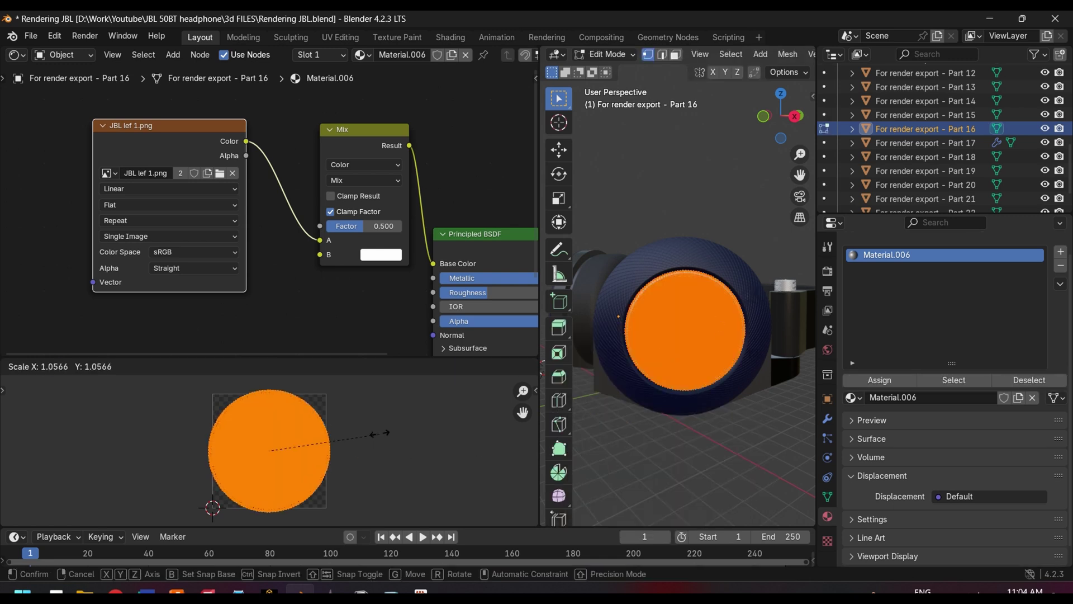
click(381, 432)
- Rewire the Part 16 logo texture's colour to Mix input B and its alpha to Factor, and set input A to white
drag(319, 240, 317, 252)
drag(246, 156, 319, 226)
click(381, 240)
drag(490, 64, 490, 42)
- Rescale the Part 16 UV island and switch its texture node's image to jbl main logo.png
click(354, 415)
key(a)
key(s)
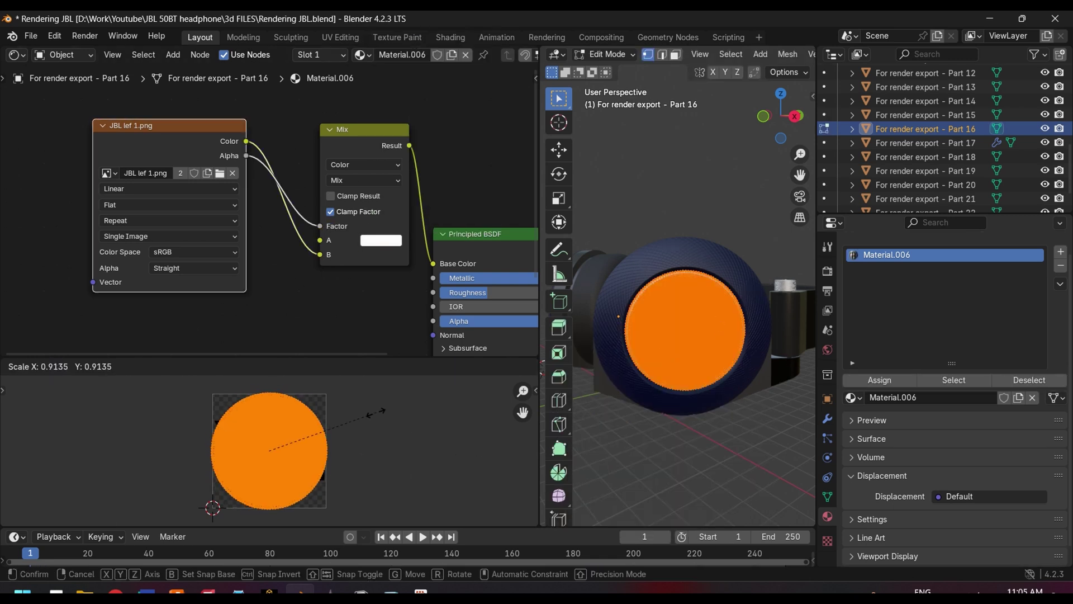
click(386, 409)
key(Tab)
click(109, 173)
click(149, 205)
- Scale the Part 16 UV island twice more so that the logo fits within the cap
key(Tab)
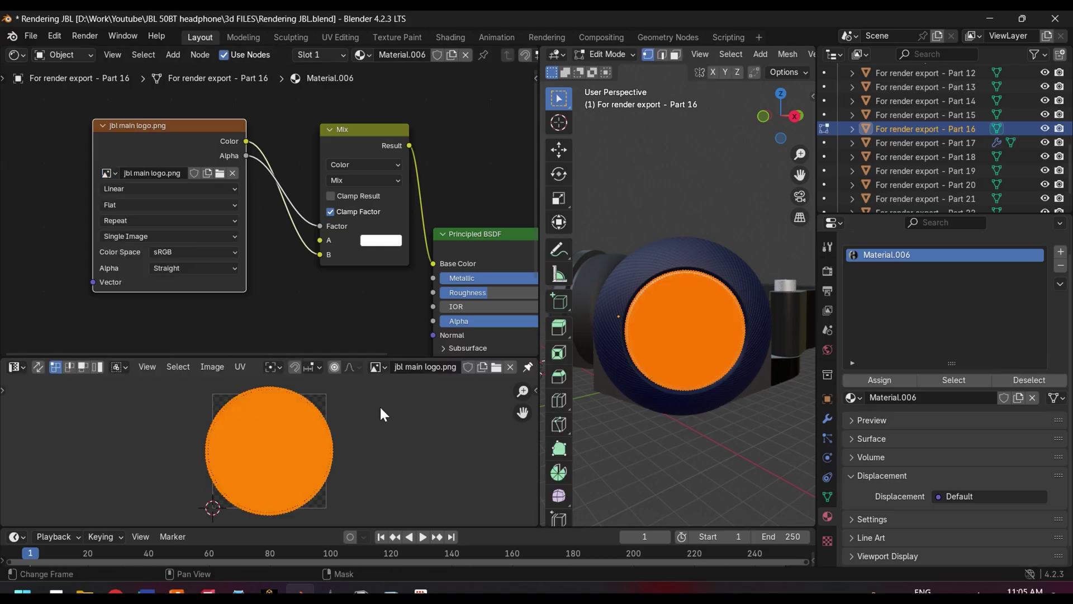
key(Tab)
key(Tab)
key(s)
click(375, 414)
key(Tab)
key(Tab)
key(s)
click(360, 416)
key(Tab)
- Set the jbl main logo.png texture's extension to Clip and rotate the Part 16 UV island
click(177, 220)
click(177, 277)
key(Tab)
key(Tab)
key(Tab)
key(r)
click(162, 429)
key(Tab)
- Fine-tune the Part 16 UV island's rotation until the JBL logo runs vertically on the cap, checking it in Object Mode
key(Tab)
key(r)
click(199, 383)
key(Tab)
key(Tab)
key(Tab)
key(Tab)
key(r)
click(141, 398)
key(Tab)
key(Tab)
key(r)
click(434, 417)
key(Tab)
key(Tab)
key(r)
click(167, 415)
key(Tab)
key(Tab)
key(r)
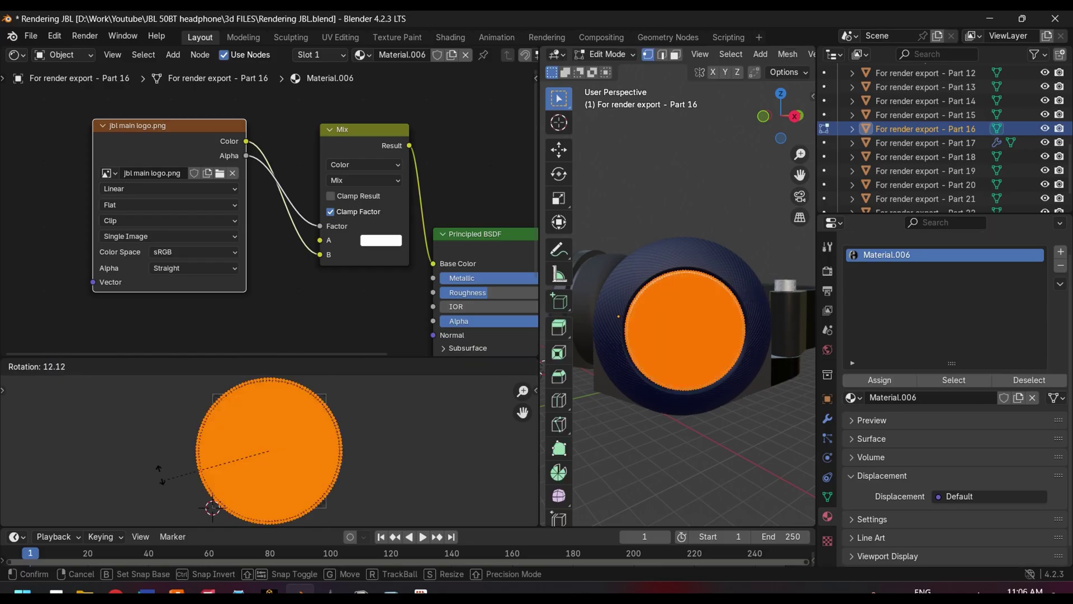
click(161, 493)
key(Tab)
key(Tab)
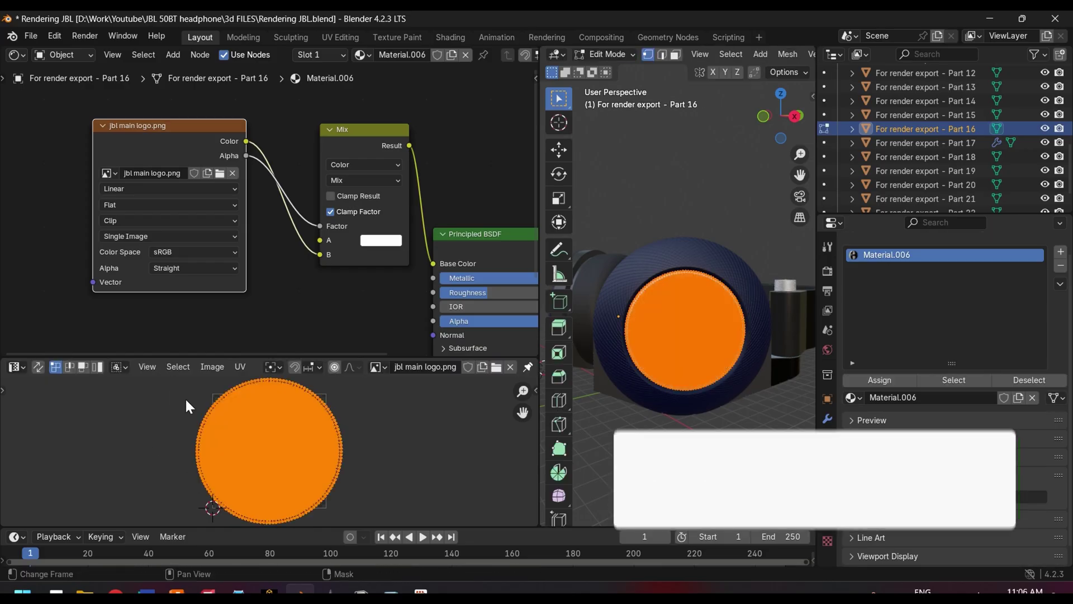
key(Tab)
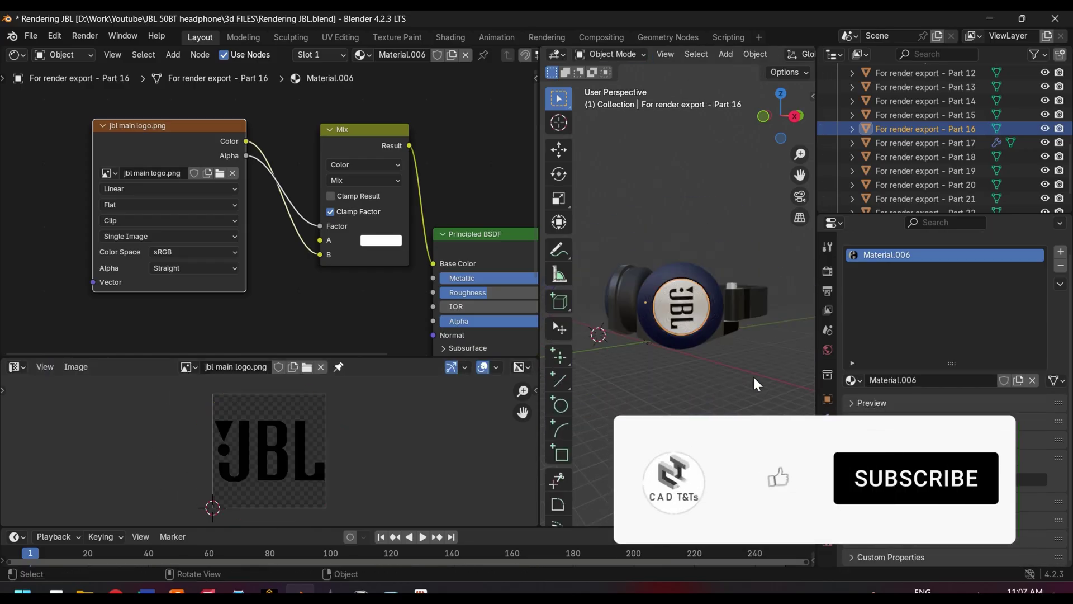
- Select the two triangular faces on the front of the Part 8.001 plate inside the headband arm and unwrap them
middle_drag(753, 375, 626, 341)
scroll(609, 333, up, 5)
middle_drag(626, 341, 664, 337)
click(663, 337)
key(Tab)
key(3)
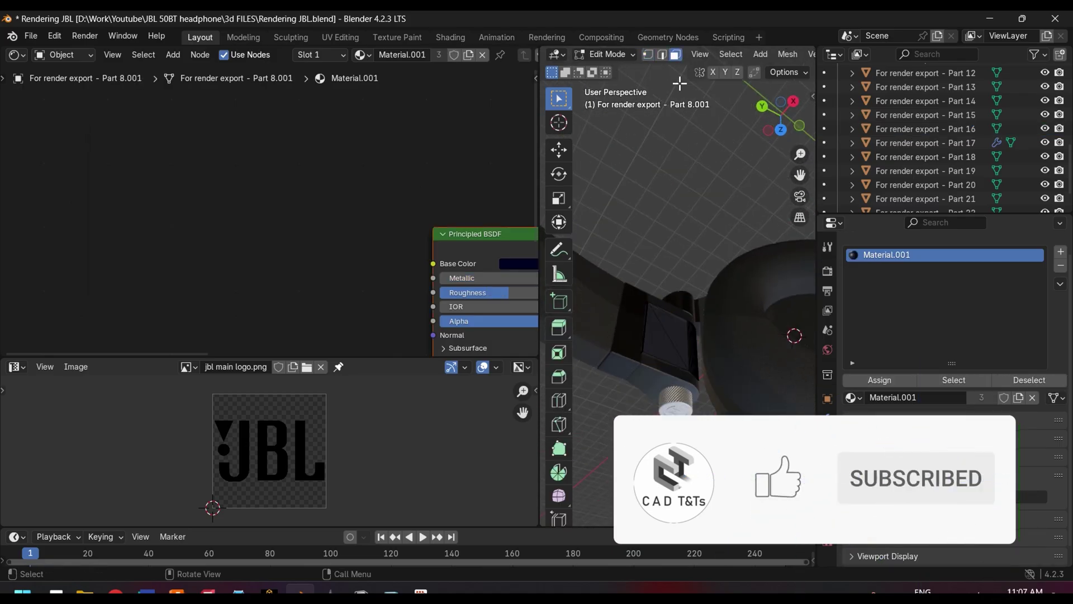
click(666, 330)
shift+click(680, 334)
key(u)
click(678, 332)
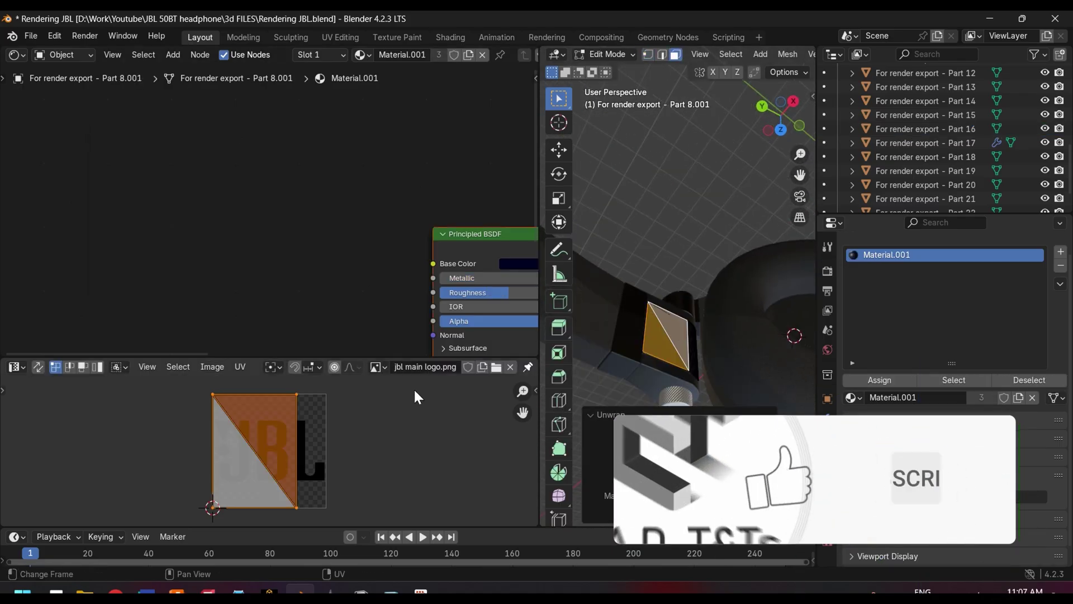
- Load the image R e50 bt.png and add an Image Texture node to the Part 8.001 plate's material
key(alt+o)
double_click(624, 245)
middle_drag(502, 244, 371, 158)
key(shift+a)
text(IMAG)
key(Return)
click(62, 131)
- Add a Color Mix node between the Image Texture and Principled BSDF, using the dark blue base color as its A color
key(shift+a)
mouse_move(167, 214)
click(265, 283)
click(426, 175)
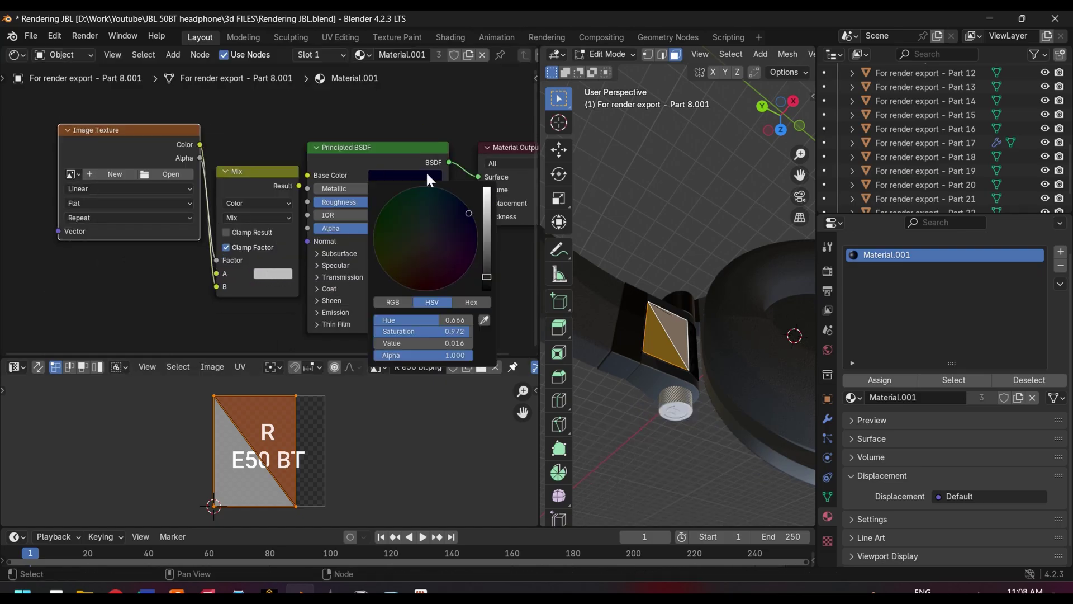
click(270, 274)
click(369, 219)
click(390, 175)
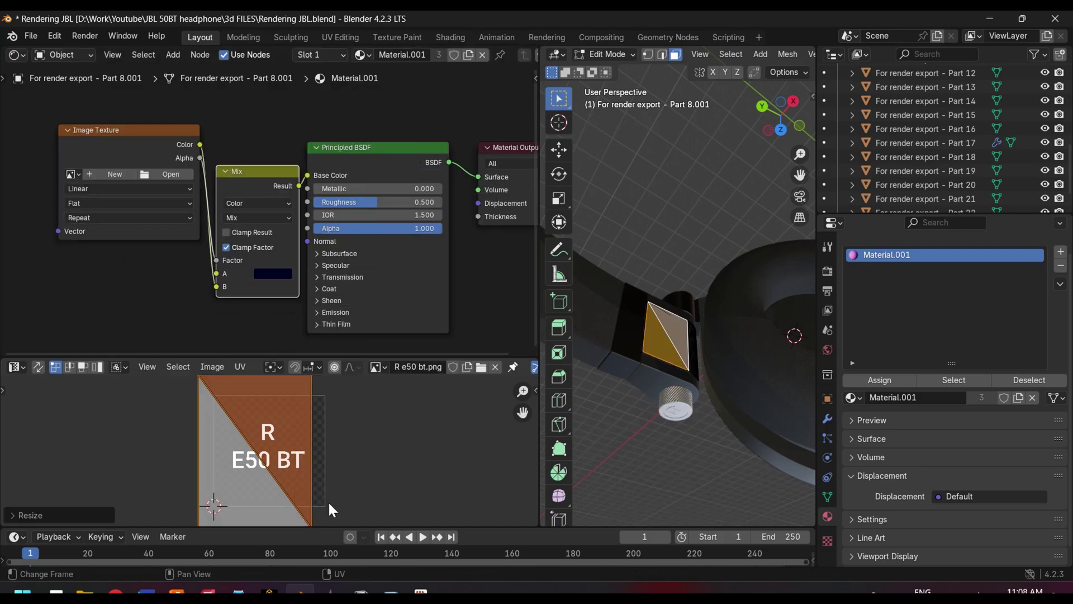
- Assign R e50 bt.png to the Image Texture node of the Part 8.001 plate's material
key(Tab)
scroll(689, 340, down, 7)
mouse_move(690, 340)
middle_down()
mouse_move(803, 331)
mouse_move(690, 334)
middle_up()
click(73, 174)
click(167, 213)
- Rotate the Part 8.001 plate's UV island by -90° in Edit Mode
key(KP_Decimal)
key(Tab)
text(r)
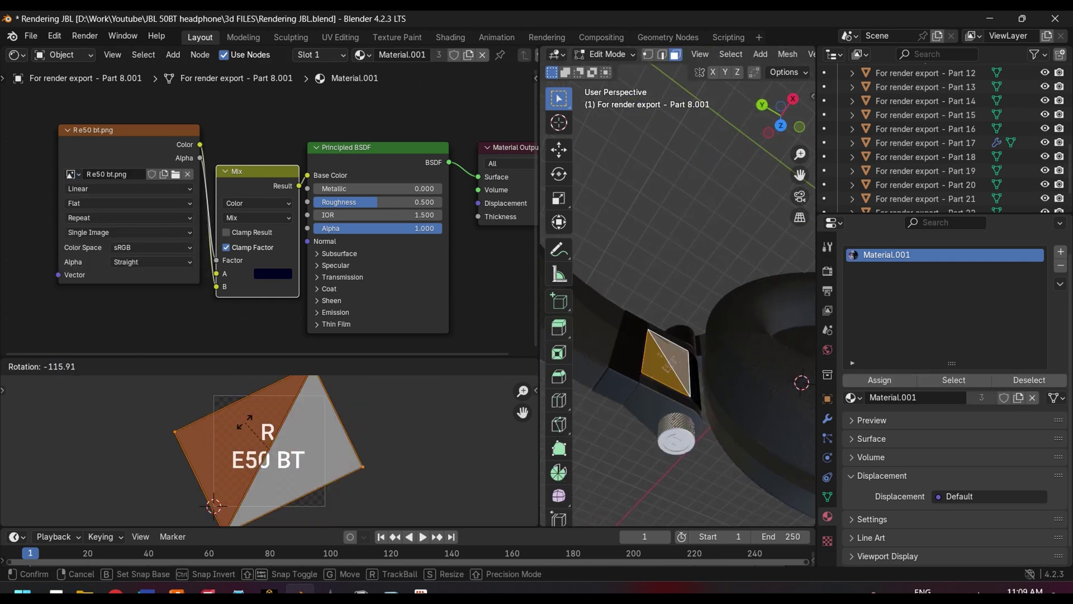
text(90)
key(BackSpace)
key(BackSpace)
text(-90)
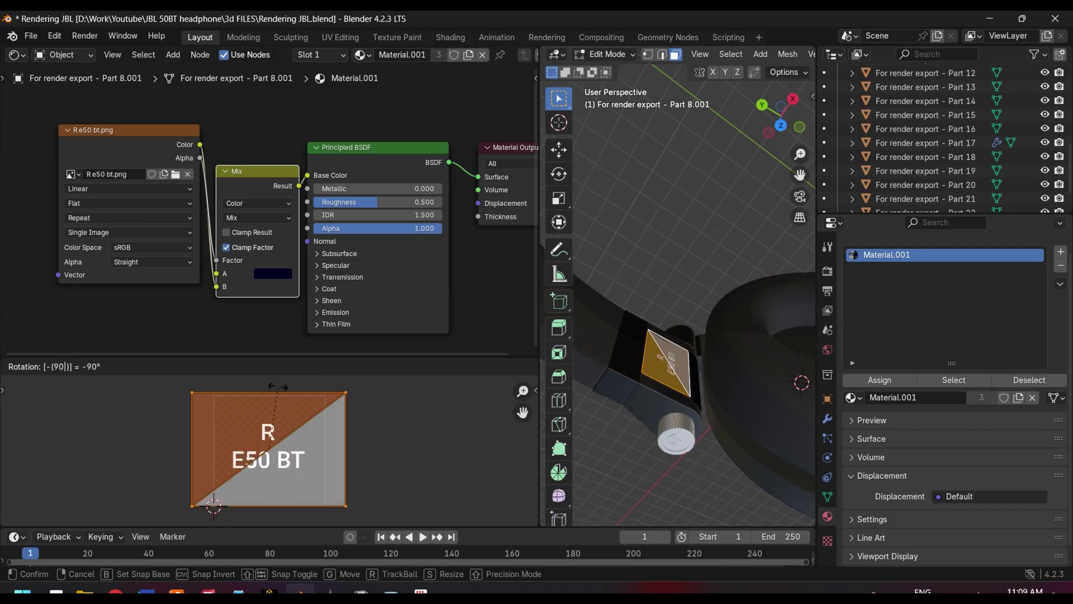
key(Return)
- Scale the Part 8.001 UV island to fit the label on the plate and check it in Object Mode
key(s)
click(373, 425)
key(Tab)
scroll(732, 402, up, 5)
middle_drag(749, 380, 748, 347)
scroll(691, 286, down, 12)
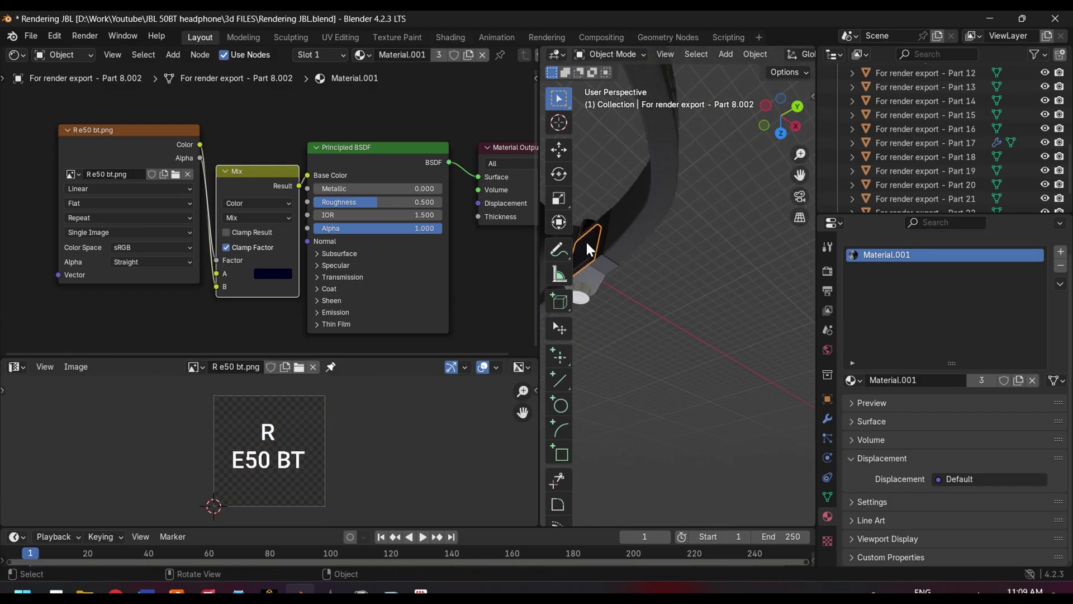
- Select the two triangular faces on the front of the Part 8.002 plate on the opposite headband arm in Edit Mode
right_click(585, 239)
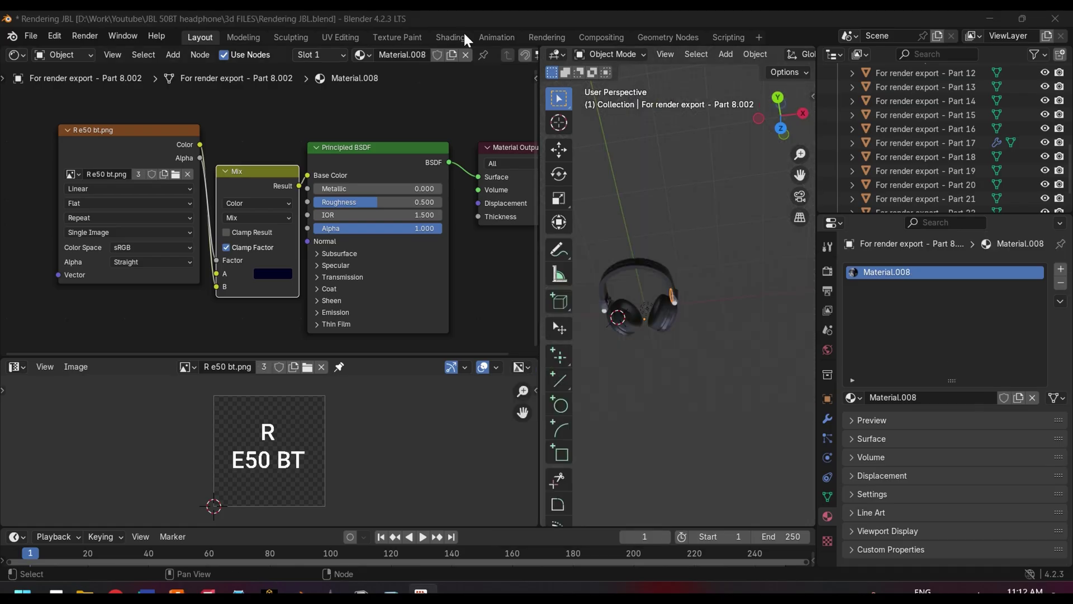
scroll(693, 335, up, 8)
middle_drag(693, 335, 779, 381)
key(Tab)
click(595, 244)
shift+click(587, 239)
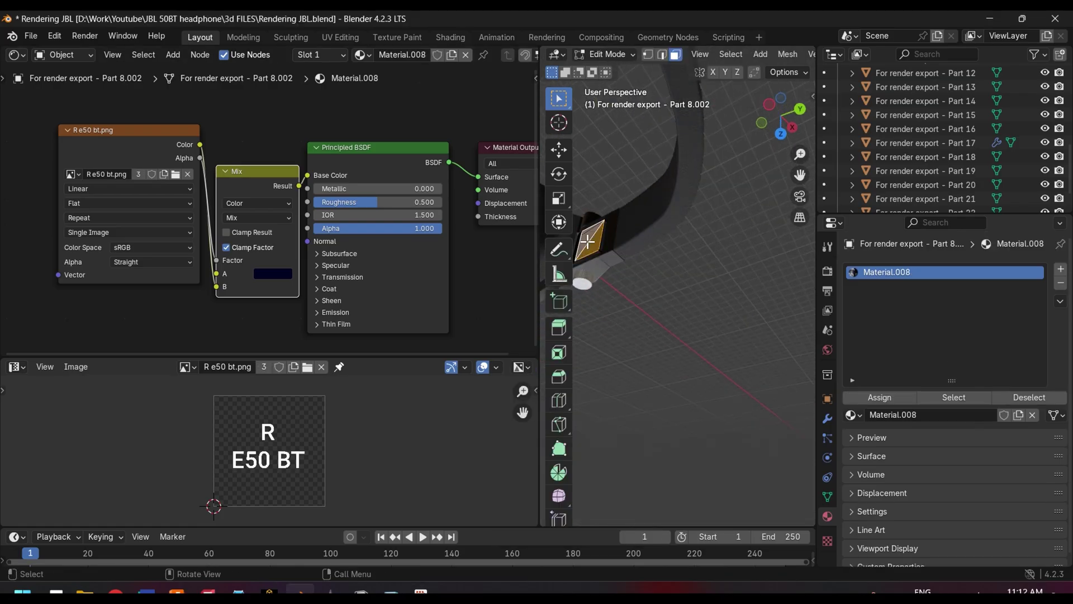
- Unwrap the selected Part 8.002 faces and rotate their UV island by -90°, positioning it over the label image
text(ur-90-)
click(414, 453)
key(g)
click(429, 456)
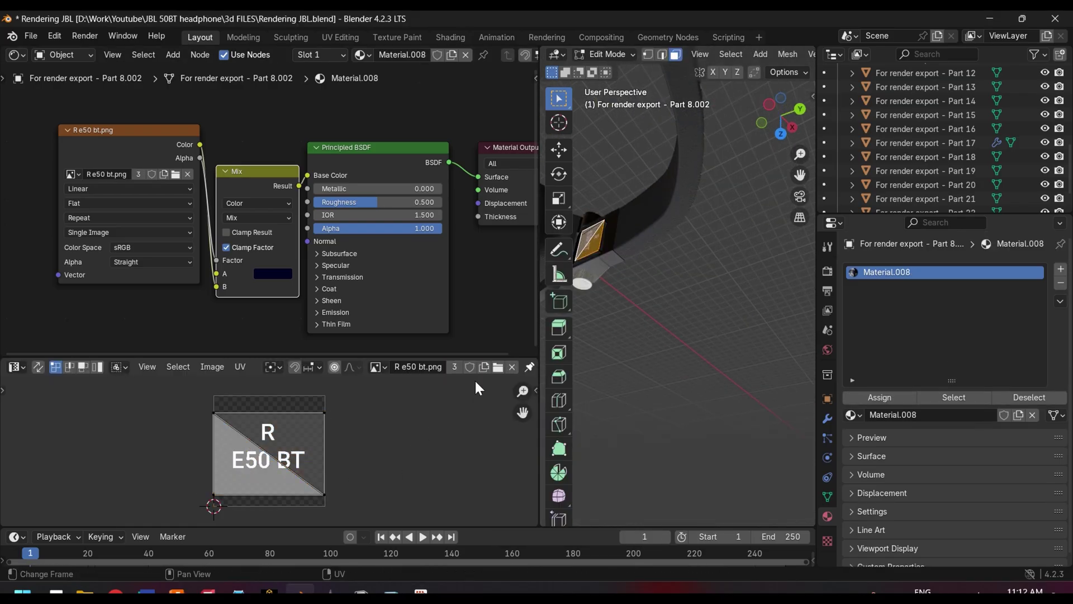
- Load the L E50 BT label image and use it in the Part 8.002 material's Image Texture node
click(497, 368)
double_click(402, 437)
click(73, 174)
scroll(607, 284, up, 2)
- Return to Object Mode and enlarge the 3D viewport in place of the node and image editors
scroll(608, 285, down, 6)
middle_drag(607, 284, 693, 313)
scroll(738, 292, up, 5)
scroll(738, 293, down, 8)
key(Tab)
drag(4, 354, 12, 403)
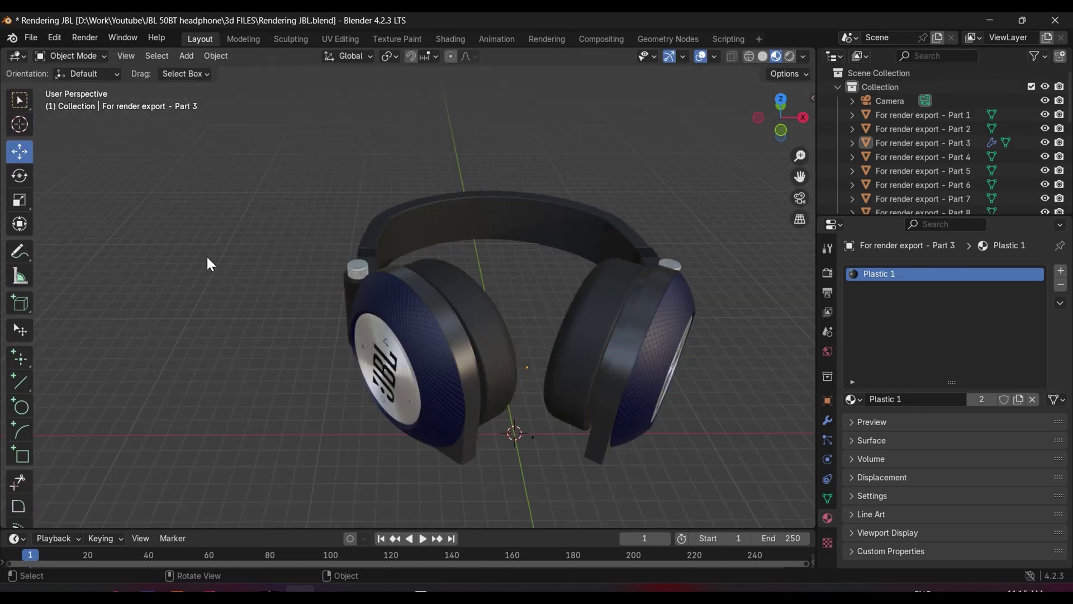
- Add an area light, move it in the negative X direction beside the headphone, and scale it up
key(shift+a)
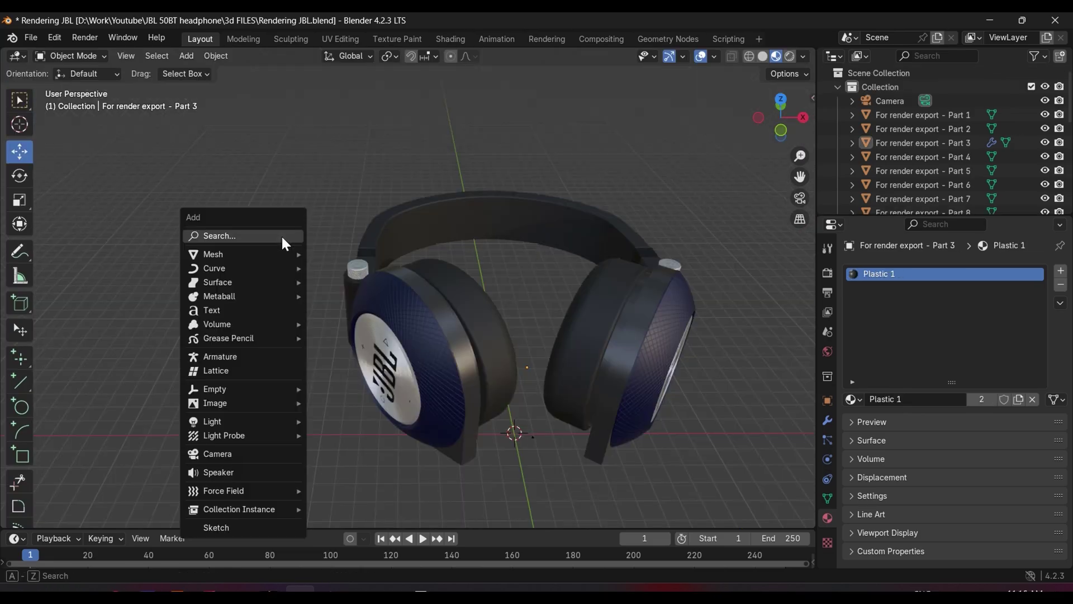
mouse_move(277, 431)
click(344, 466)
drag(569, 435, 352, 435)
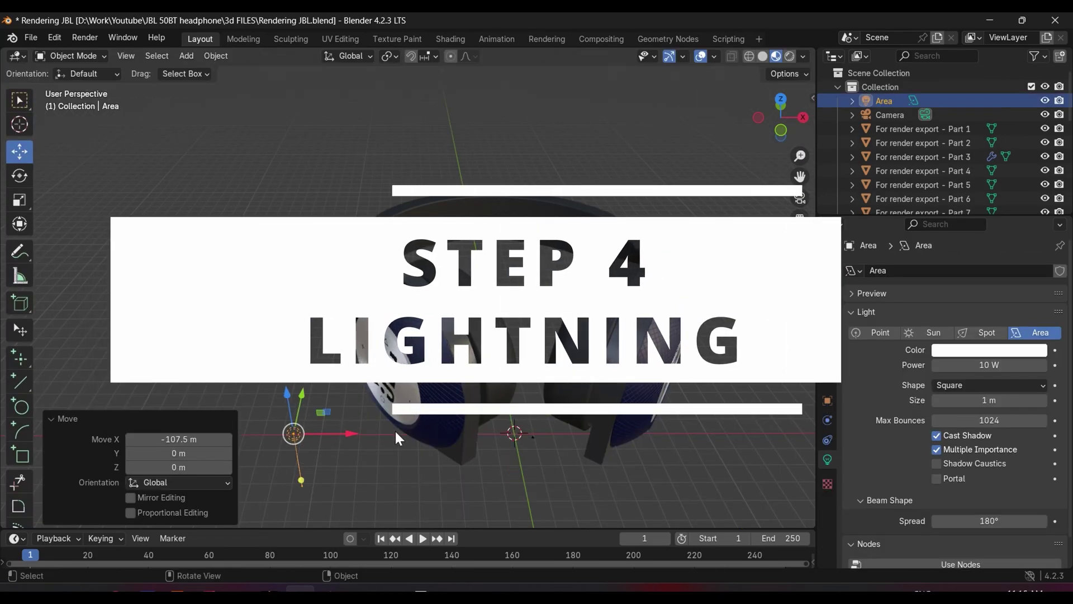
shift+middle_drag(397, 438, 456, 314)
key(s)
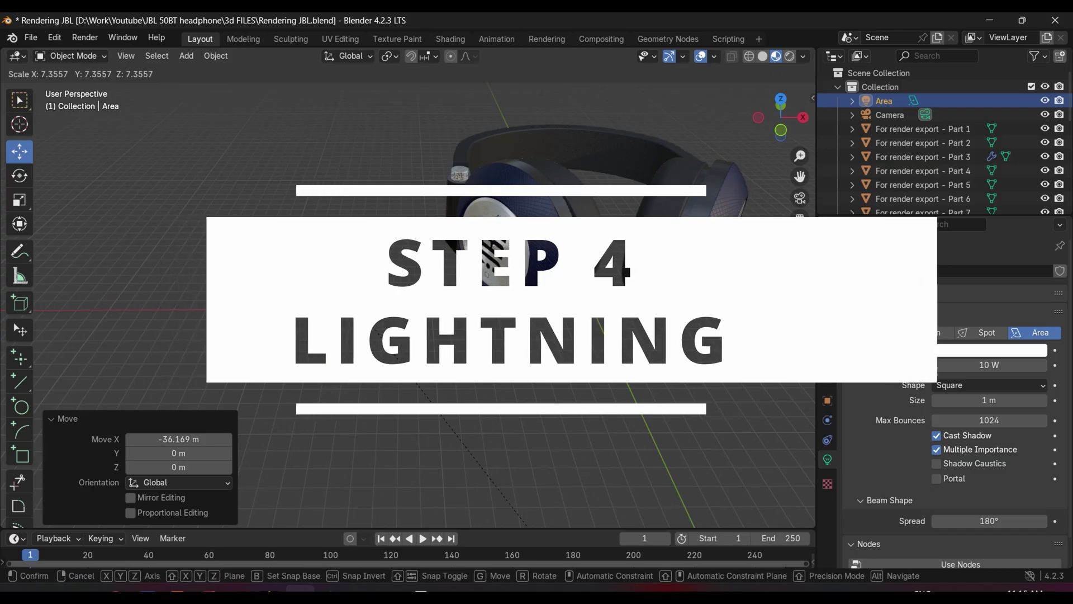
click(514, 339)
- Rotate the area light 90° about the Y axis and shift its position beside the headphone
scroll(514, 339, down, 3)
text(ry90)
key(Return)
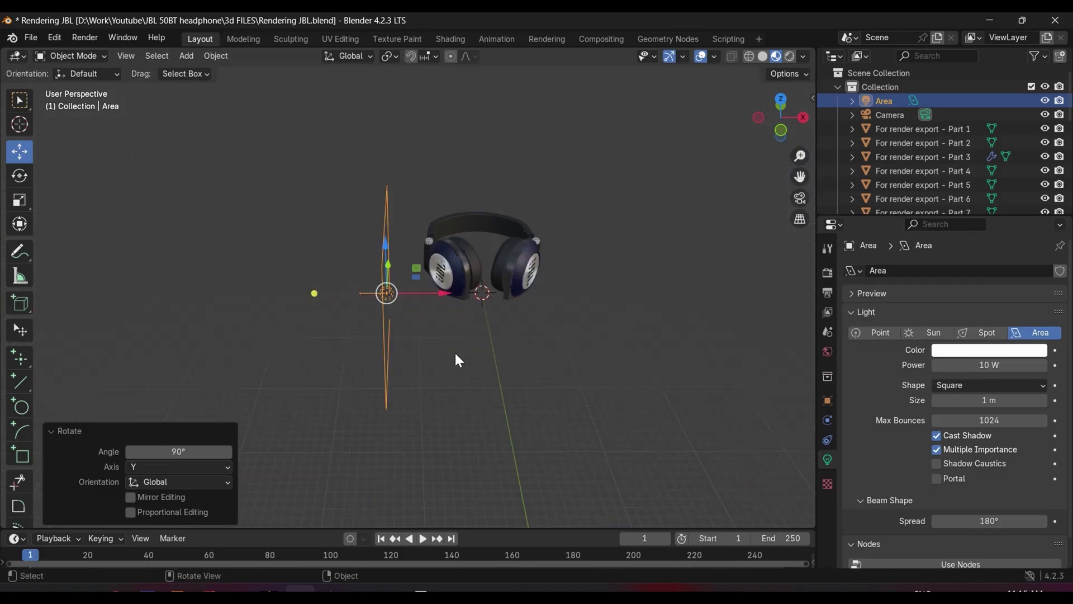
middle_drag(456, 357, 455, 262)
drag(453, 260, 414, 268)
- Try rotating the area light about the Z axis and undo the rotation
key(r)
key(z)
click(547, 96)
middle_drag(373, 465, 511, 398)
key(ctrl+z)
- Rotate the area light 180° about the Y axis to face the headphone and turn it about the Z axis
text(ry180)
key(Return)
key(r)
key(z)
click(634, 311)
- From the top view, aim and move the area light toward the headphone's front, and set its power to 500 W
key(KP_7)
key(r)
key(z)
click(644, 271)
drag(395, 329, 402, 316)
click(967, 365)
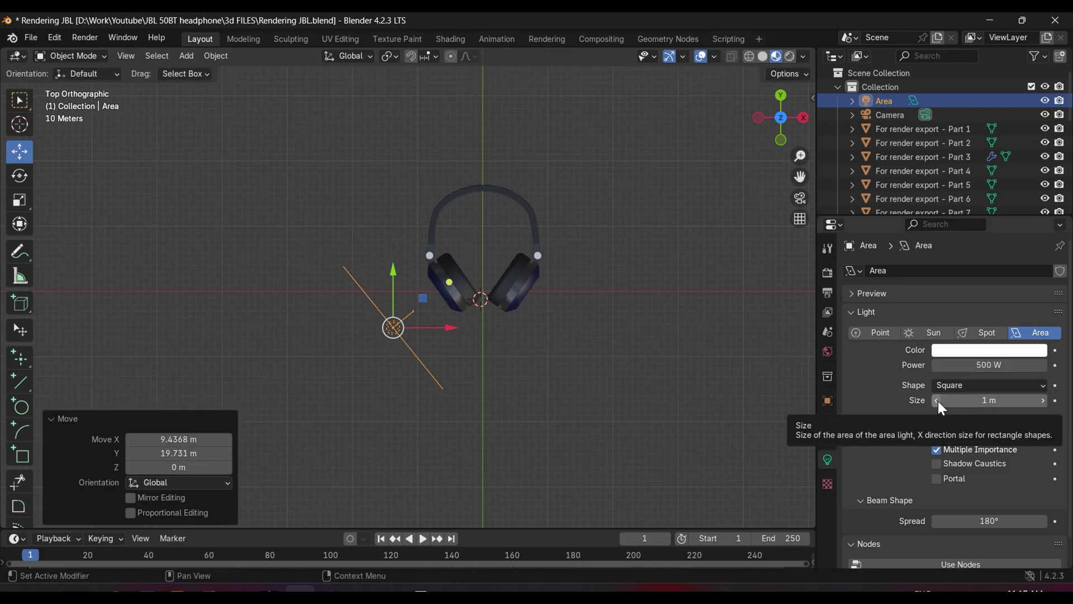
- Switch the viewport to Rendered shading and check the render engine settings
click(789, 56)
click(827, 272)
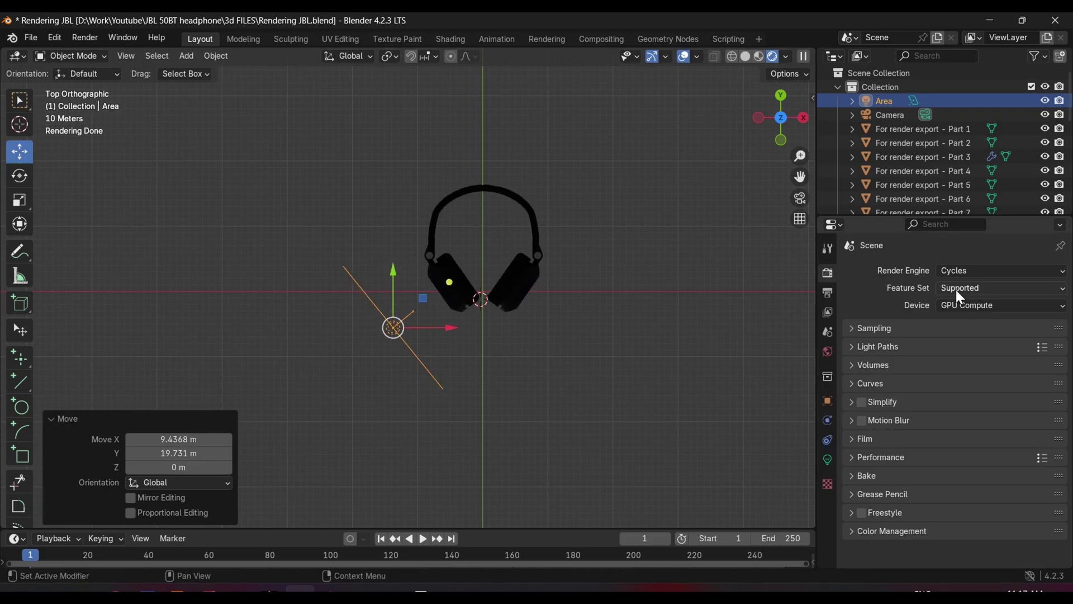
click(827, 441)
click(828, 461)
- Try a size of 6 m for the area light and return it to 1 m
click(954, 400)
middle_drag(571, 400, 546, 361)
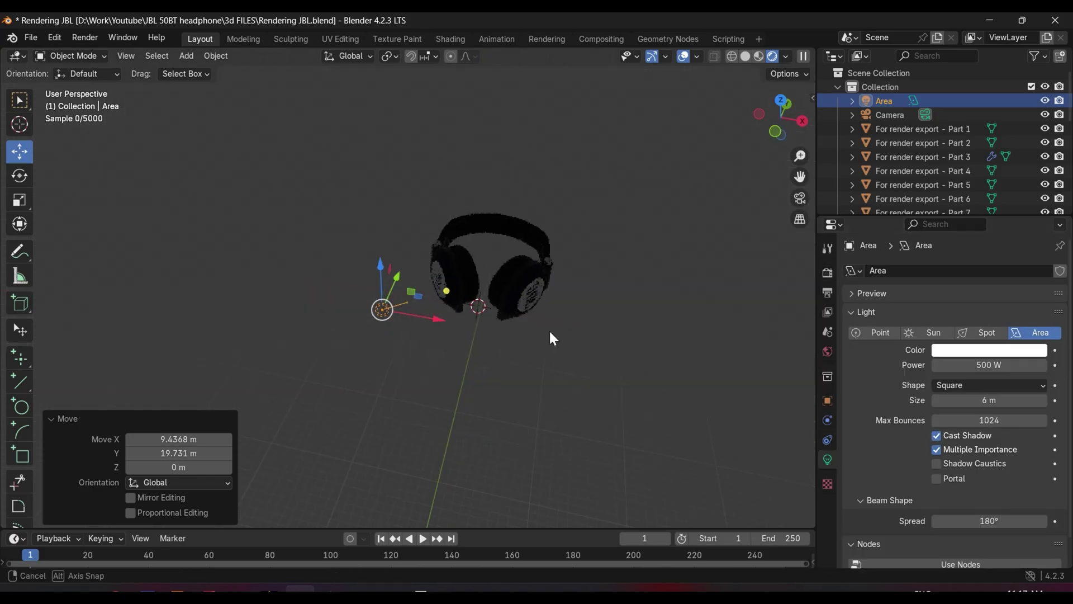
scroll(546, 361, down, 3)
key(Return)
scroll(465, 330, up, 4)
middle_drag(465, 328, 424, 334)
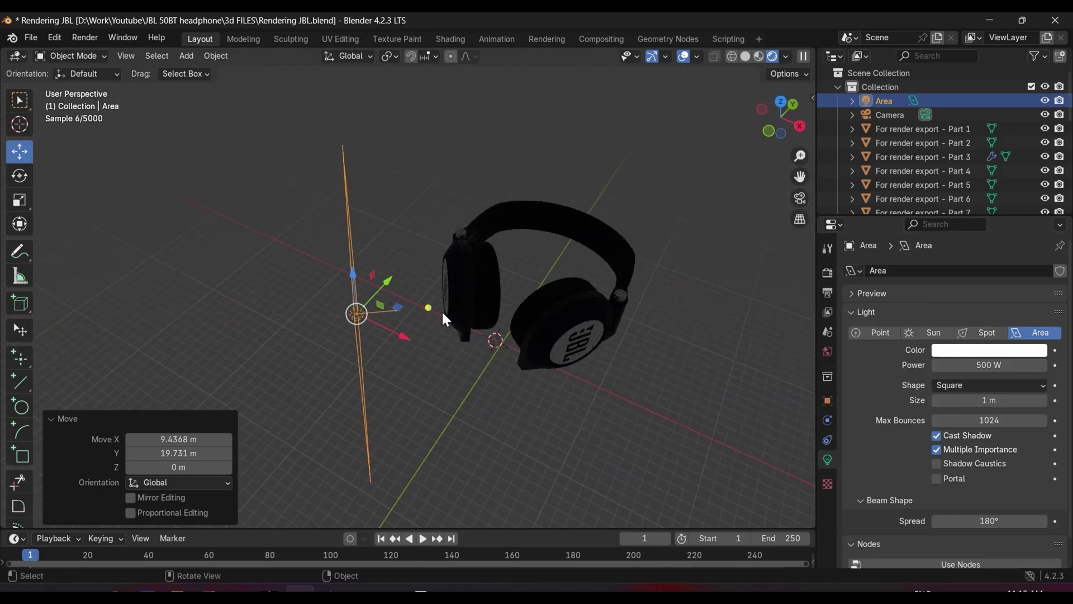
- Brighten the world background by adjusting its surface color and strength
scroll(408, 414, up, 6)
click(401, 450)
scroll(447, 373, down, 4)
scroll(448, 373, down, 1)
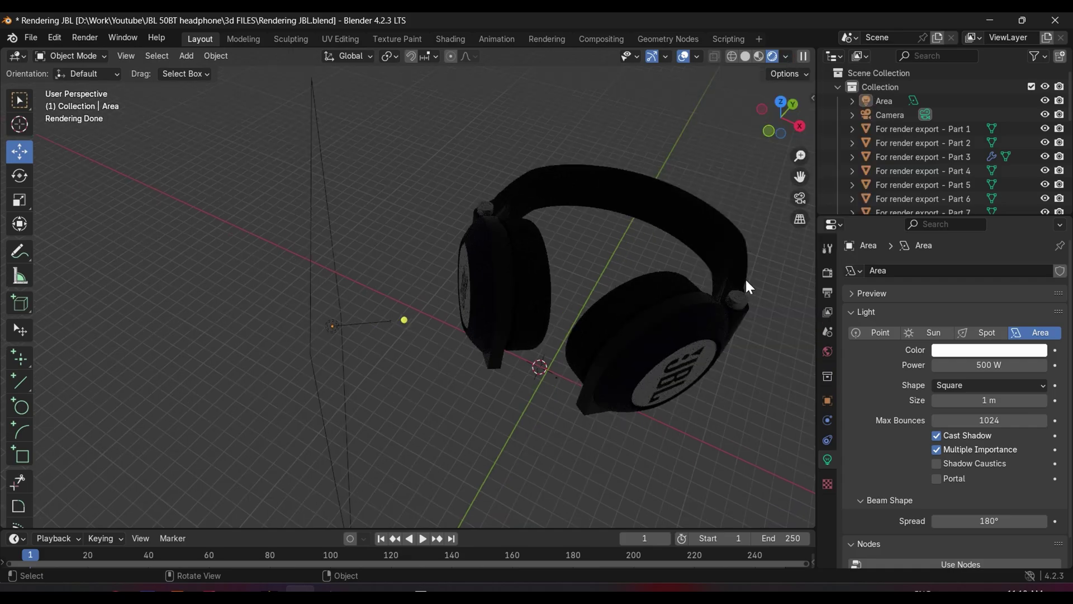
click(827, 350)
click(984, 334)
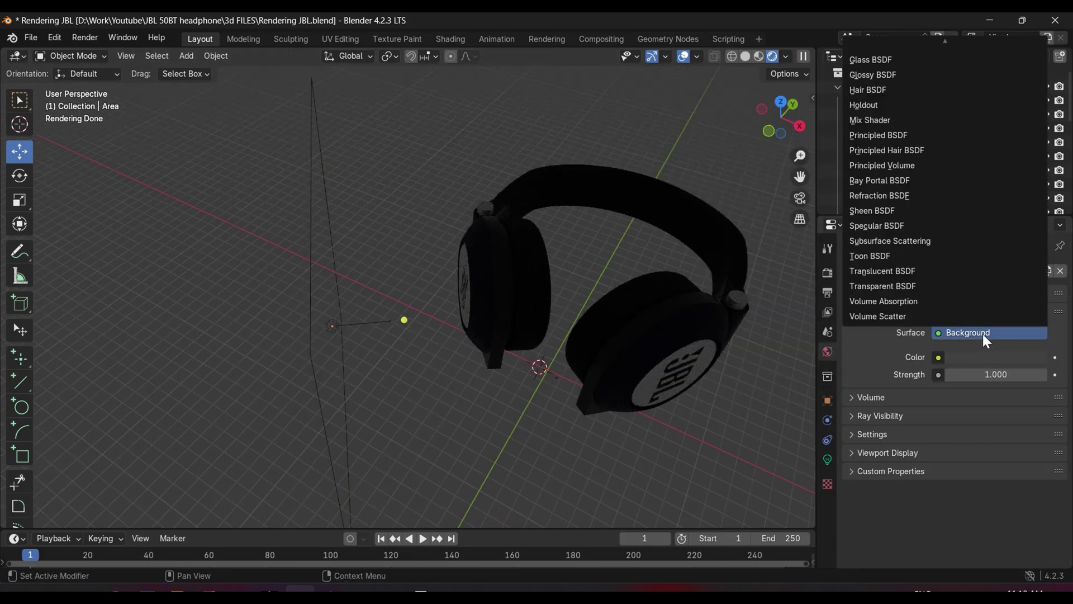
click(853, 313)
click(856, 313)
click(967, 357)
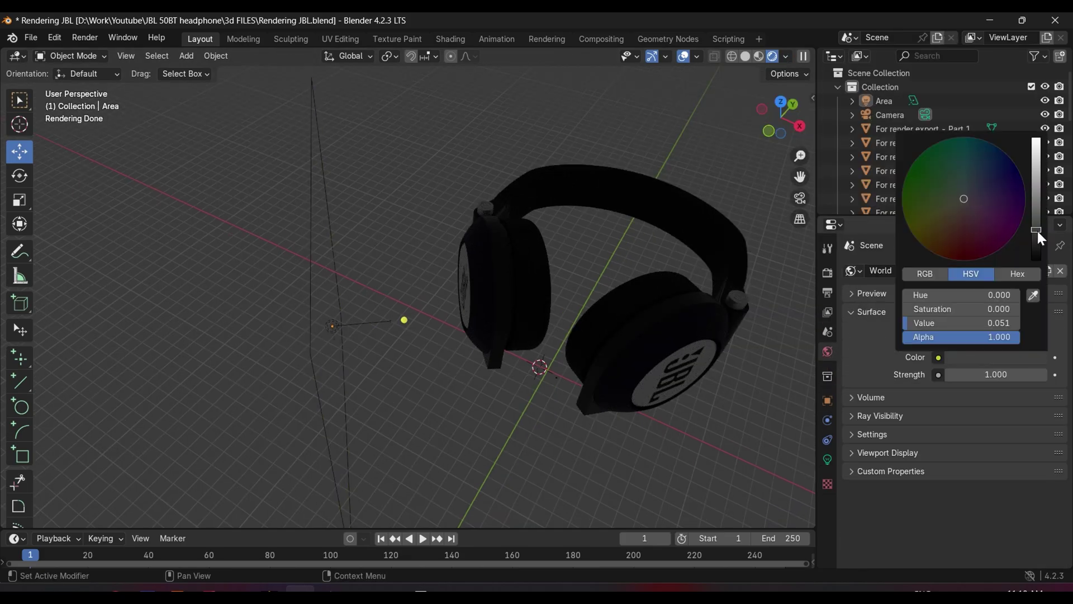
mouse_move(1035, 230)
mouse_down()
mouse_move(1036, 259)
mouse_move(1035, 246)
mouse_up()
mouse_move(986, 375)
mouse_down()
mouse_move(1065, 375)
mouse_move(1006, 375)
mouse_up()
click(858, 318)
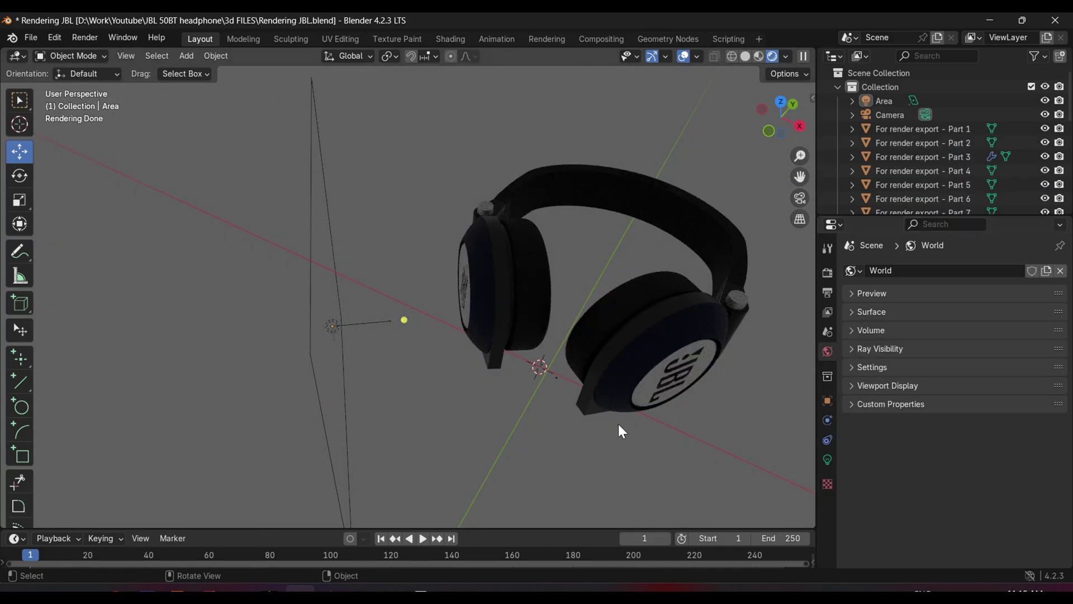
- Rotate the area light by 10.6° in the side view and move it closer to the headphone
middle_drag(591, 407, 492, 186)
key(r)
click(400, 276)
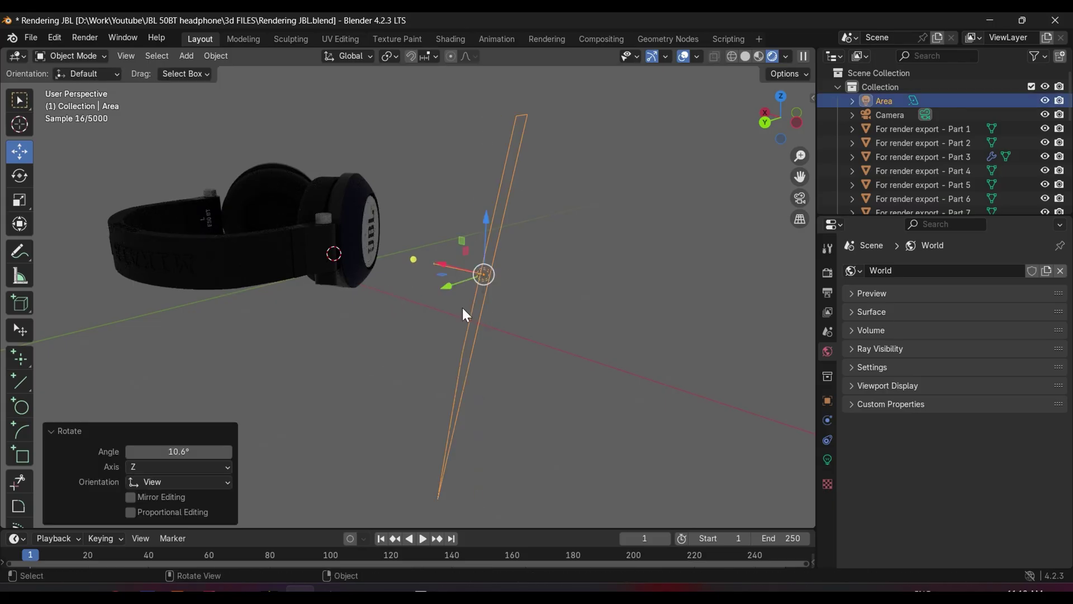
drag(482, 275, 423, 256)
- Deselect the area light and switch the viewport to Material Preview shading
mouse_move(417, 260)
middle_down()
mouse_move(139, 340)
mouse_move(223, 436)
middle_up()
click(546, 450)
mouse_move(546, 450)
middle_down()
mouse_move(556, 289)
mouse_move(536, 335)
middle_up()
click(758, 56)
middle_drag(469, 368, 490, 322)
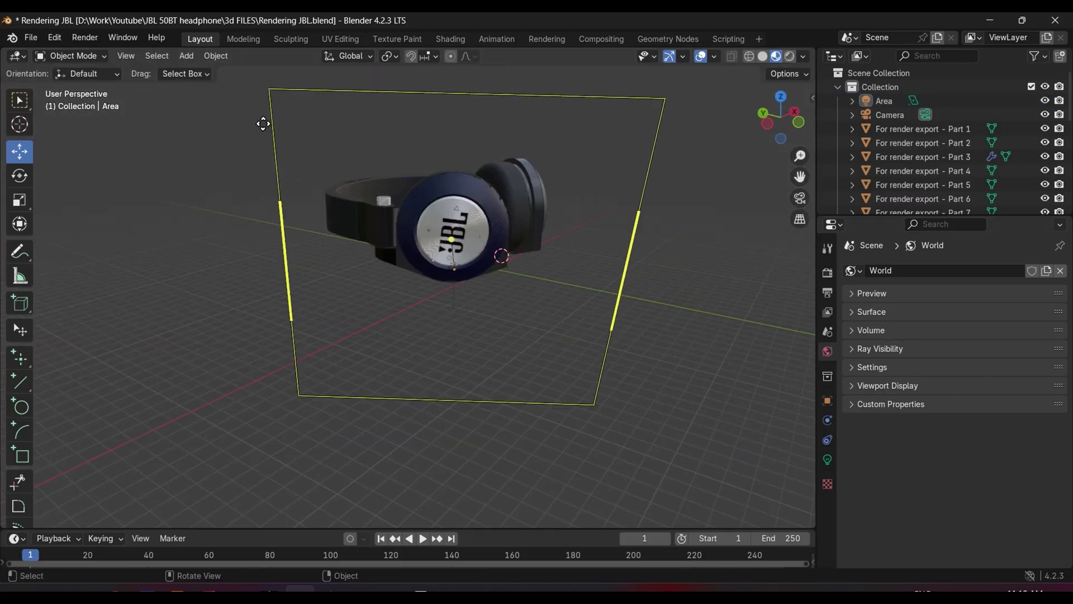
- Render the scene as a still image and close the render window
click(85, 37)
click(96, 56)
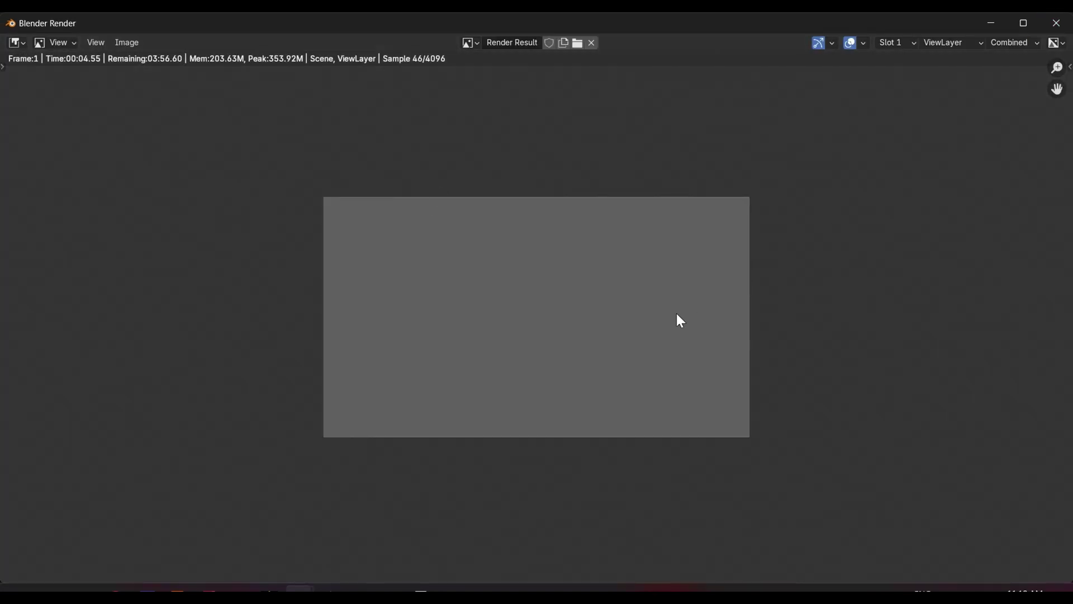
key(Escape)
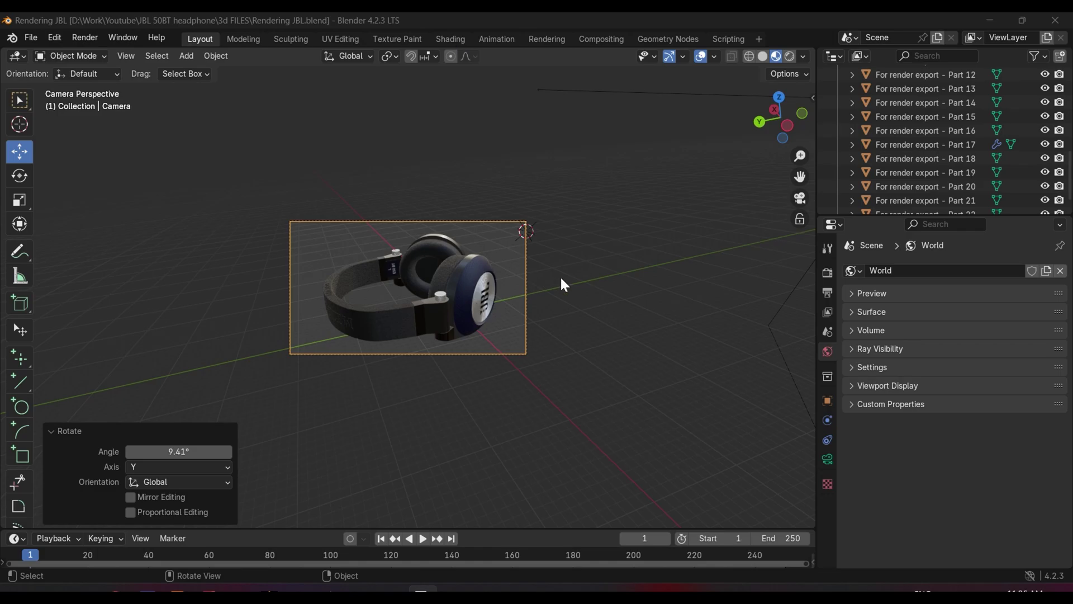
- Select the area light and scale it down by a factor of 0.432
click(599, 371)
scroll(587, 377, down, 8)
middle_drag(599, 371, 545, 403)
click(323, 290)
key(s)
click(395, 281)
- From the front view, rotate the area light toward the headphone and move it closer along X
key(KP_1)
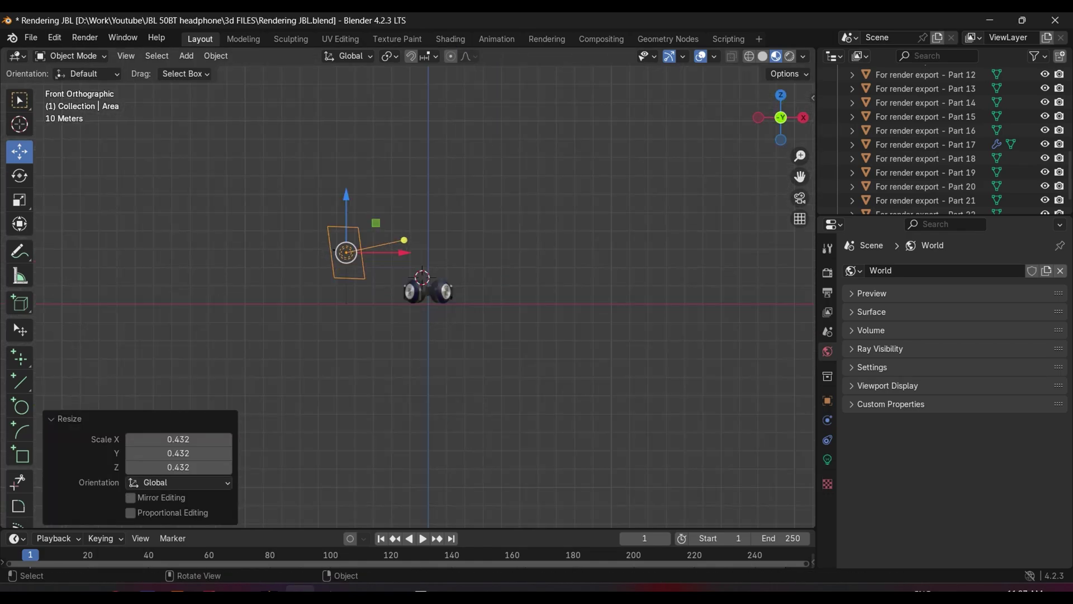
key(r)
click(404, 278)
drag(403, 277, 434, 302)
drag(350, 254, 379, 255)
- From the top view, rotate the area light to aim at the headphone and adjust its position
middle_drag(385, 262, 431, 320)
key(KP_7)
key(r)
click(415, 302)
drag(375, 354, 384, 335)
- Switch the viewport to Rendered shading and view the headphone from the front
click(552, 400)
key(KP_1)
scroll(551, 400, up, 4)
click(803, 57)
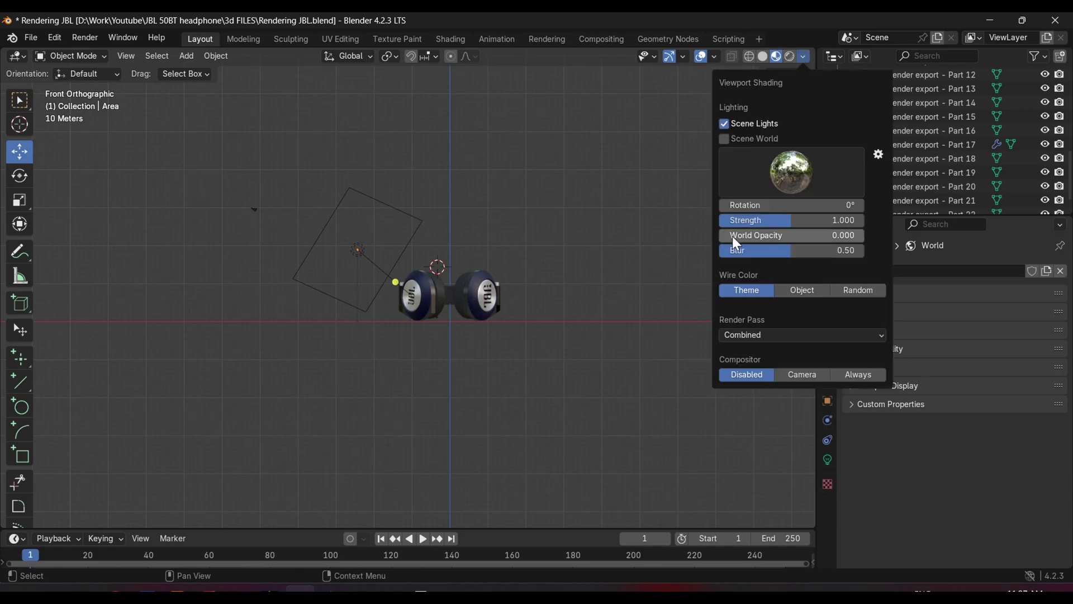
click(790, 56)
- Set the area light's power to 1000 W
click(382, 272)
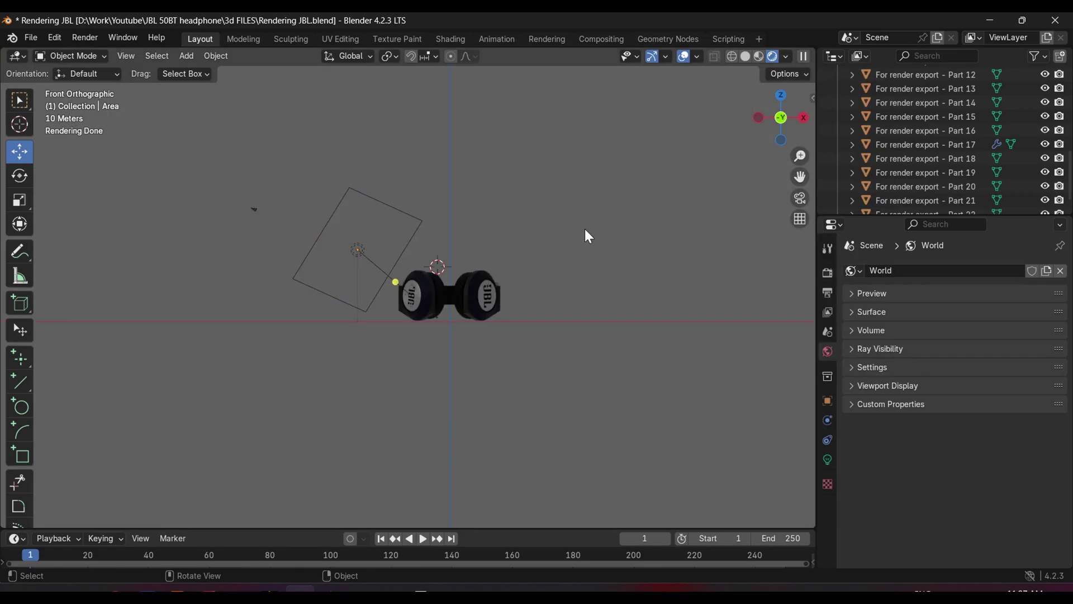
click(827, 460)
click(978, 366)
text(1000)
key(Return)
- From the top view, move the area light closer to the front of the nearest ear cup
key(KP_7)
scroll(748, 350, up, 2)
click(323, 461)
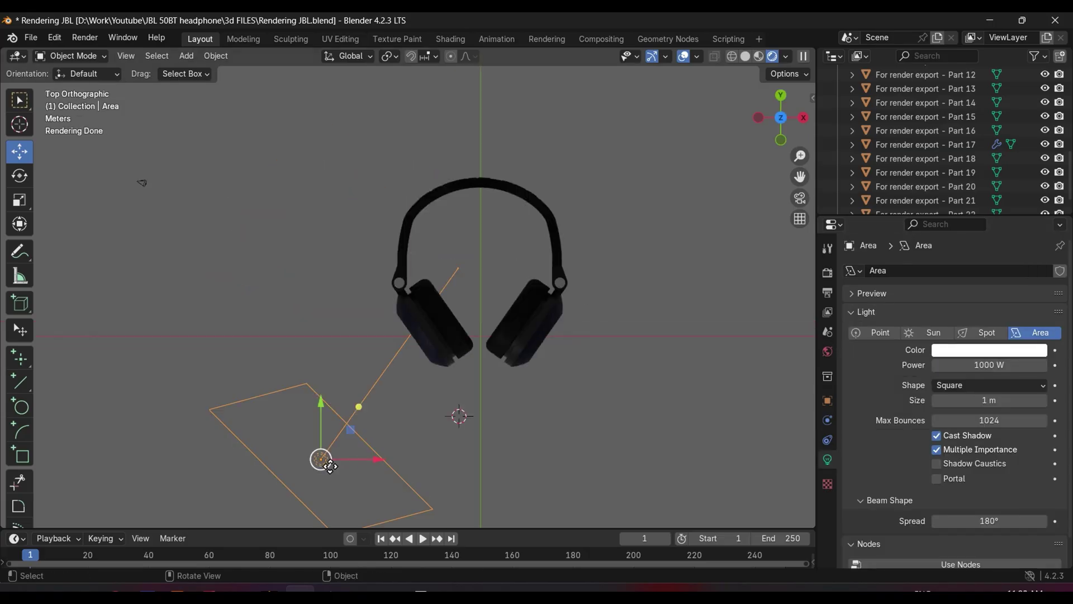
key(g)
click(360, 393)
- Rotate the area light by 10.8° in the front view and check its aim from the side
key(KP_1)
key(r)
click(444, 401)
key(KP_3)
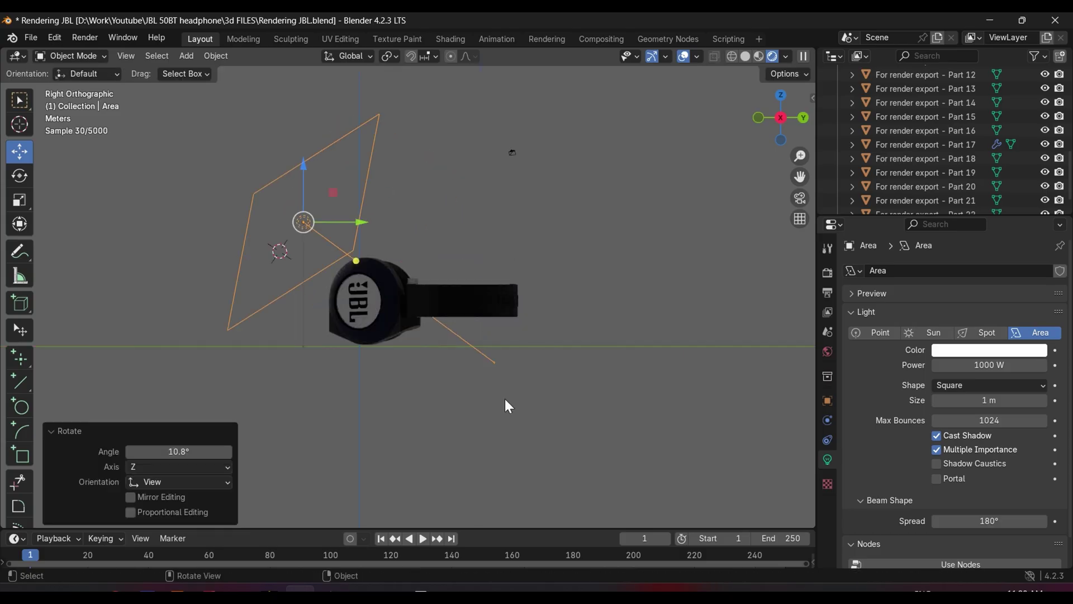
- Rotate the front area light in the side, top and front views to aim it at the headphone, ending with a 4.94° front-view turn
key(r)
click(498, 415)
key(KP_7)
key(r)
click(502, 268)
key(KP_1)
key(r)
click(501, 383)
- Set the front area light's power to 5000 W
double_click(985, 366)
text(5000)
key(Return)
scroll(696, 352, up, 3)
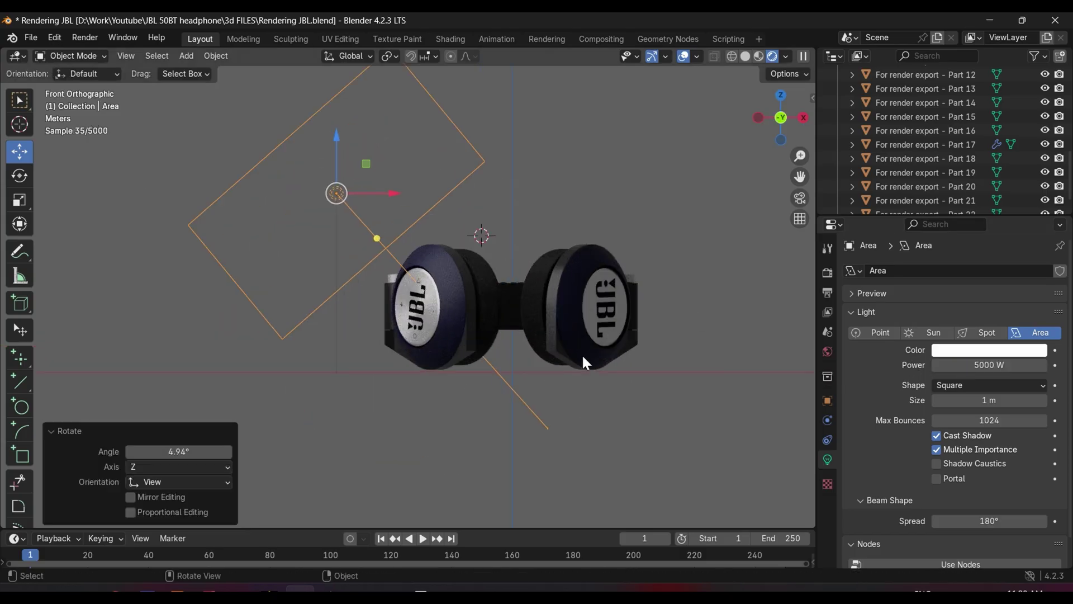
- Add a second area light and position it along Y over the headphone from the top view, undoing the last adjustment
scroll(696, 350, down, 5)
key(shift+a)
mouse_move(559, 250)
click(648, 293)
middle_drag(649, 294, 482, 331)
key(KP_7)
key(g)
key(y)
click(511, 263)
drag(495, 272, 508, 272)
drag(450, 216, 449, 198)
click(533, 266)
key(ctrl+z)
- Scale up the second area light and rotate it 180° about the X axis
key(s)
click(198, 308)
text(rx180)
key(Return)
- Set the overhead area light's power to 5000 W and raise it higher above the headphone
middle_drag(515, 480, 495, 426)
click(977, 365)
text(5000)
key(Return)
middle_drag(766, 438, 532, 238)
scroll(450, 290, up, 5)
scroll(451, 291, down, 5)
middle_drag(451, 291, 721, 275)
drag(368, 207, 376, 144)
- Place the 3D cursor behind the headphone, add a third area light there and scale it by 3.380
click(651, 196)
middle_drag(651, 196, 579, 284)
key(shift+a)
mouse_move(416, 285)
click(468, 286)
key(s)
click(683, 459)
key(KP_3)
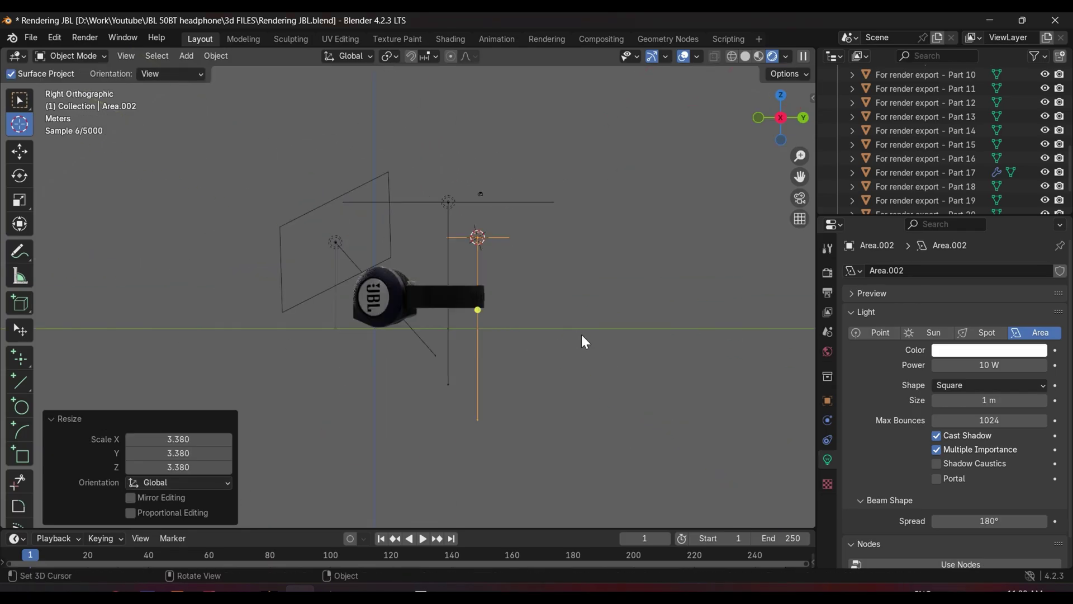
- Rotate the third area light in the front and side views to point it toward the ear cups
key(KP_1)
key(r)
click(699, 112)
key(KP_3)
key(r)
click(367, 348)
- Move the third area light closer to the headphone in the side and front views
middle_drag(475, 386, 618, 437)
key(KP_3)
key(g)
click(422, 268)
key(KP_1)
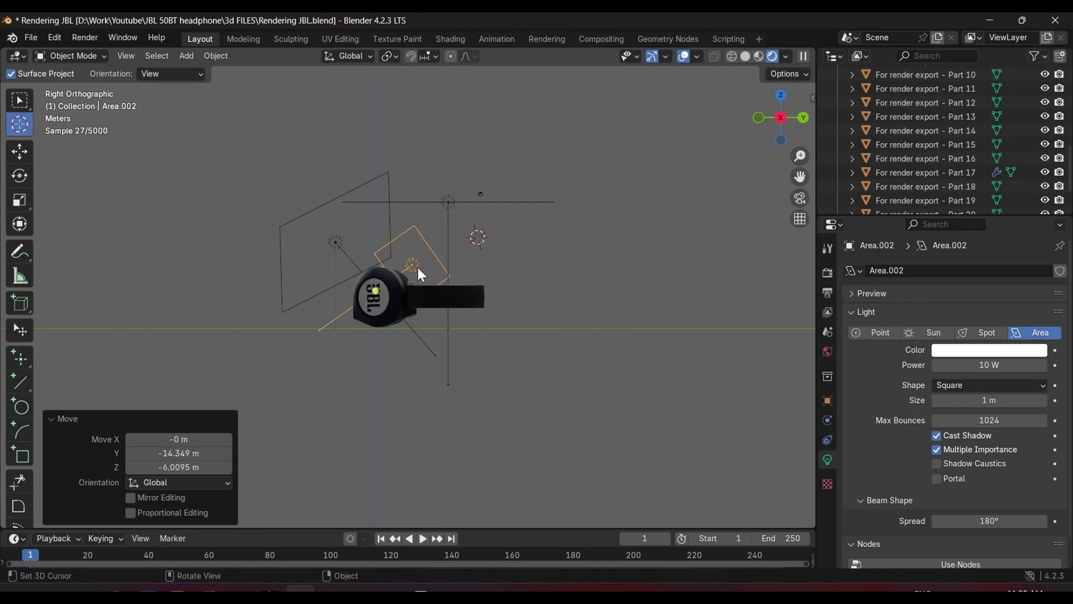
key(g)
click(629, 324)
- Resize and reposition the third area light inside the headband from the top view, and rotate it 4.57° in perspective
key(KP_7)
key(g)
click(527, 301)
key(s)
click(587, 248)
key(g)
click(523, 314)
middle_drag(577, 357, 570, 433)
key(r)
click(576, 430)
- Set the third area light's power to 2000 W and check the lighting through the camera
click(984, 366)
text(2000)
key(Return)
key(KP_0)
scroll(546, 369, up, 3)
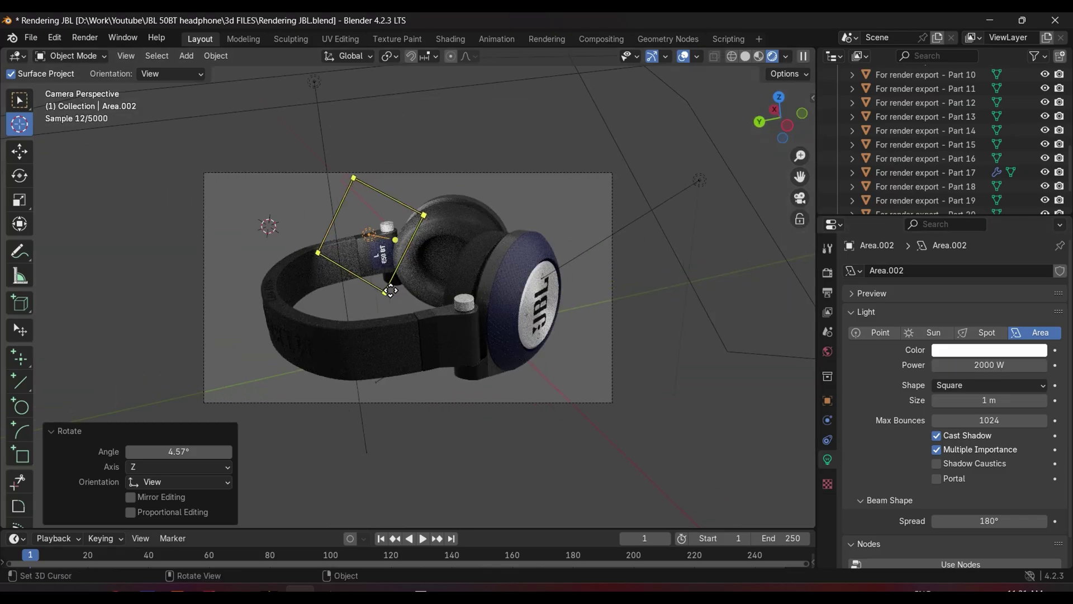
scroll(590, 355, down, 5)
- From the top view, move the third area light to just behind the left side of the headband
key(KP_1)
key(KP_7)
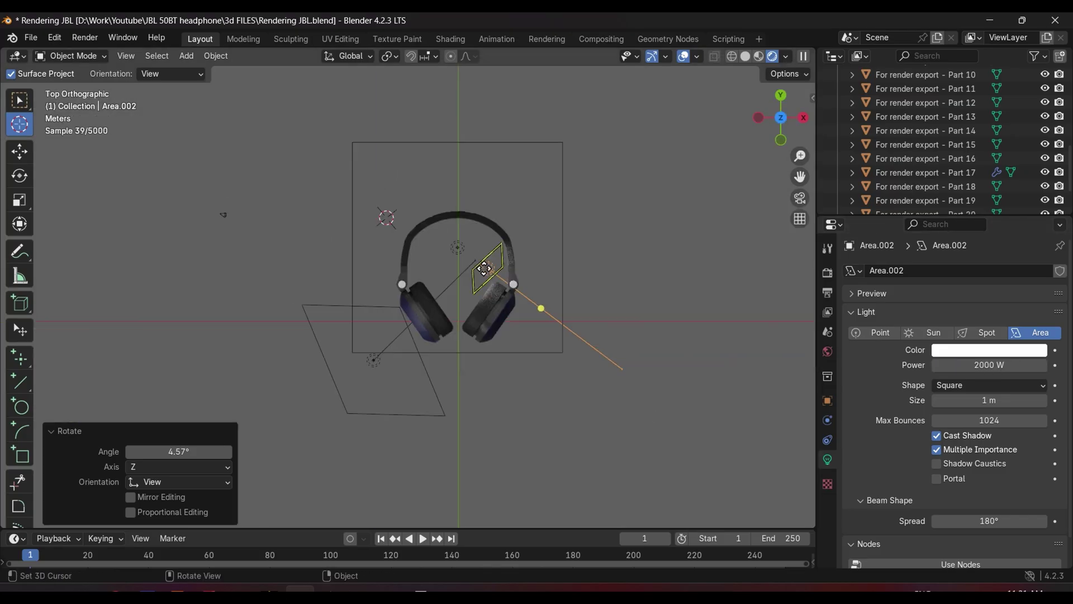
click(484, 268)
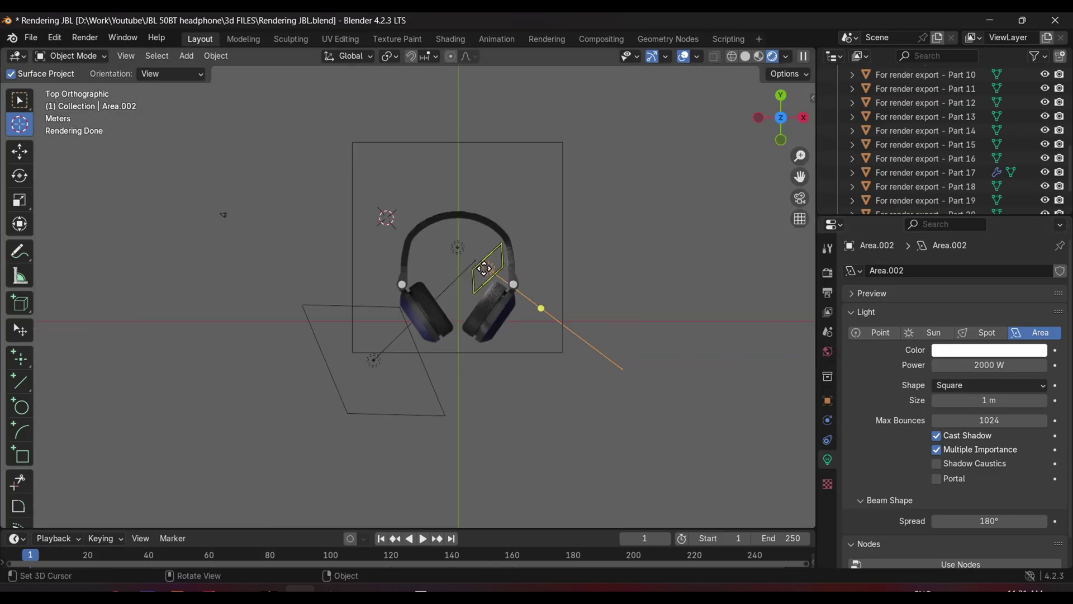
key(g)
click(406, 188)
- Rotate the third area light toward the right ear cup and adjust its scale
key(r)
click(558, 366)
key(s)
click(549, 252)
key(s)
click(573, 266)
- Set the third area light's power to 5000 W
click(999, 366)
text(5000)
key(Return)
click(640, 417)
- Move the third area light vertically along Z and tilt it toward the headphone, ending with a 7.32° rotation
middle_drag(530, 445, 643, 233)
key(r)
click(533, 386)
middle_drag(531, 389, 625, 381)
key(g)
key(z)
click(329, 290)
key(r)
click(472, 374)
key(KP_7)
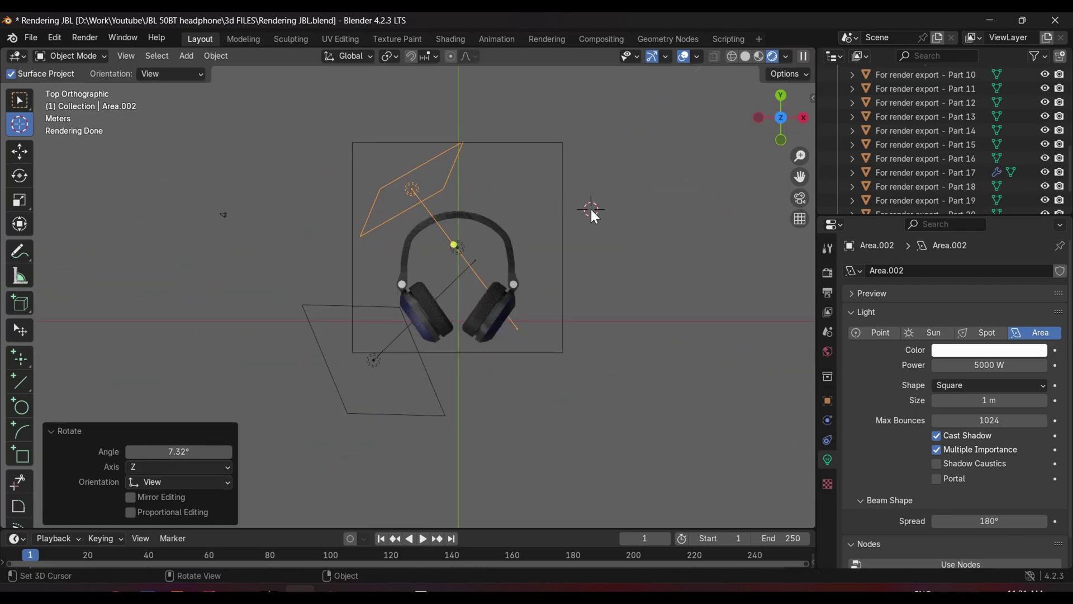
- Add a fourth area light on the right side behind the headphone and scale it by -9.659
key(shift+a)
mouse_move(522, 273)
click(648, 315)
middle_drag(648, 315, 563, 527)
key(s)
click(289, 309)
- Rotate the fourth area light about the global Y axis so it faces the headphone
key(r)
key(y)
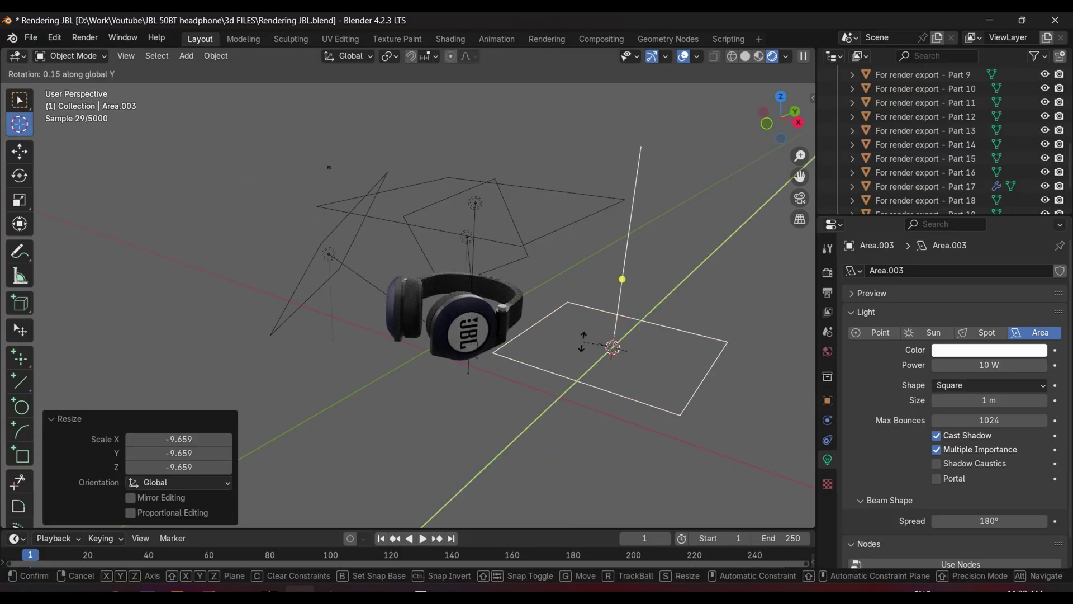
click(510, 223)
key(KP_7)
drag(596, 231, 561, 309)
key(ctrl+z)
- From the top view, move the fourth area light toward the front of the headphone and rotate it 31.4°
key(g)
click(553, 397)
key(r)
click(531, 386)
middle_drag(539, 363, 467, 231)
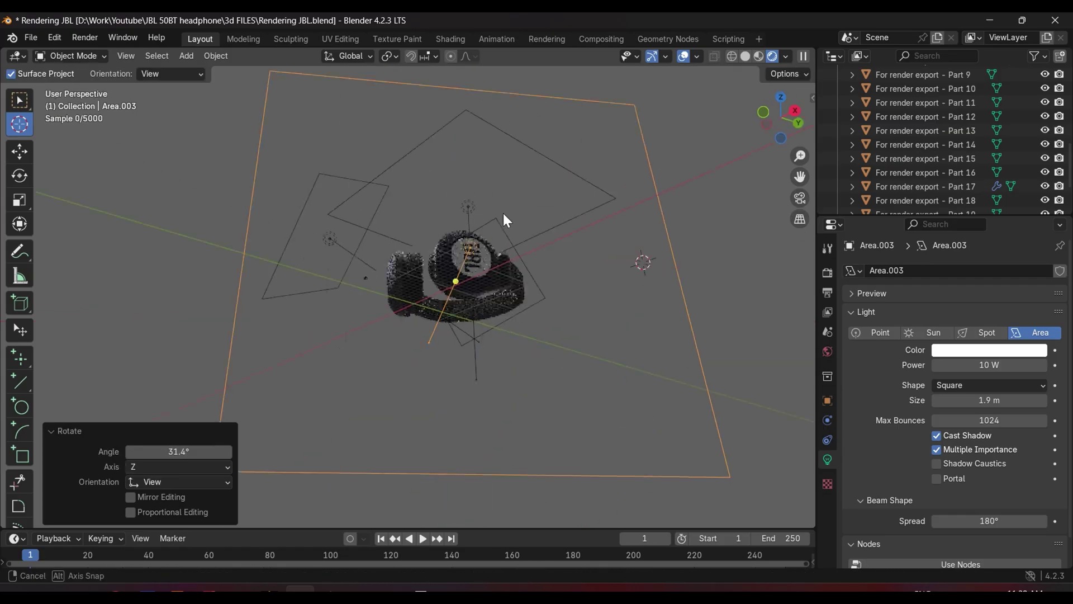
- Refine the fourth area light's rotation from two perspective angles to aim it at the ear cups
key(r)
click(347, 385)
middle_drag(358, 386, 515, 412)
key(r)
click(675, 236)
- Scale the fourth area light by 0.494 and move it beside the right ear cup
key(s)
click(603, 421)
key(g)
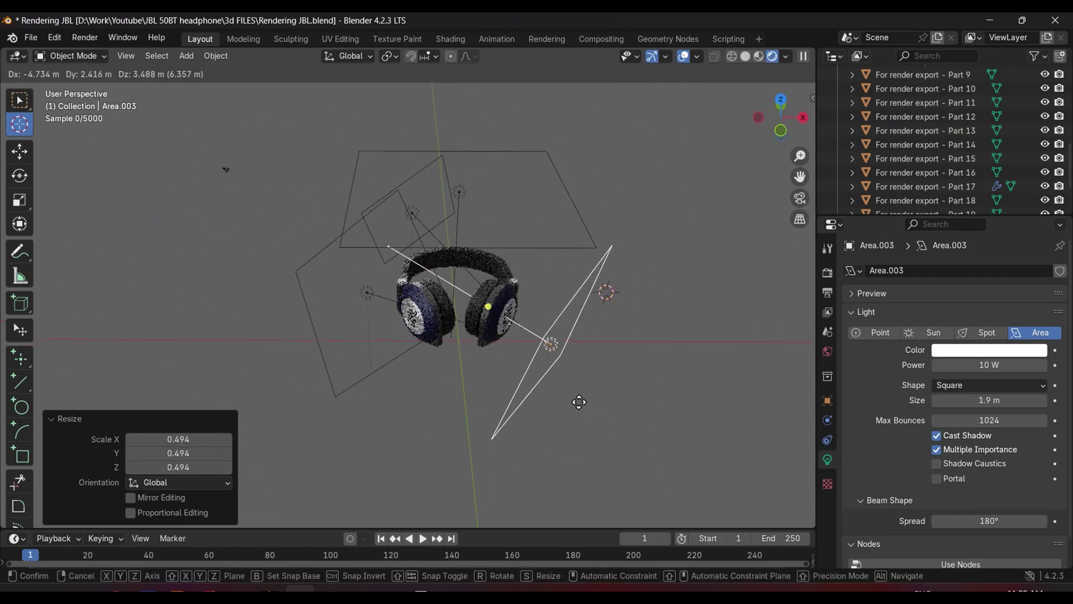
click(579, 402)
- Set the fourth area light's power to 1500 W
double_click(983, 364)
text(1500)
key(Return)
middle_drag(793, 402, 584, 201)
- Return to the Move tool, select the overhead area light and set its power to 10000 W
click(542, 189)
click(20, 100)
click(19, 152)
click(541, 187)
double_click(986, 365)
text(10000)
key(Return)
- Set the front area light's power to 7000 W and save the file
click(481, 242)
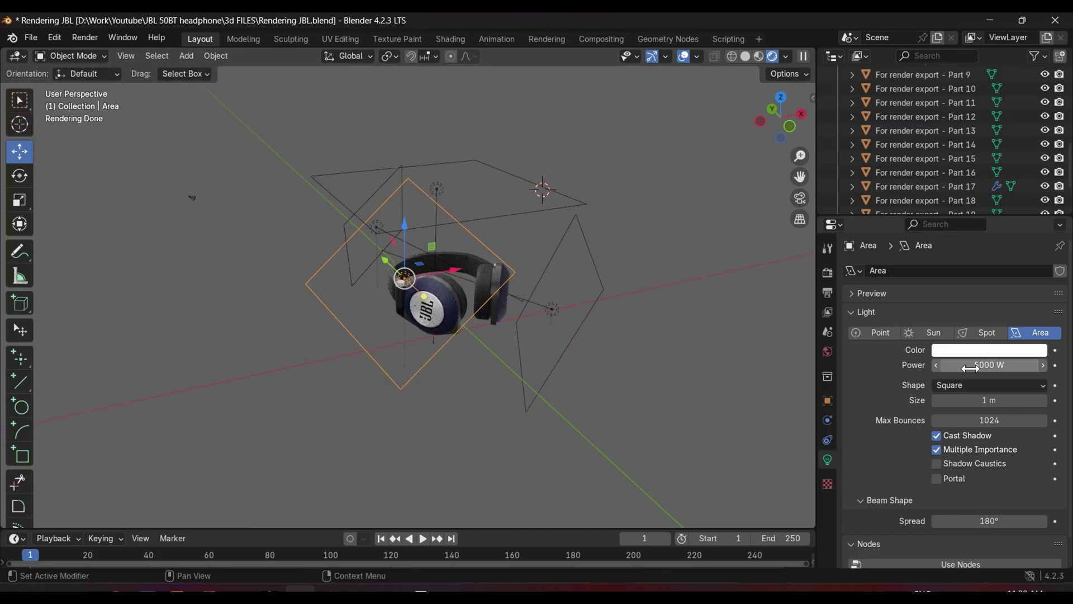
double_click(988, 365)
text(7000)
key(Return)
click(613, 395)
middle_drag(417, 336, 602, 324)
key(ctrl+s)
- Change the world background color to black and inspect the headphone against it
click(827, 352)
click(852, 312)
click(994, 358)
drag(1034, 235, 1034, 253)
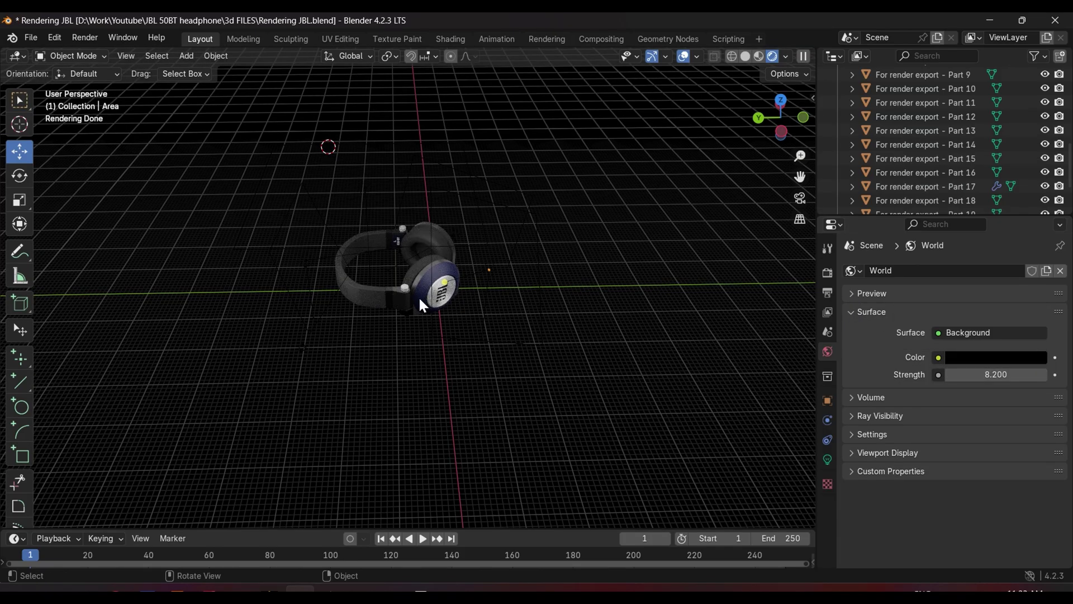
scroll(410, 294, up, 4)
click(852, 312)
scroll(535, 327, down, 7)
- In Material Preview shading, select the camera and expand its sensor settings
click(759, 56)
middle_drag(542, 316, 432, 283)
click(328, 247)
click(827, 459)
click(871, 440)
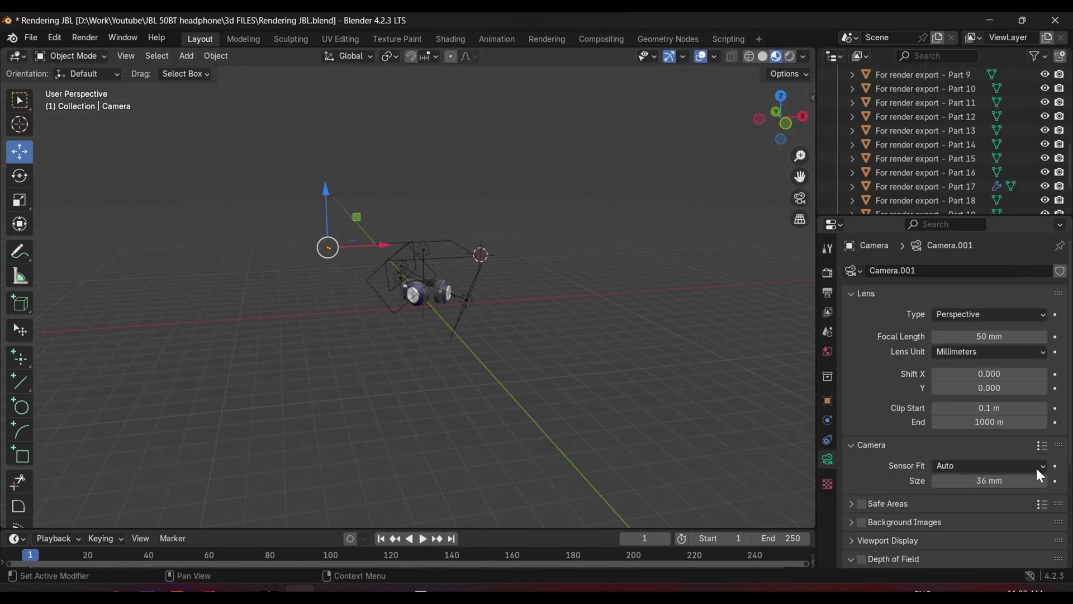
- Look through the camera and set its focal length to 52 mm
scroll(952, 480, down, 2)
scroll(952, 479, up, 2)
key(KP_0)
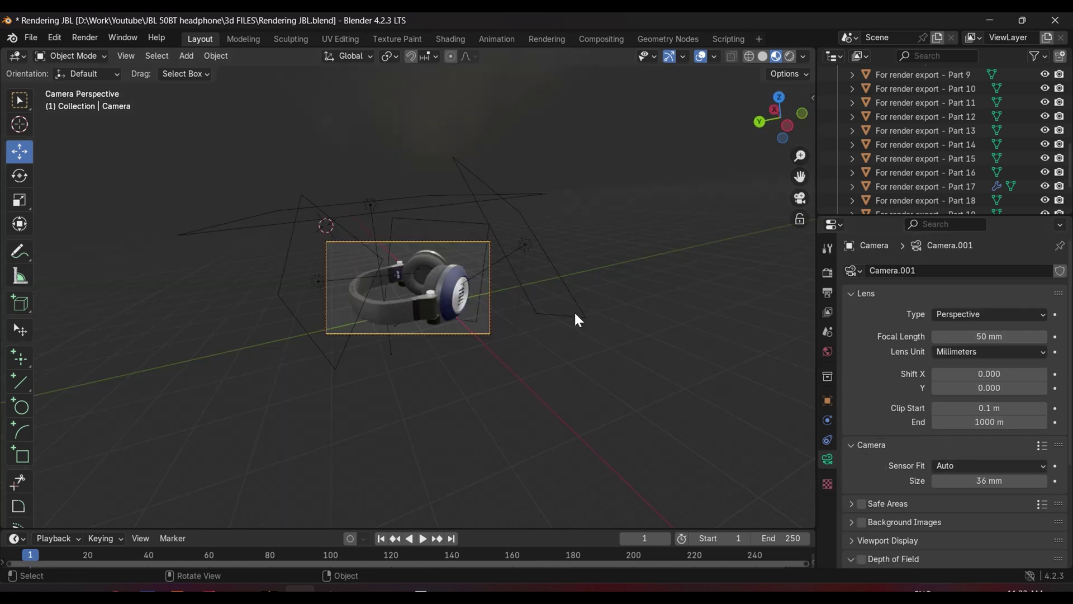
drag(989, 336, 1006, 336)
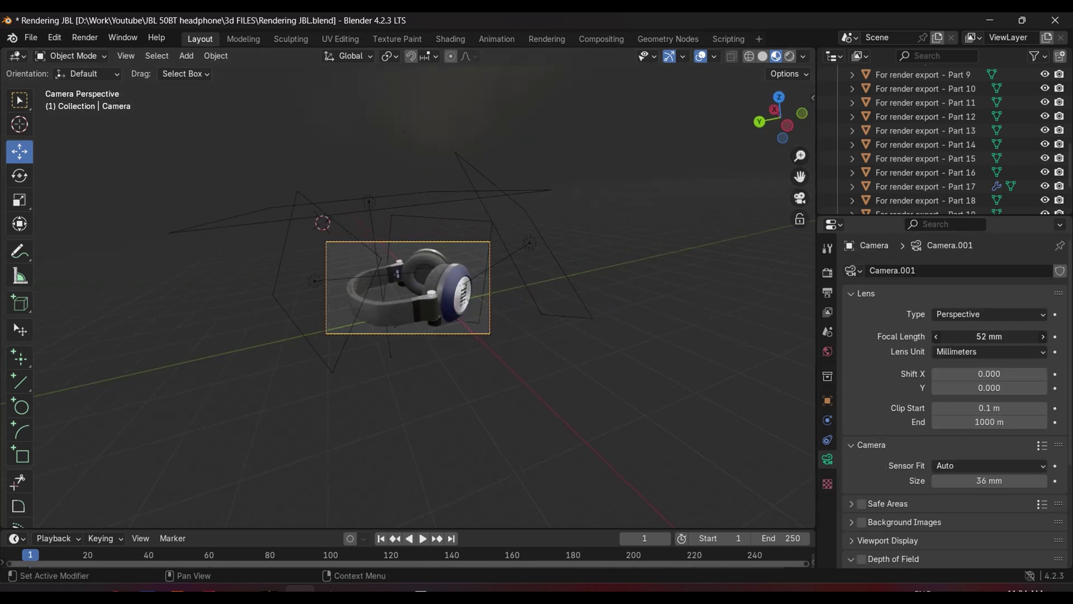
- Try a 70 mm focal length on the camera, then set it to 45 mm
text(70)
key(Return)
double_click(941, 338)
text(45)
key(Return)
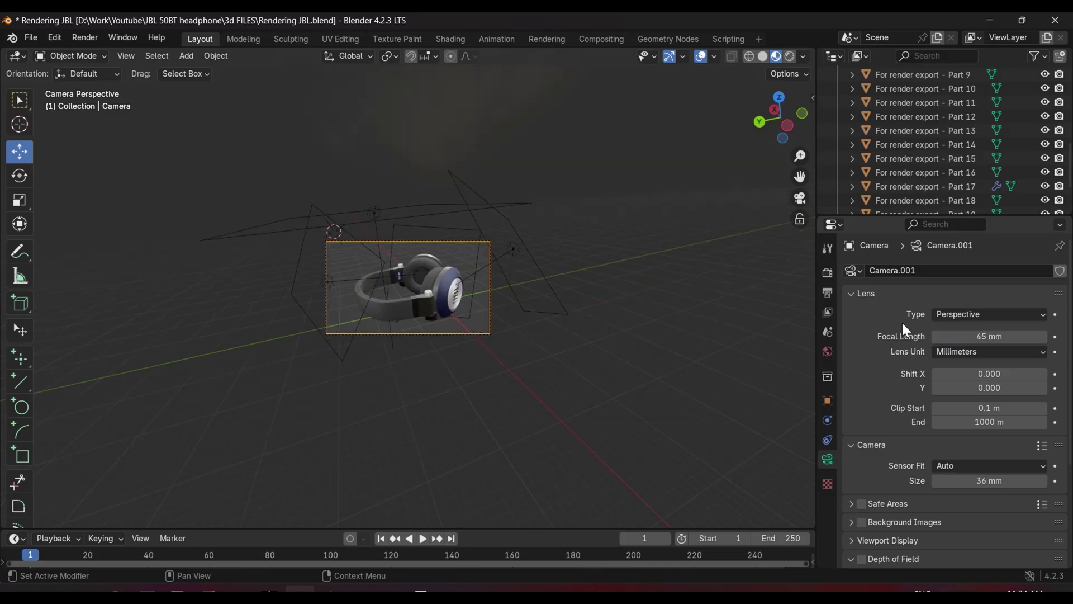
- Rotate the camera about the global Z axis and move it along Y to reframe the headphone
key(r)
key(z)
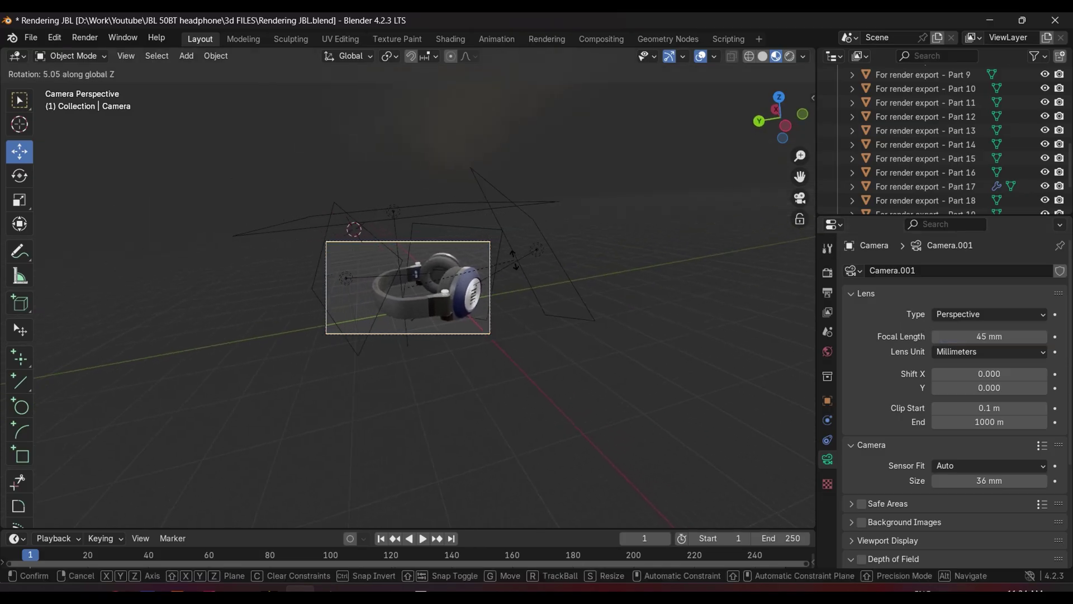
click(510, 328)
key(g)
key(y)
click(338, 287)
- Rotate the camera 1.11° about the global Y axis
key(r)
key(y)
click(642, 338)
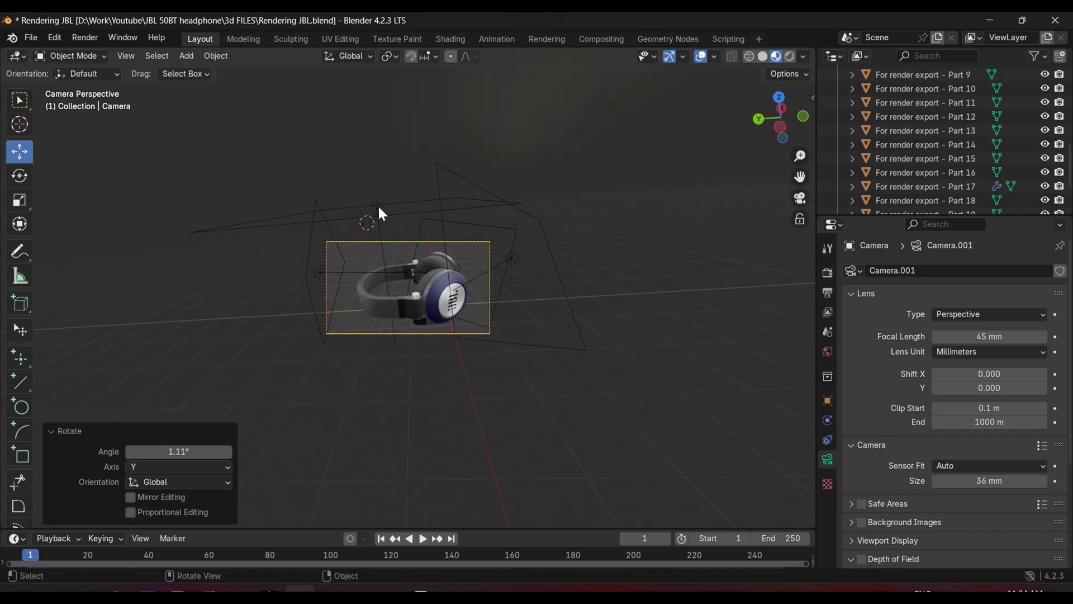
- Set the power of the area light on the headband side of the headphone to 2000 W
click(320, 273)
click(960, 365)
text(2000)
key(Return)
- Select the camera again and set its sensor size to 35 mm
click(420, 404)
click(444, 340)
scroll(994, 458, down, 4)
scroll(951, 475, up, 4)
click(855, 293)
click(993, 348)
text(345)
key(Return)
click(974, 348)
text(35)
key(Return)
- Enable the camera's depth of field and pick the JBL-branded ear cup as the focus object
click(851, 314)
click(855, 332)
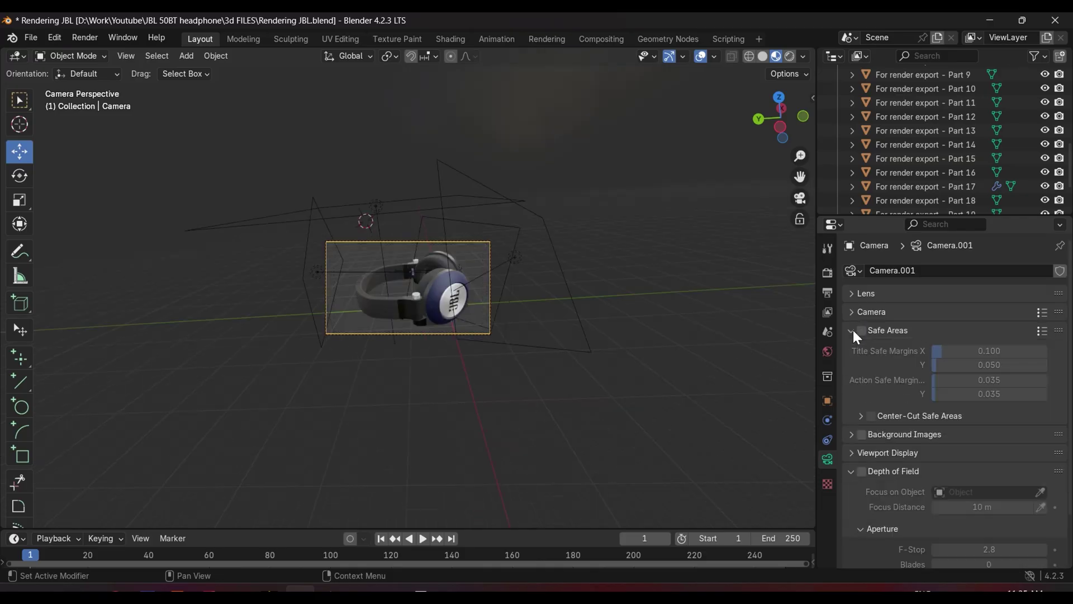
click(855, 334)
ctrl+click(866, 385)
click(861, 386)
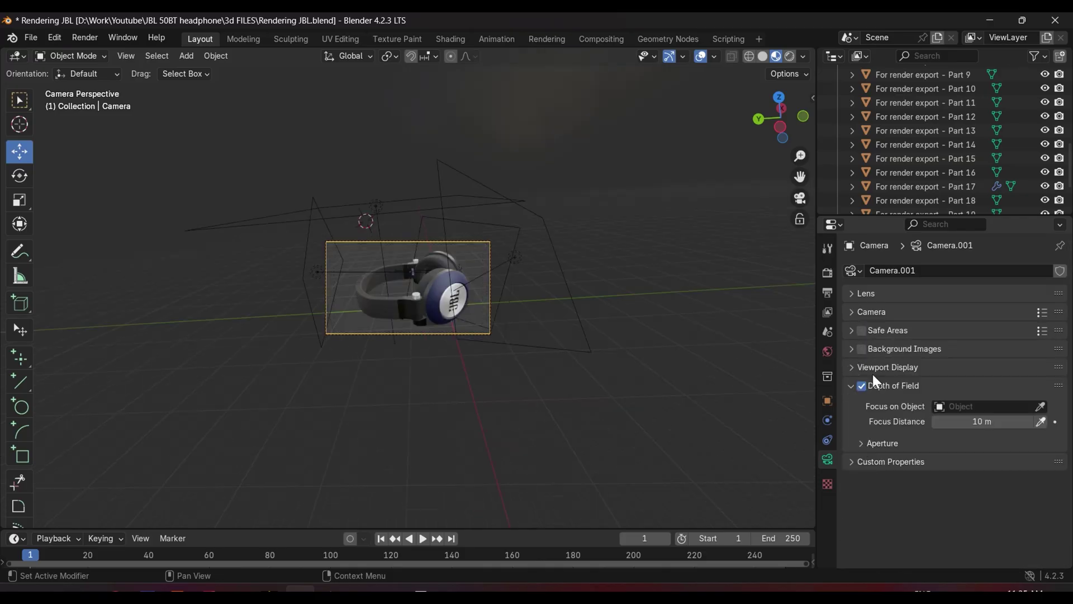
click(971, 406)
click(1040, 406)
click(446, 298)
click(864, 444)
click(864, 445)
click(855, 462)
double_click(950, 482)
double_click(1056, 508)
click(853, 462)
- Look through the available camera sensor presets
click(853, 387)
click(1042, 312)
scroll(1005, 234, up, 5)
scroll(1005, 233, down, 5)
scroll(1006, 233, up, 15)
scroll(1020, 230, down, 8)
click(1011, 214)
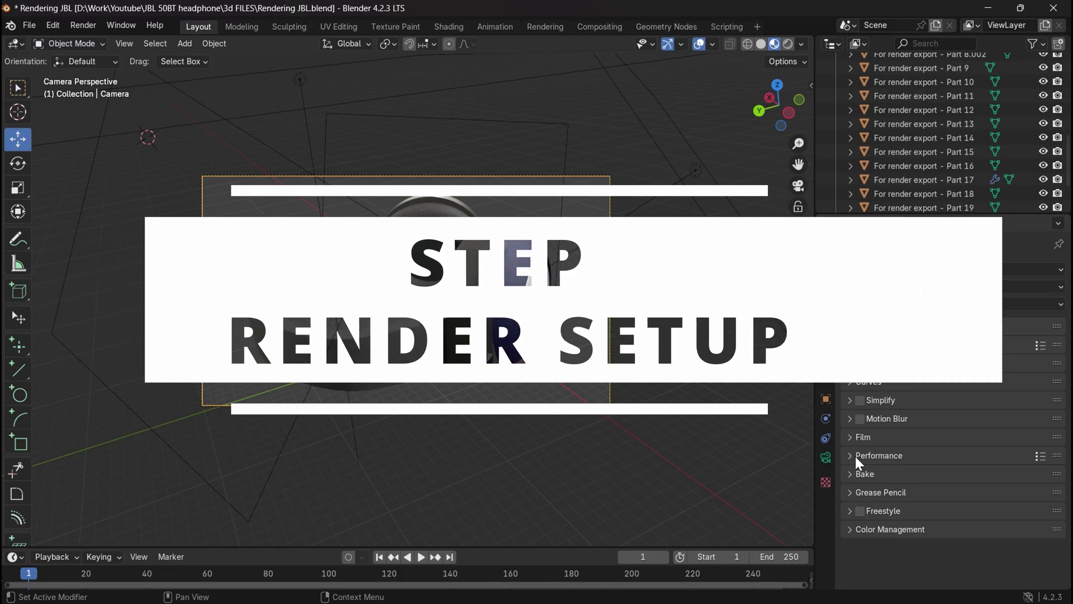
- Check the render resolution in the scene's output format settings
click(826, 291)
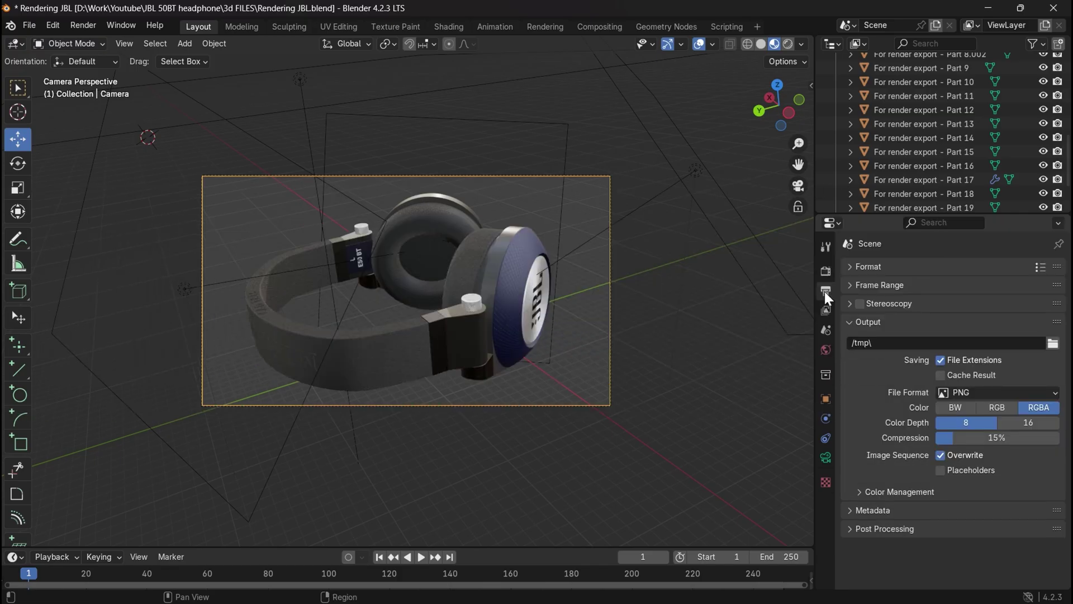
click(852, 322)
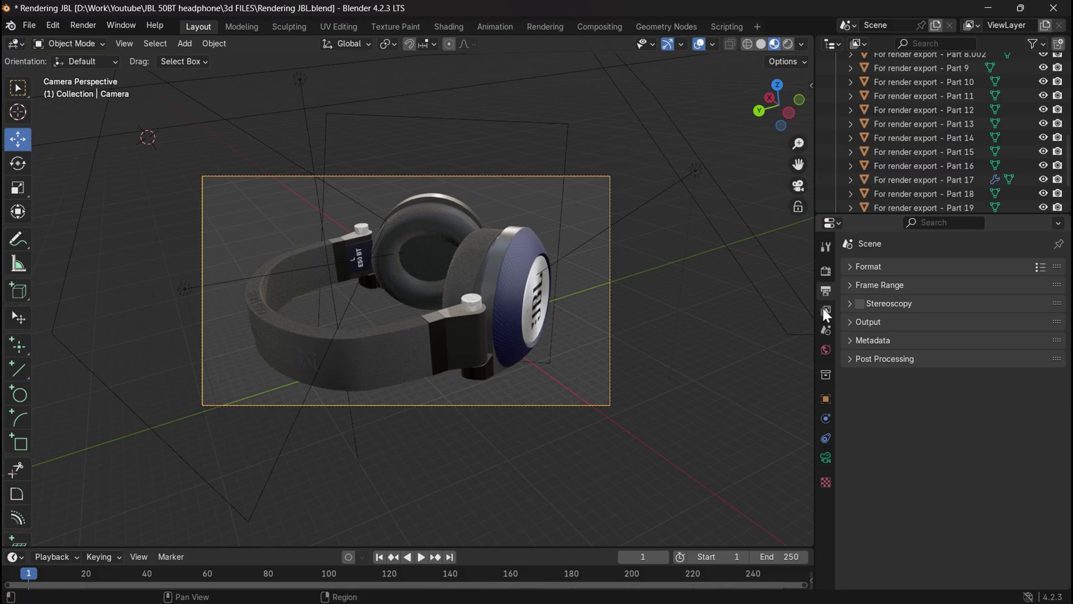
click(852, 266)
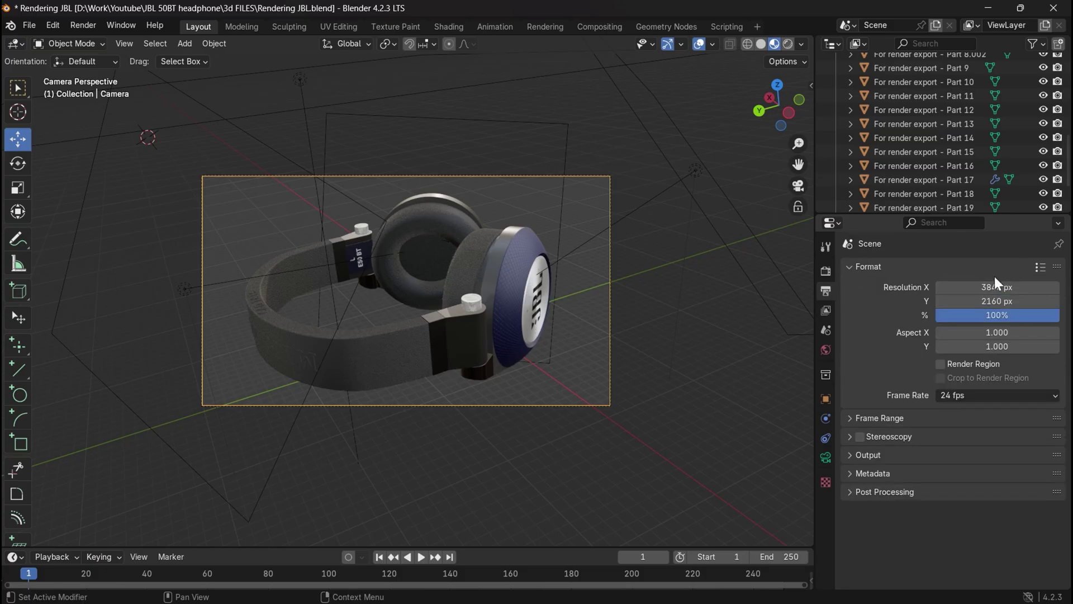
- Set the Cycles render max samples to 5000 and check the render denoise option
click(826, 272)
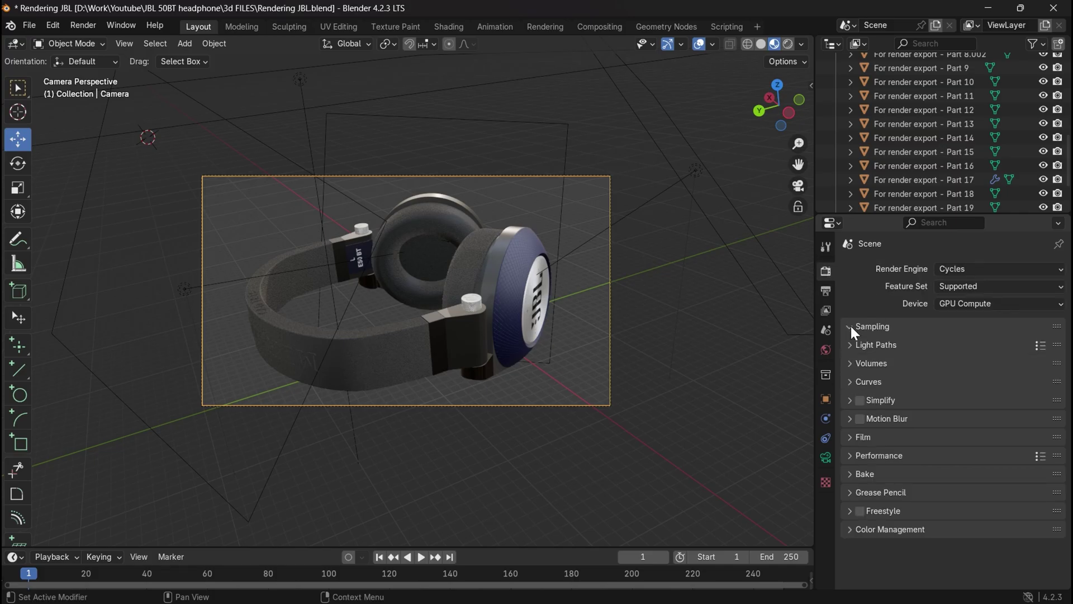
click(877, 361)
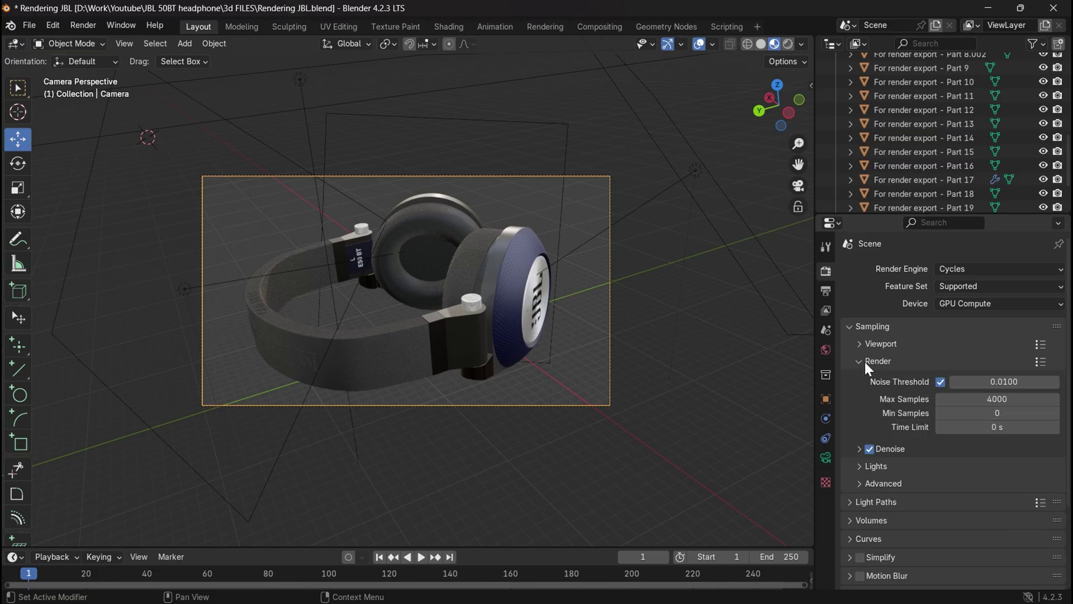
click(1004, 399)
text(4000)
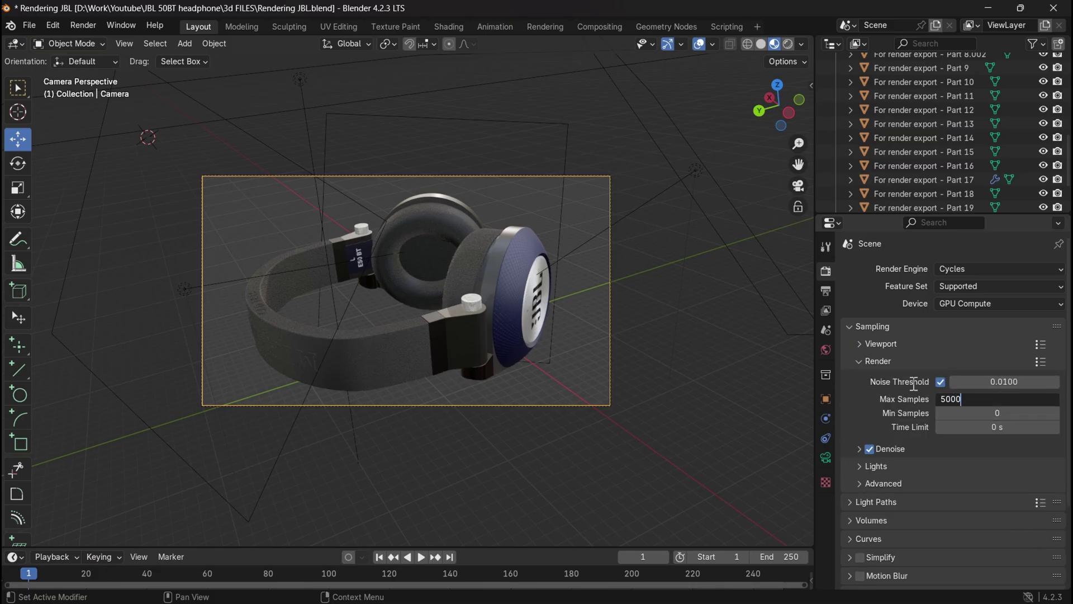
key(Return)
click(865, 363)
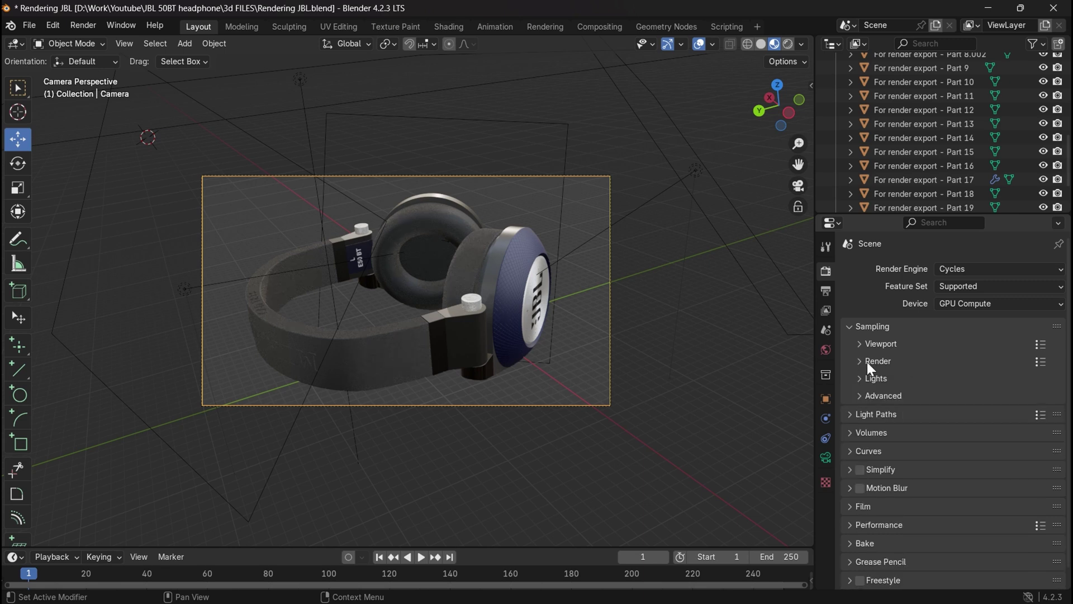
click(869, 362)
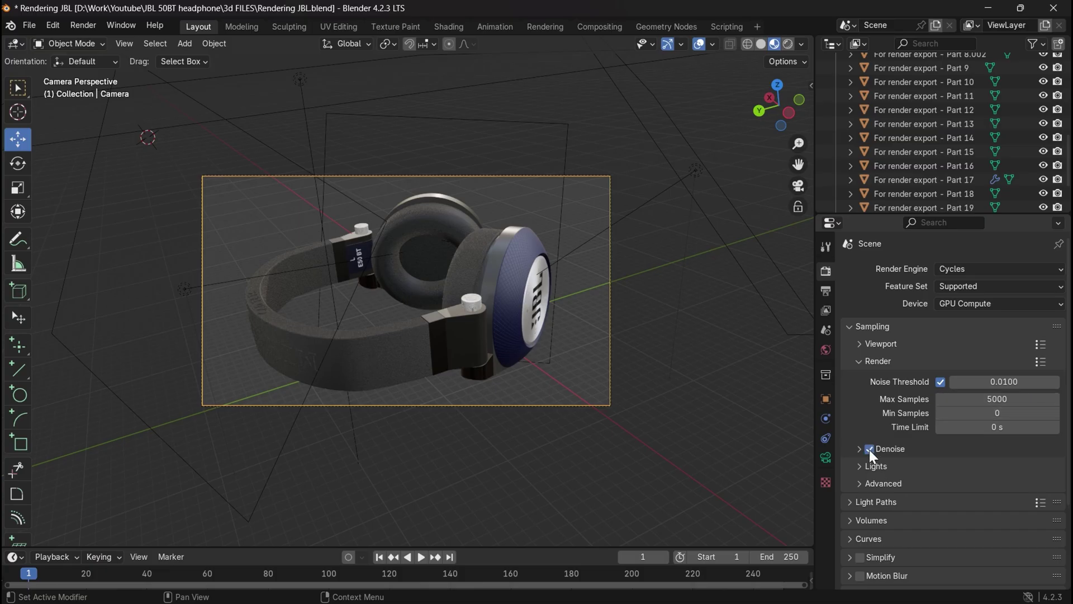
click(859, 362)
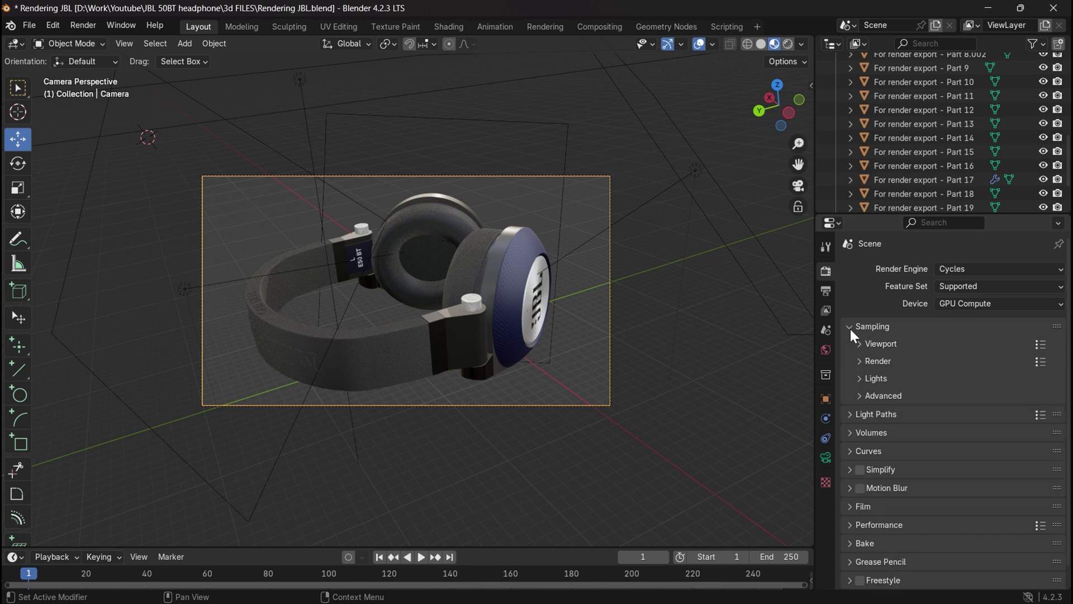
click(854, 333)
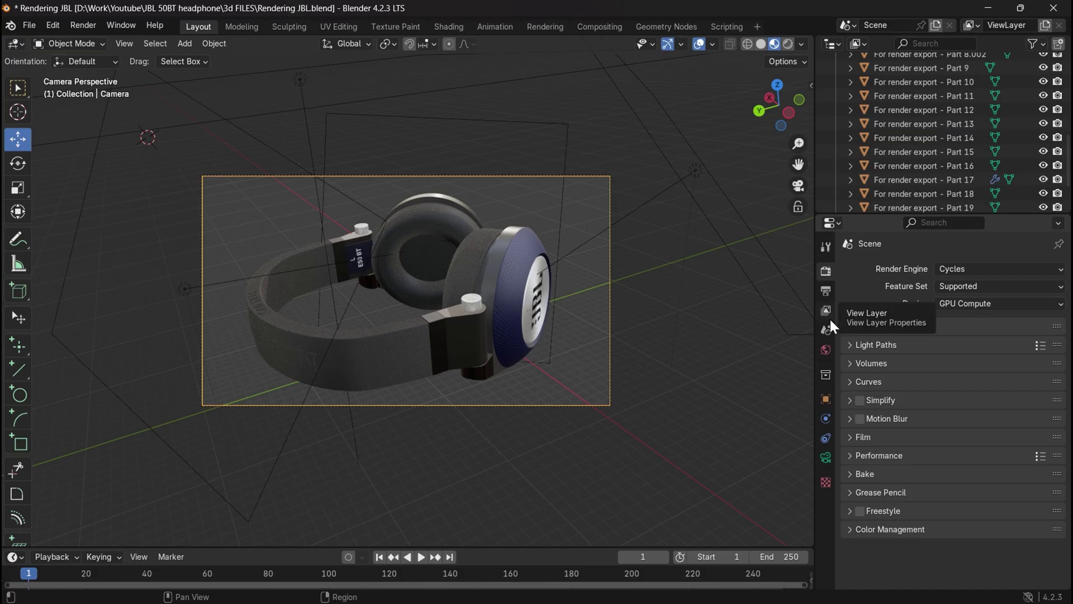
- Review the camera lens settings and the scene's output resolution and file format
click(825, 458)
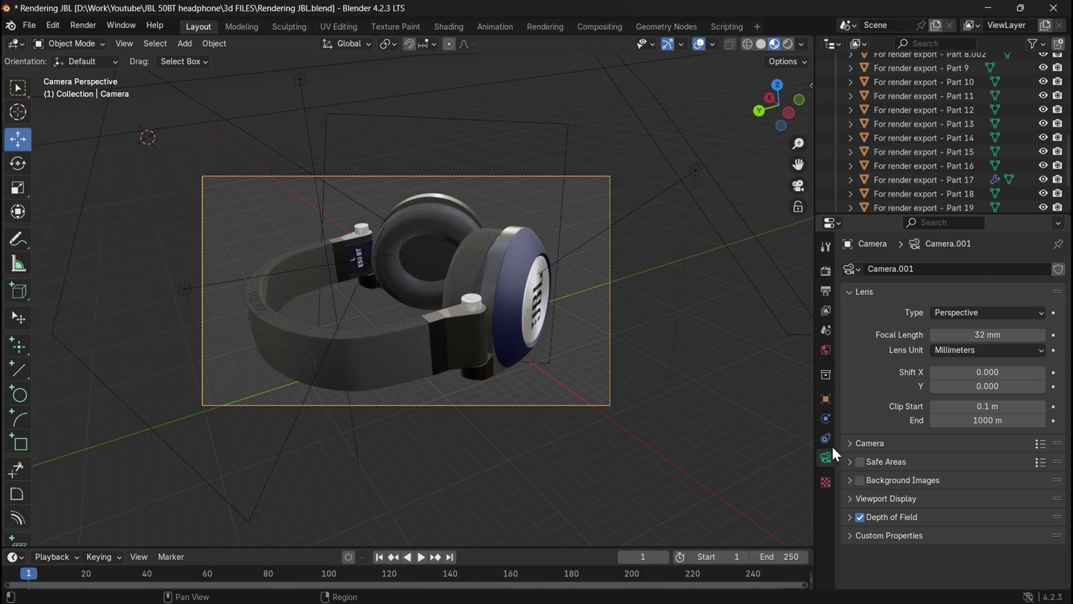
click(825, 290)
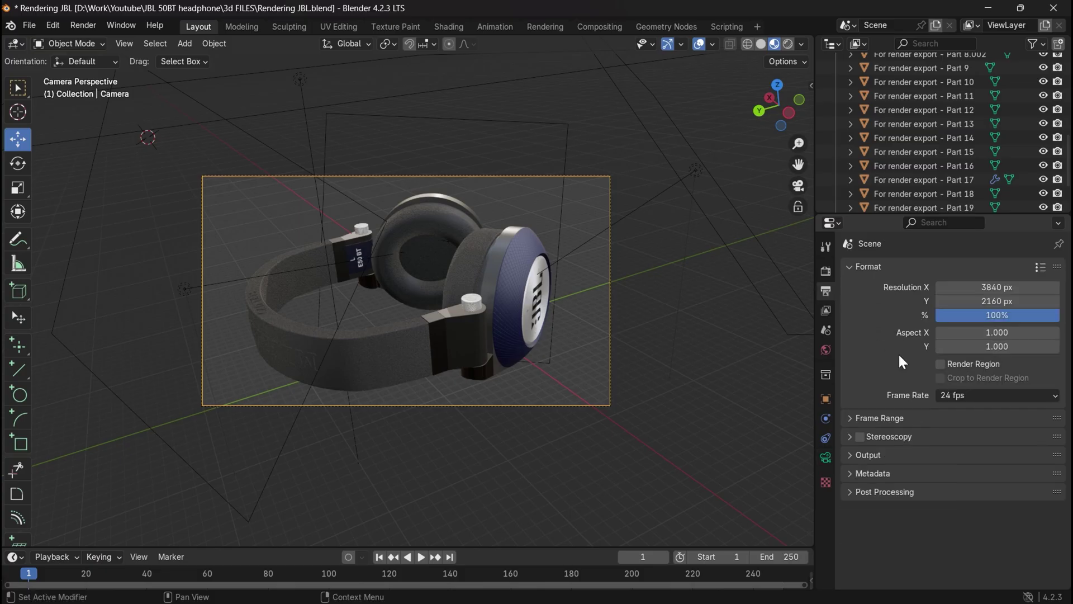
click(856, 456)
scroll(993, 479, down, 2)
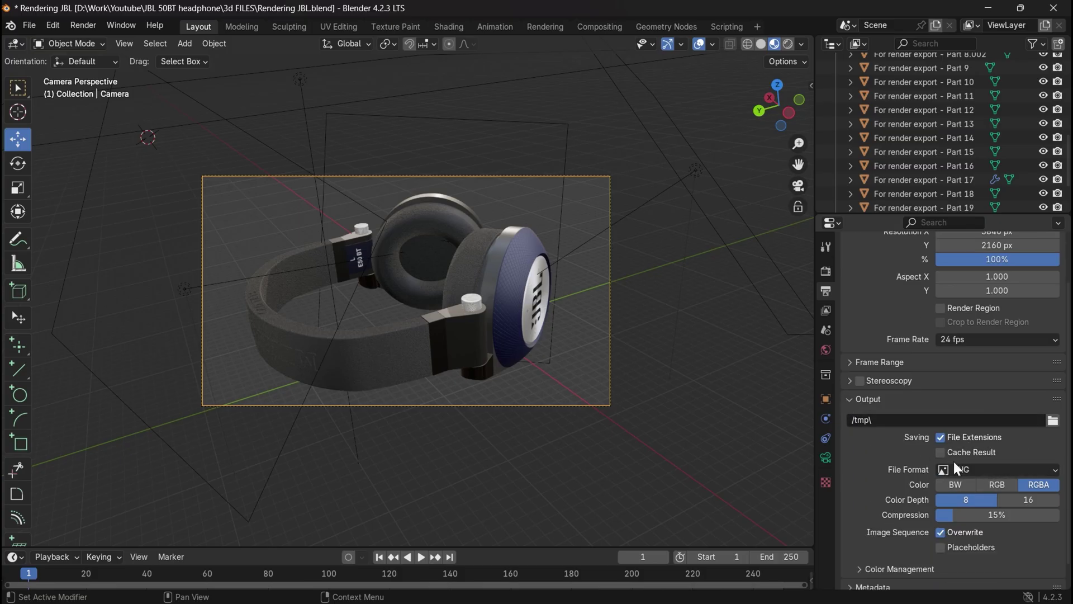
click(851, 400)
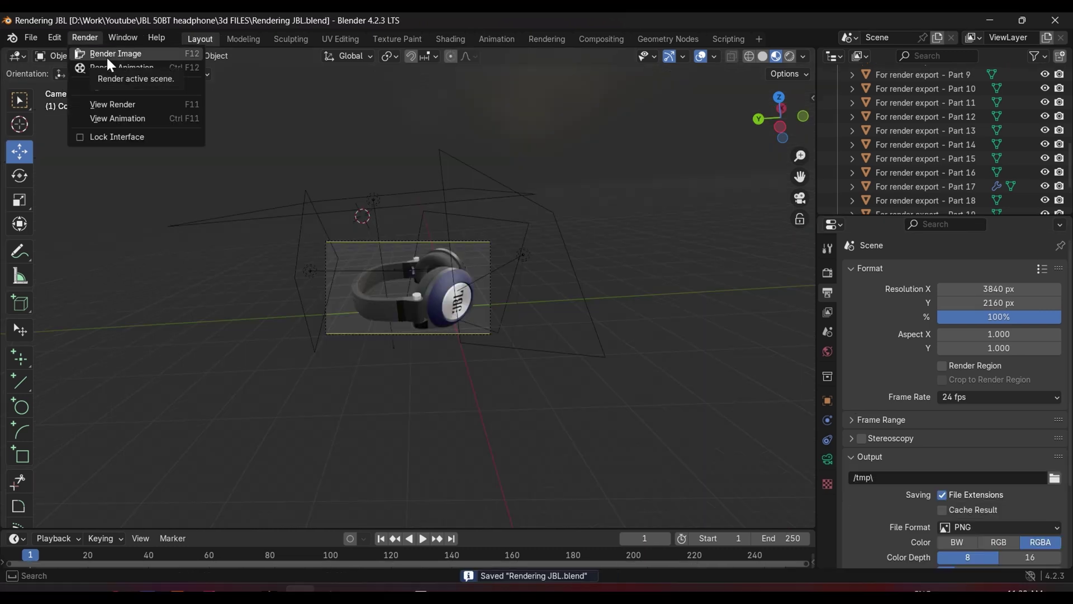
- Render a still image of the scene from the camera
click(95, 53)
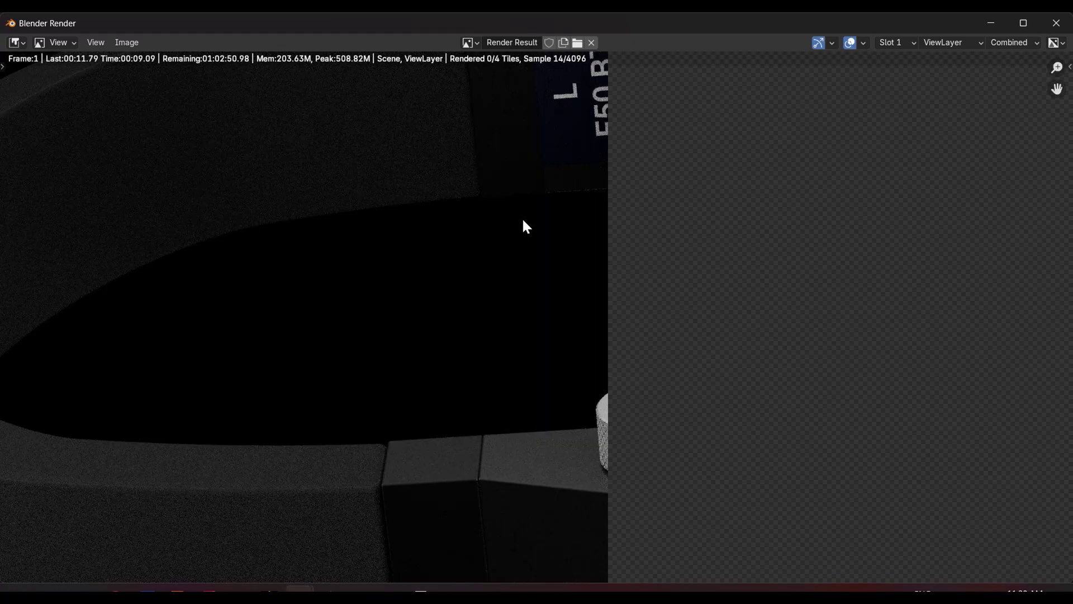